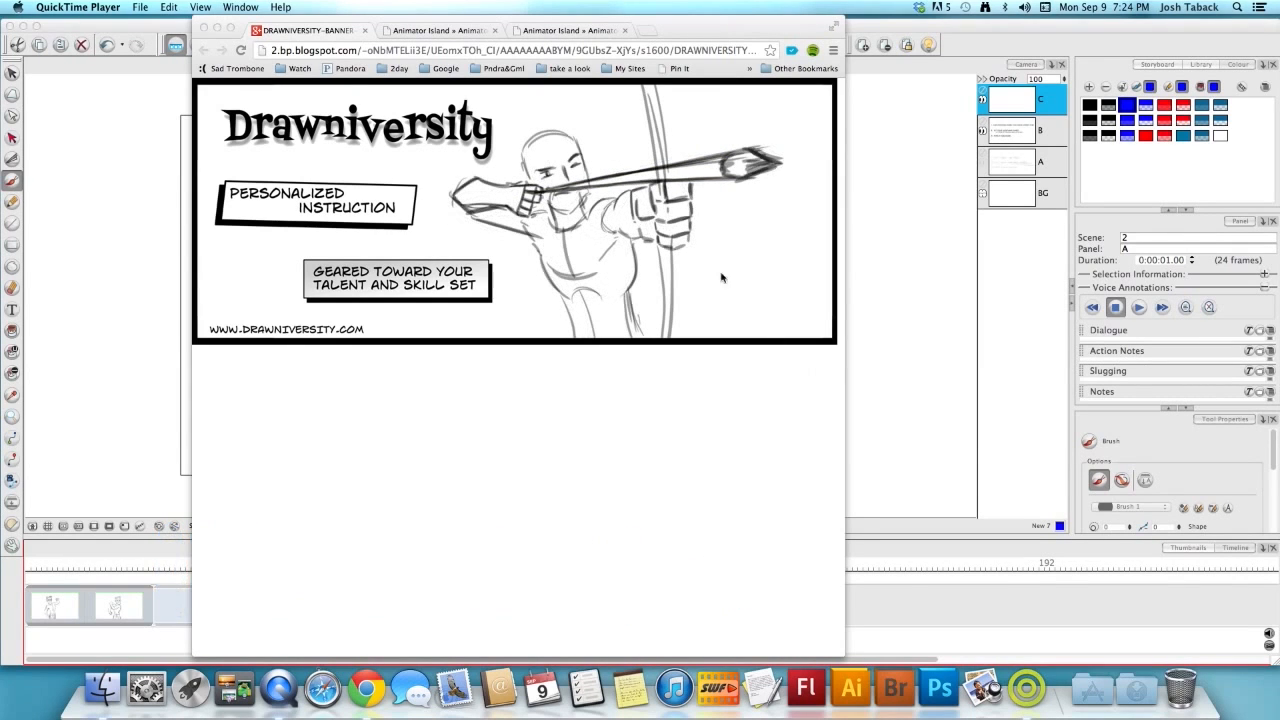
Step: Open the Animator Island Q&A pages and read the reader's comment thread about how they animate and inbetween
{"action": "left_click", "coordinate": [432, 31]}
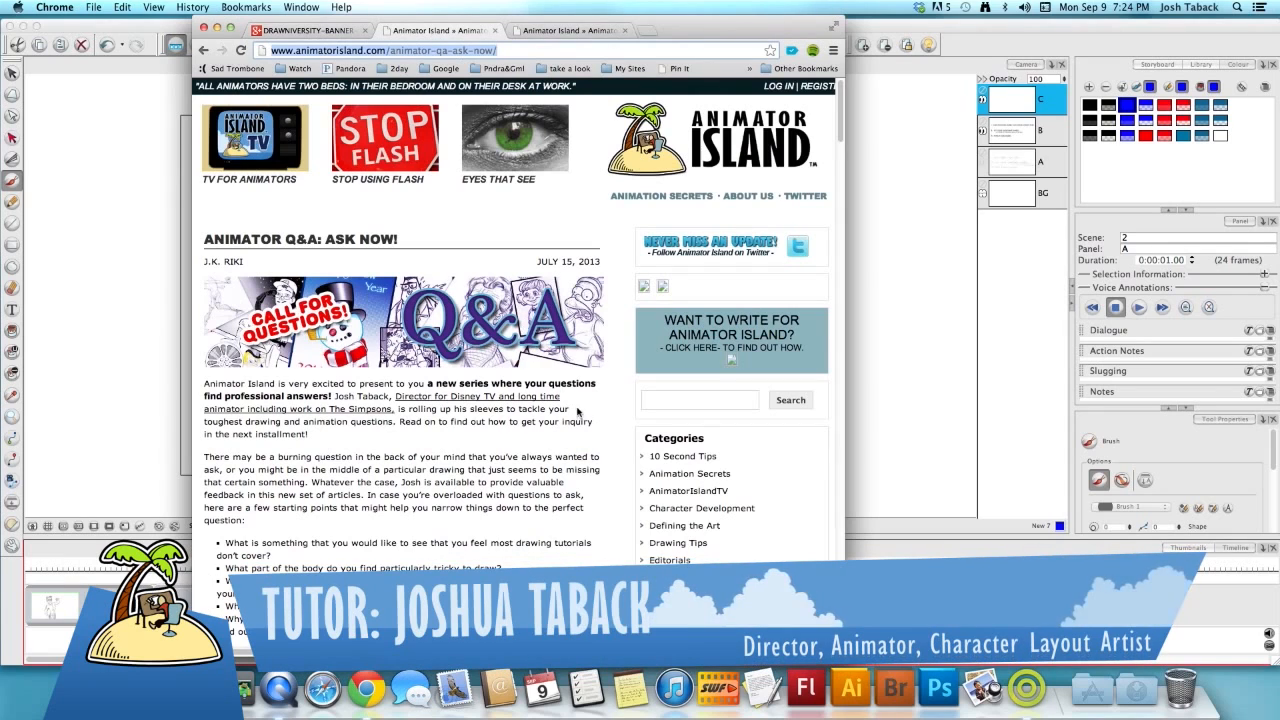
{"action": "left_click", "coordinate": [558, 31]}
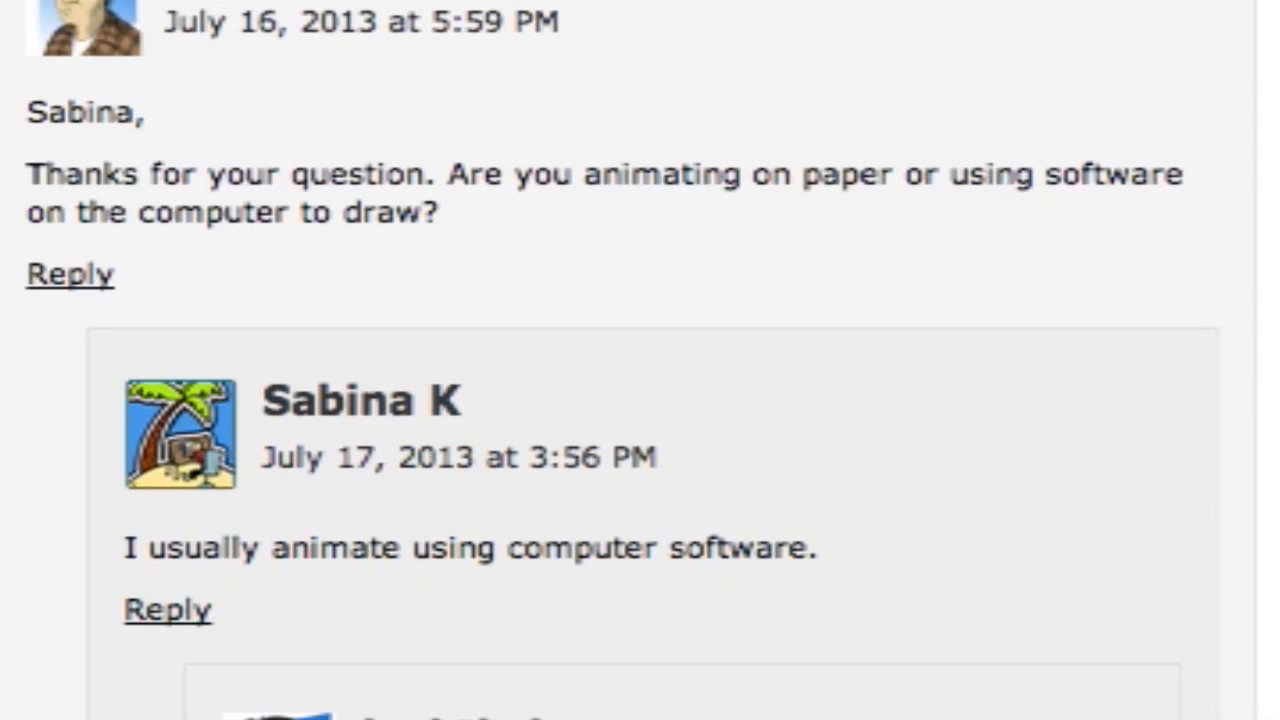
{"action": "scroll", "coordinate": [640, 360], "scroll_direction": "down", "scroll_amount": 8}
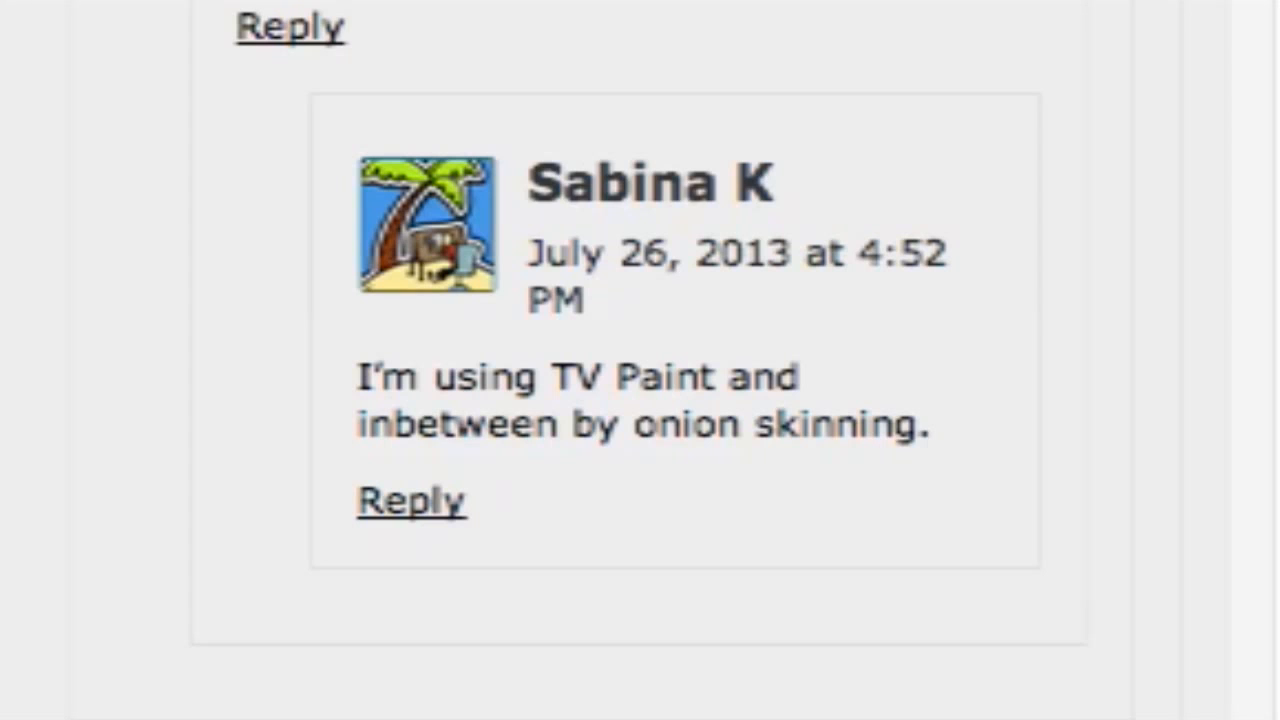
{"action": "scroll", "coordinate": [640, 360], "scroll_direction": "down", "scroll_amount": 1}
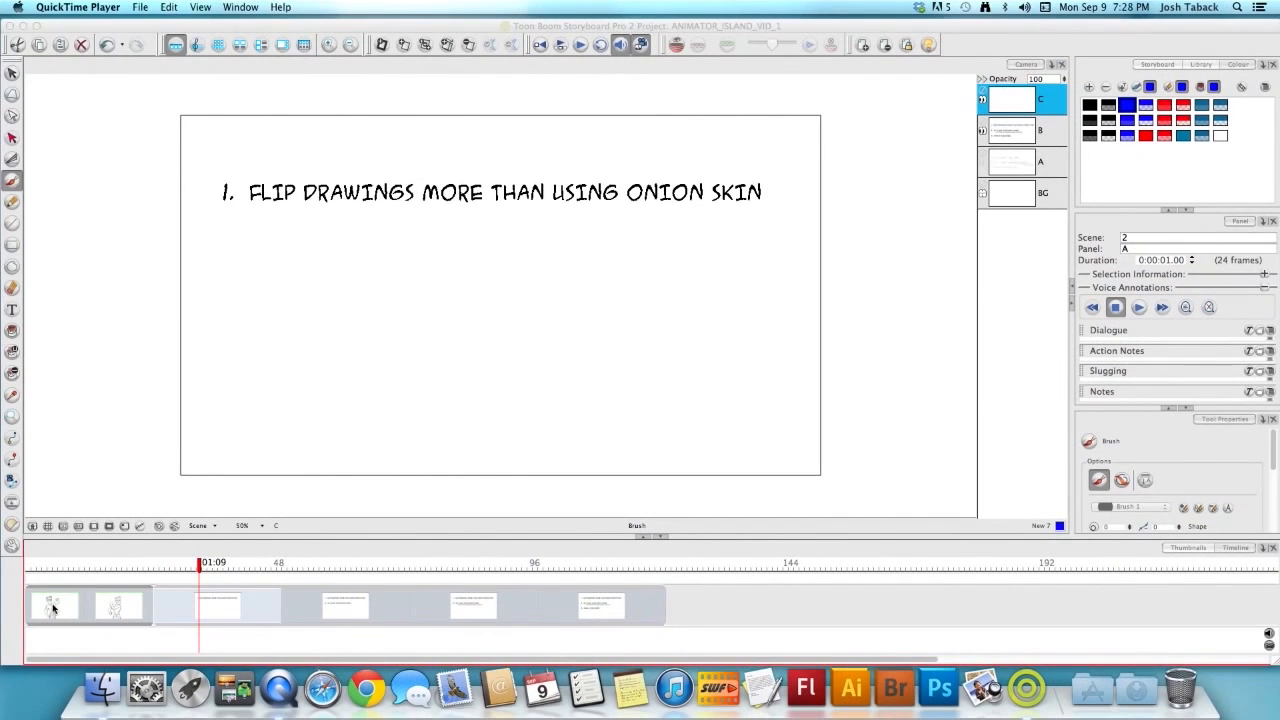
Step: Switch to Storyboard Pro and flip back and forth between the two character pose panels to compare them
{"action": "left_click", "coordinate": [75, 608]}
{"action": "left_click", "coordinate": [54, 612]}
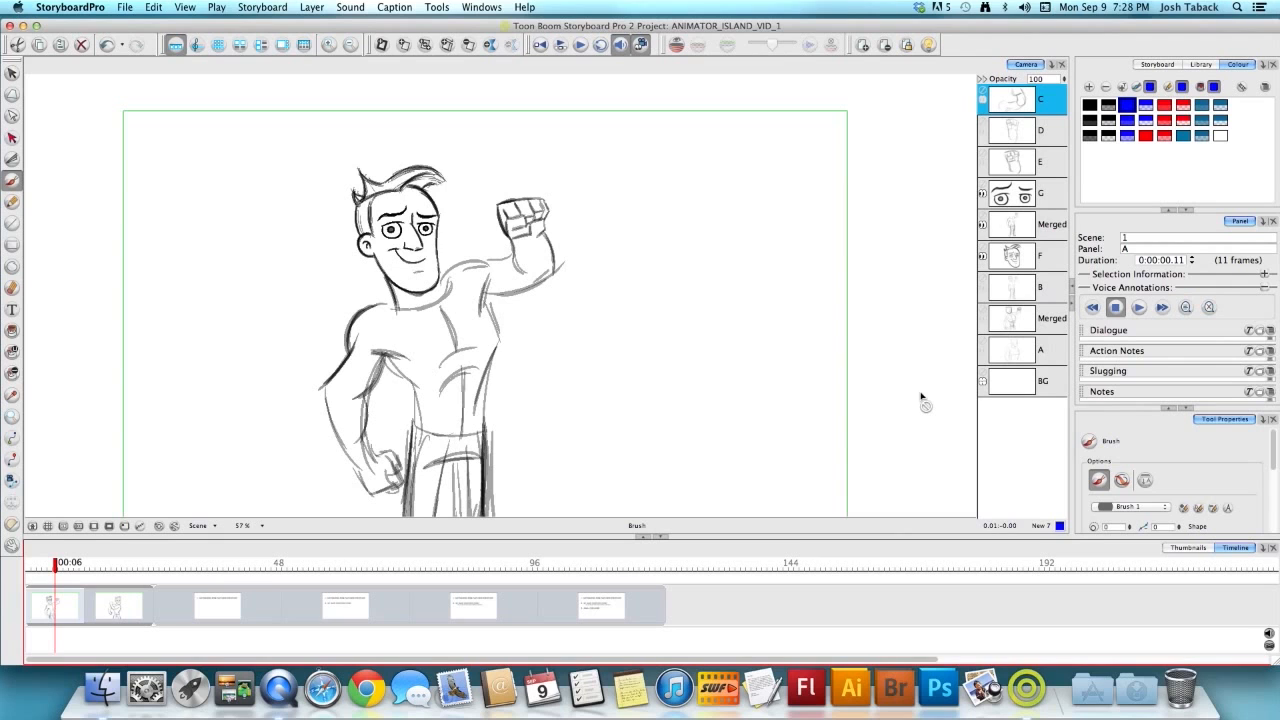
{"action": "key", "text": "Right"}
{"action": "key", "text": "Left"}
{"action": "key", "text": "Right"}
{"action": "key", "text": "Left"}
{"action": "key", "text": "Right"}
{"action": "key", "text": "Left"}
{"action": "key", "text": "Right"}
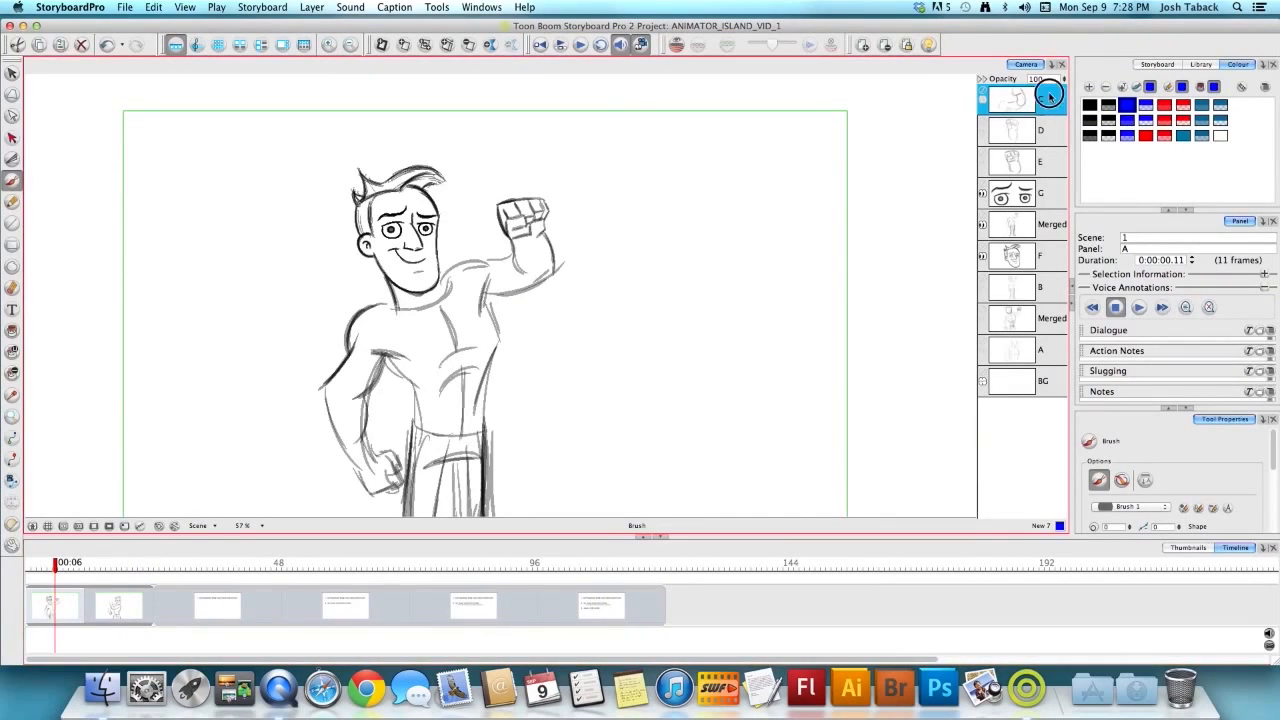
Step: Add a layer to the first pose's panel and write a black "1" near the frame's lower-right corner
{"action": "mouse_move", "coordinate": [797, 440]}
{"action": "left_mouse_down"}
{"action": "mouse_move", "coordinate": [803, 363]}
{"action": "mouse_move", "coordinate": [800, 388]}
{"action": "left_mouse_up"}
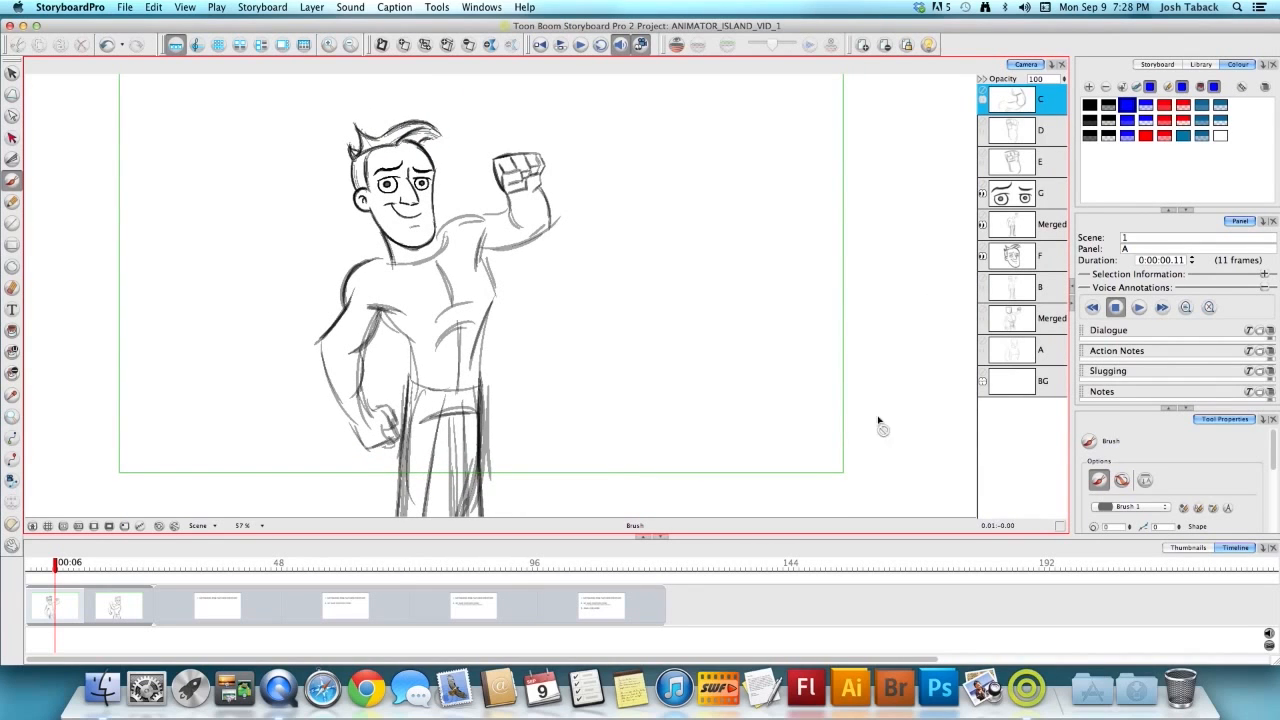
{"action": "right_click", "coordinate": [1008, 462]}
{"action": "left_click", "coordinate": [1032, 470]}
{"action": "left_click_drag", "start_coordinate": [826, 448], "coordinate": [826, 461]}
{"action": "key", "text": "super+z"}
{"action": "left_click", "coordinate": [1092, 104]}
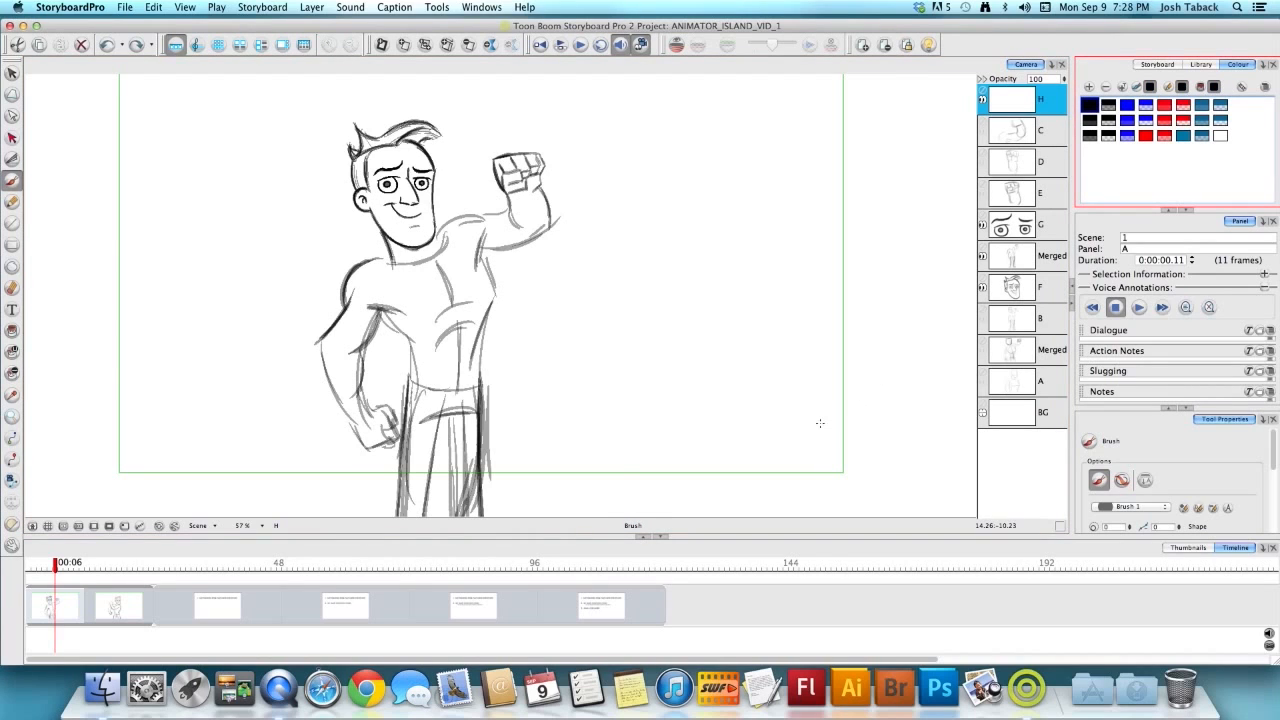
{"action": "left_click_drag", "start_coordinate": [826, 432], "coordinate": [826, 464]}
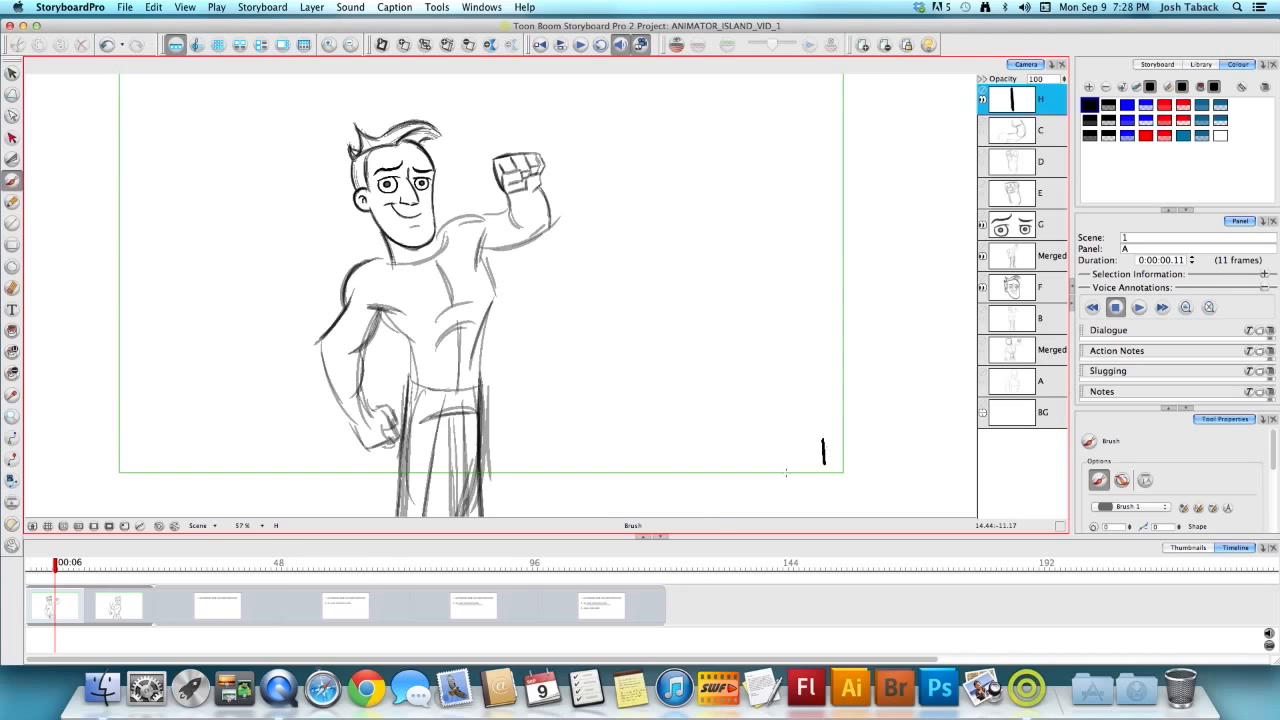
Step: Add a layer to the second pose's panel and write a black "2" near the frame's lower-right corner
{"action": "left_click", "coordinate": [125, 603]}
{"action": "right_click", "coordinate": [1006, 423]}
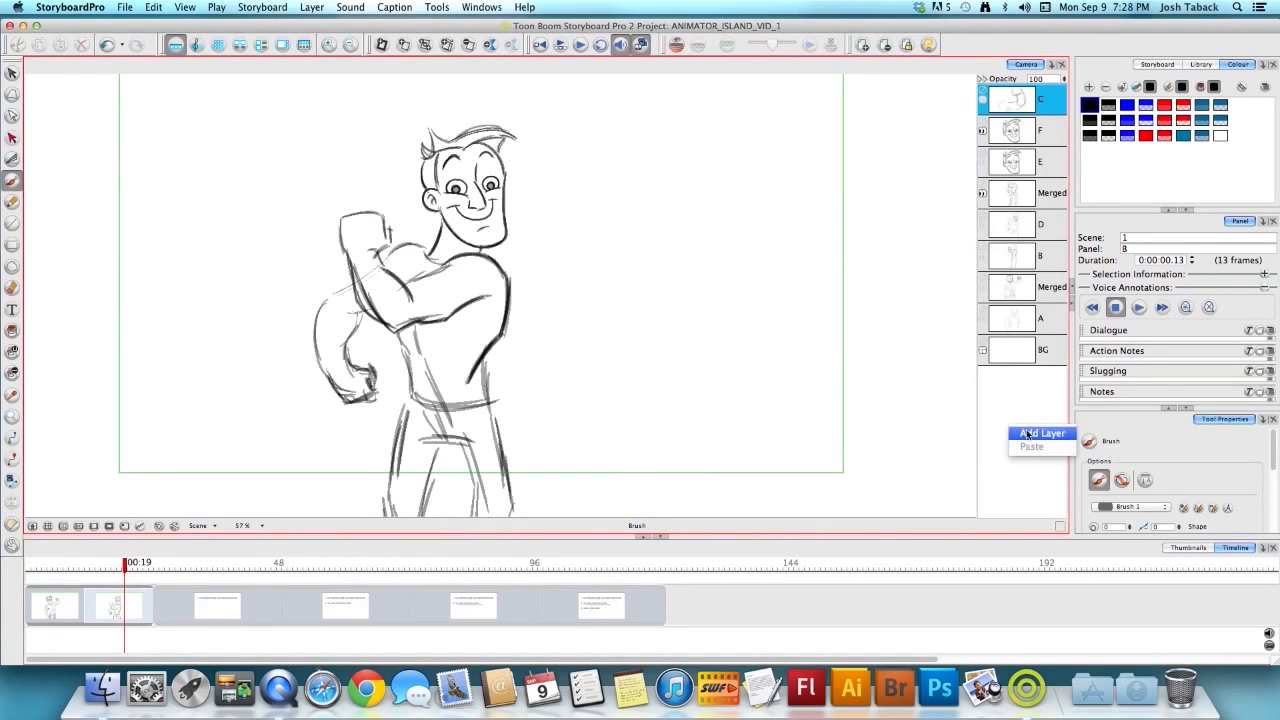
{"action": "left_click", "coordinate": [1035, 434]}
{"action": "left_click_drag", "start_coordinate": [806, 445], "coordinate": [826, 461]}
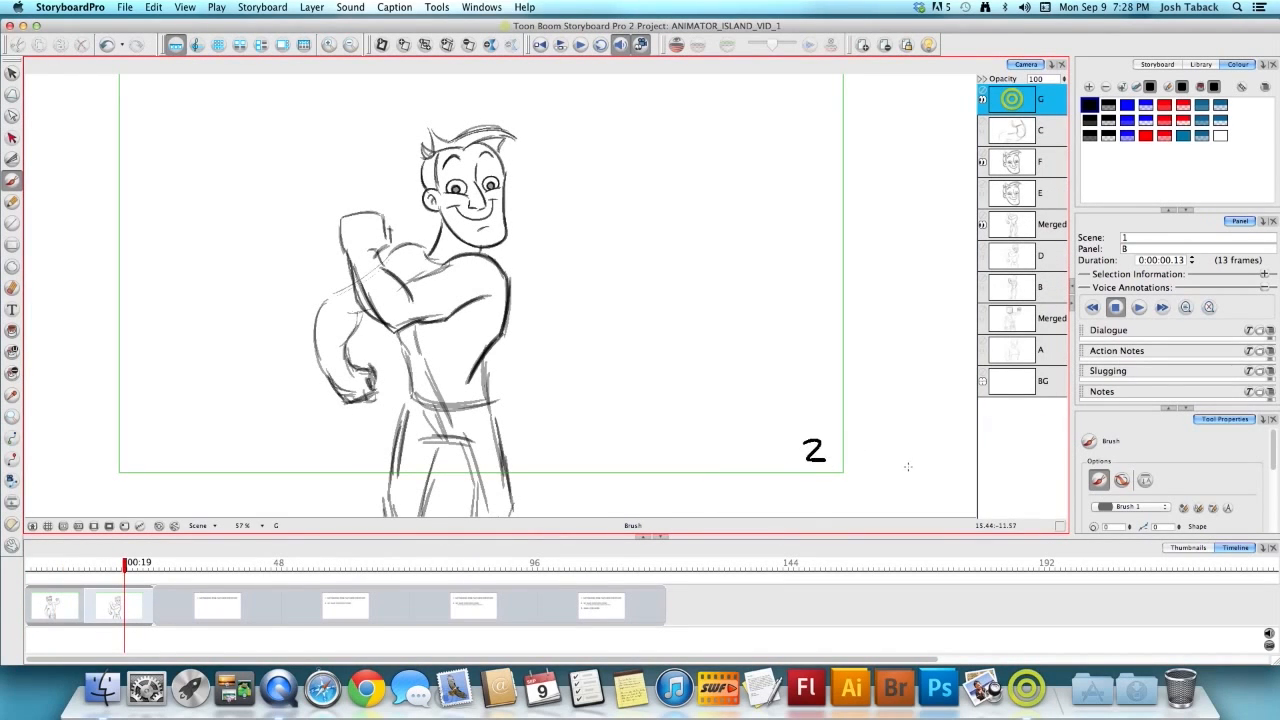
Step: Insert a blank panel between the two pose panels and check its place in the sequence
{"action": "left_click", "coordinate": [61, 605]}
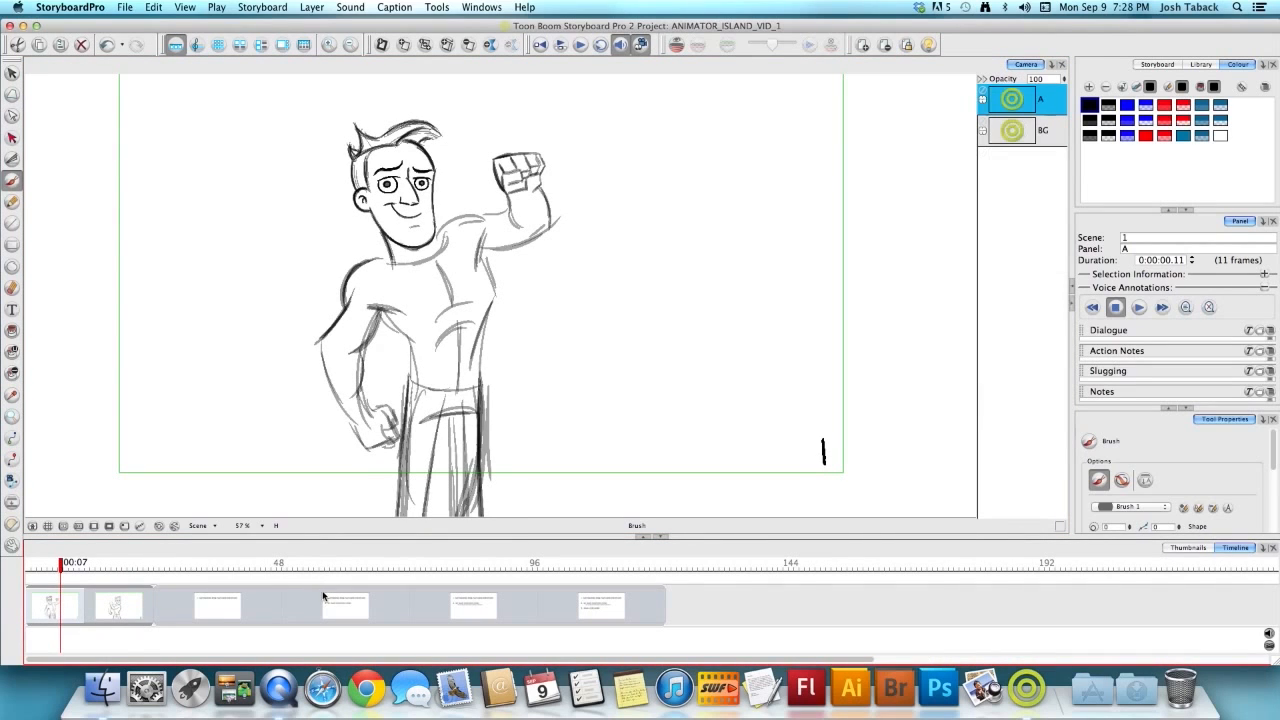
{"action": "key", "text": "p"}
{"action": "left_click", "coordinate": [195, 612]}
{"action": "left_click_drag", "start_coordinate": [211, 606], "coordinate": [136, 606]}
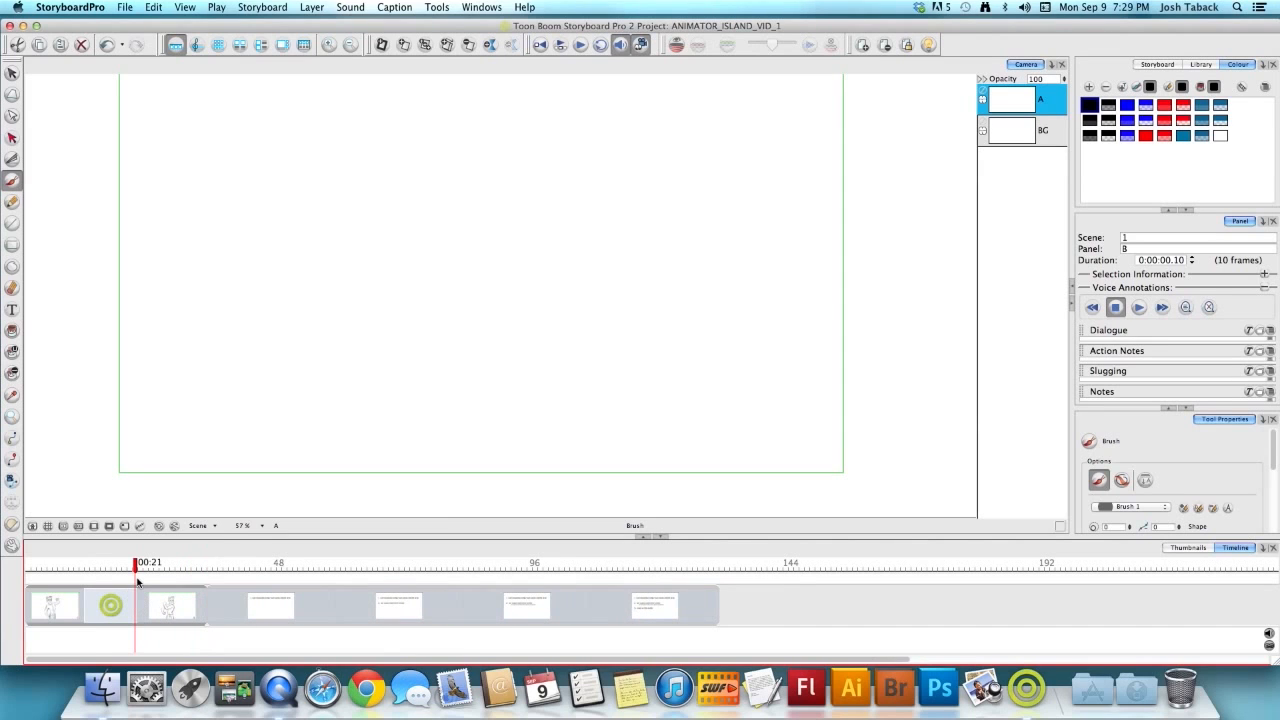
{"action": "left_click", "coordinate": [61, 588]}
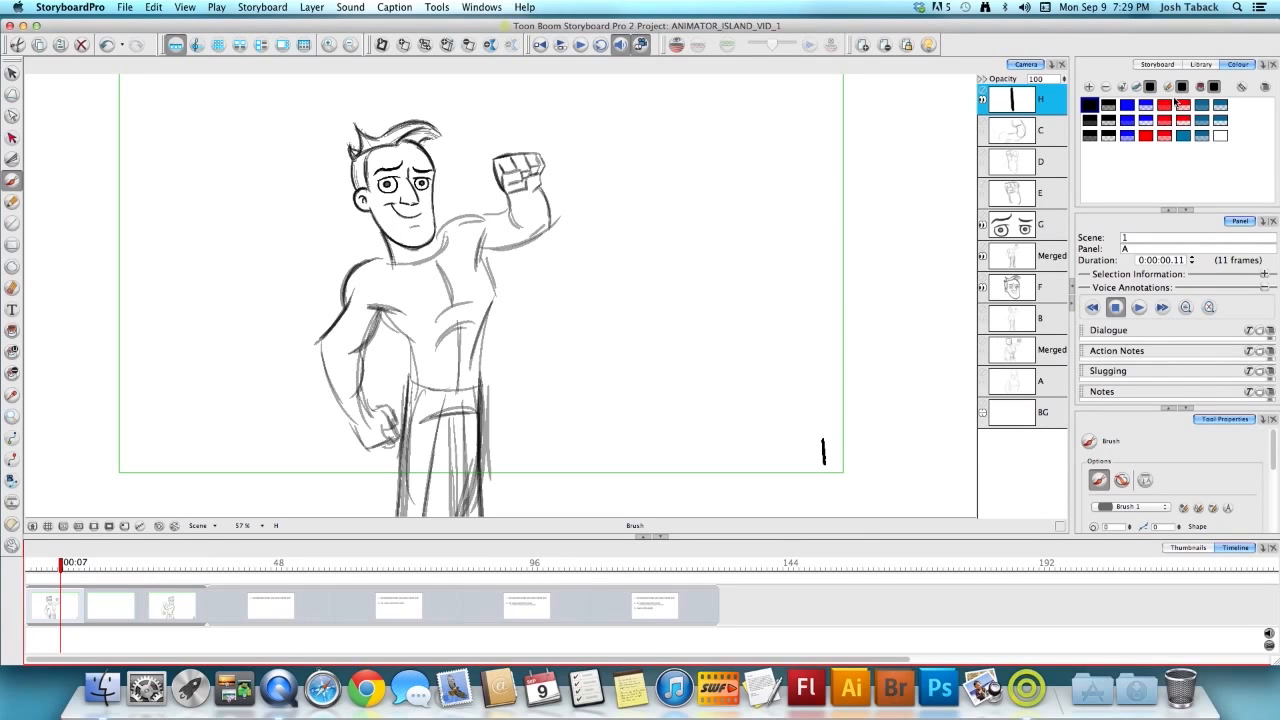
Step: Label the blank in-between panel "1A" near the frame's lower-right corner
{"action": "left_click", "coordinate": [113, 605]}
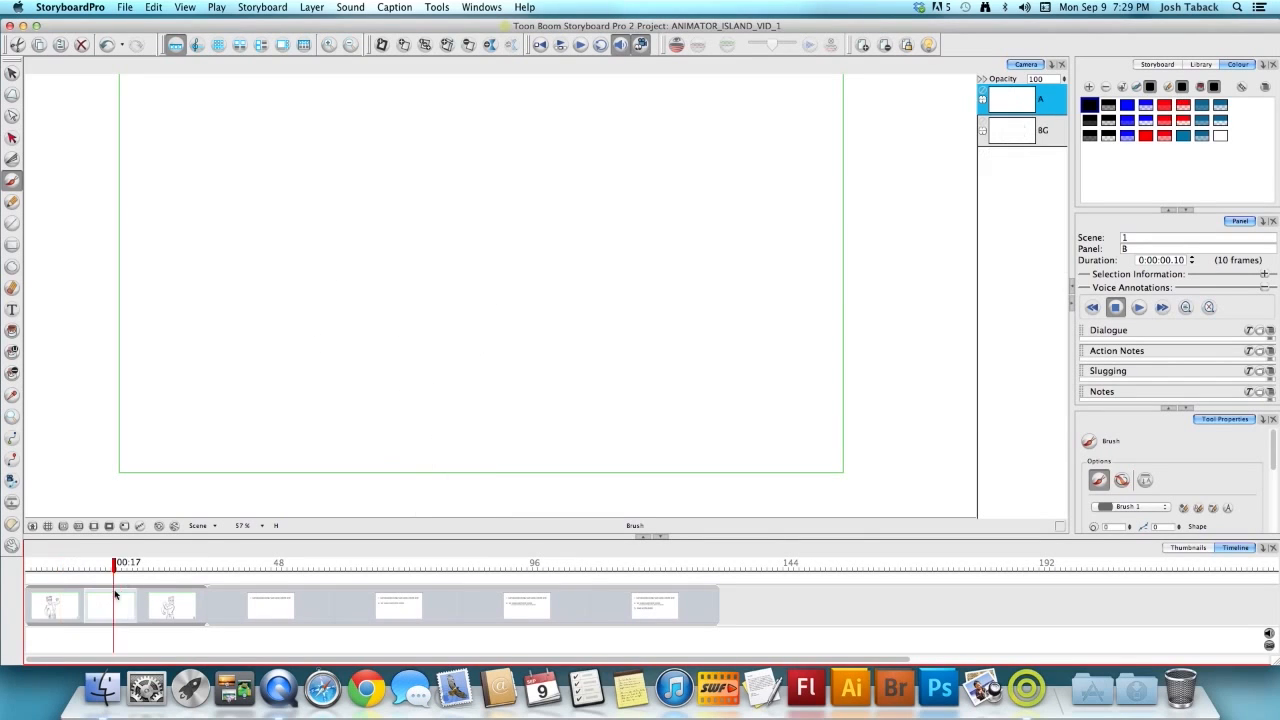
{"action": "mouse_move", "coordinate": [786, 441]}
{"action": "left_mouse_down"}
{"action": "mouse_move", "coordinate": [786, 466]}
{"action": "mouse_move", "coordinate": [819, 463]}
{"action": "left_mouse_up"}
{"action": "left_click_drag", "start_coordinate": [798, 456], "coordinate": [823, 455]}
Step: Turn on onion skin and sketch a rough black head outline halfway between the two poses' heads
{"action": "left_click", "coordinate": [1109, 105]}
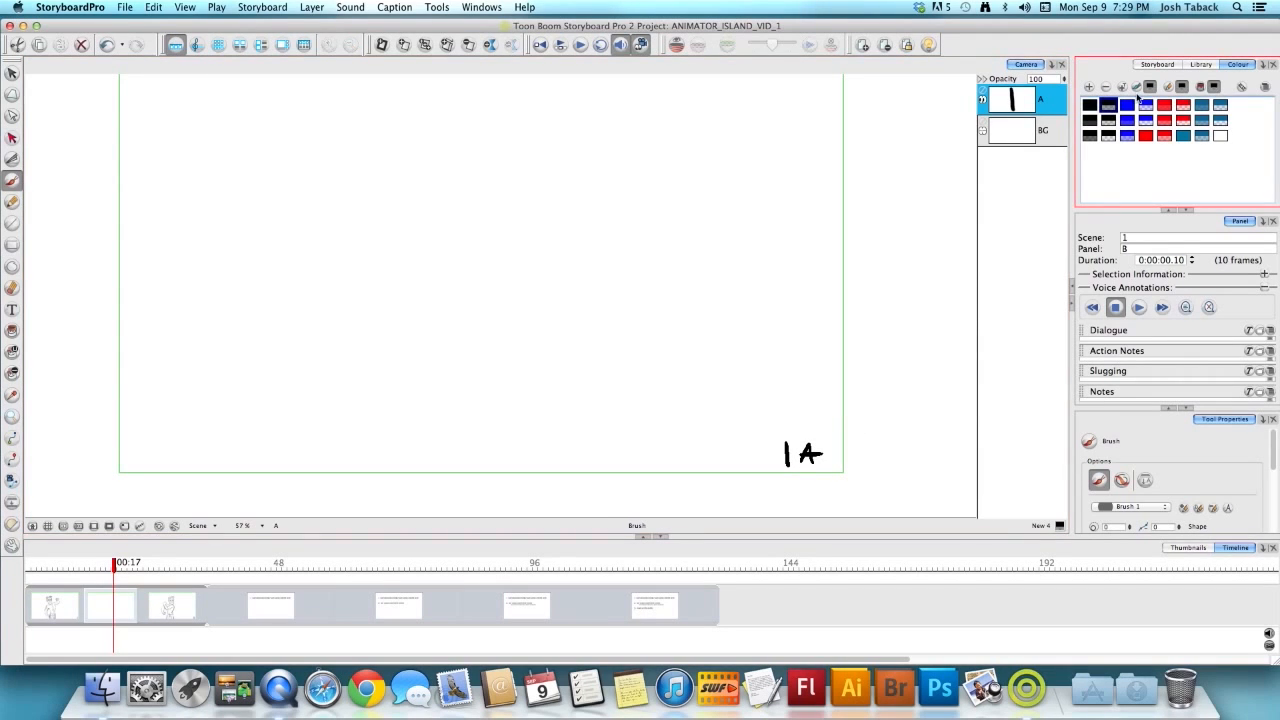
{"action": "left_click", "coordinate": [677, 45]}
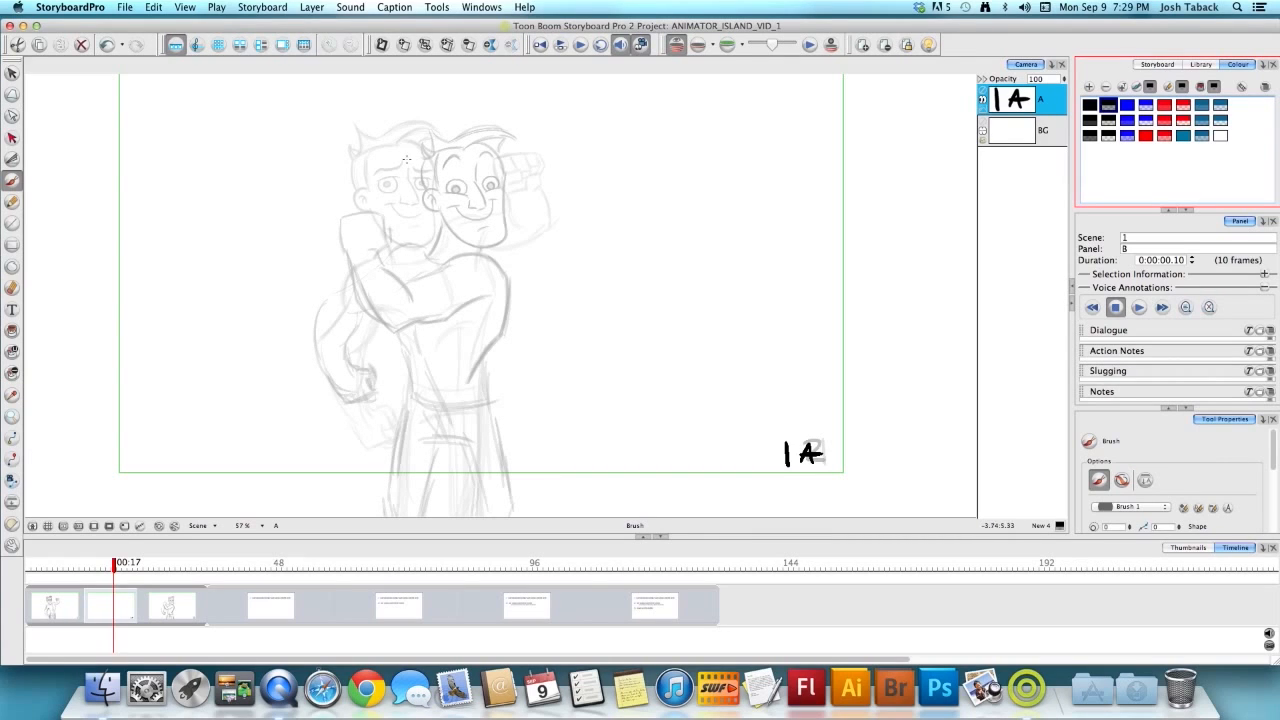
{"action": "mouse_move", "coordinate": [394, 152]}
{"action": "left_mouse_down"}
{"action": "mouse_move", "coordinate": [397, 203]}
{"action": "mouse_move", "coordinate": [402, 148]}
{"action": "mouse_move", "coordinate": [443, 146]}
{"action": "mouse_move", "coordinate": [430, 137]}
{"action": "mouse_move", "coordinate": [480, 150]}
{"action": "mouse_move", "coordinate": [463, 146]}
{"action": "mouse_move", "coordinate": [473, 203]}
{"action": "left_mouse_up"}
{"action": "mouse_move", "coordinate": [457, 139]}
{"action": "left_mouse_down"}
{"action": "mouse_move", "coordinate": [459, 176]}
{"action": "mouse_move", "coordinate": [466, 206]}
{"action": "left_mouse_up"}
{"action": "left_click_drag", "start_coordinate": [461, 146], "coordinate": [469, 193]}
{"action": "left_click_drag", "start_coordinate": [394, 148], "coordinate": [425, 247]}
{"action": "key", "text": "super+z"}
{"action": "mouse_move", "coordinate": [397, 201]}
{"action": "left_mouse_down"}
{"action": "mouse_move", "coordinate": [432, 248]}
{"action": "mouse_move", "coordinate": [467, 241]}
{"action": "left_mouse_up"}
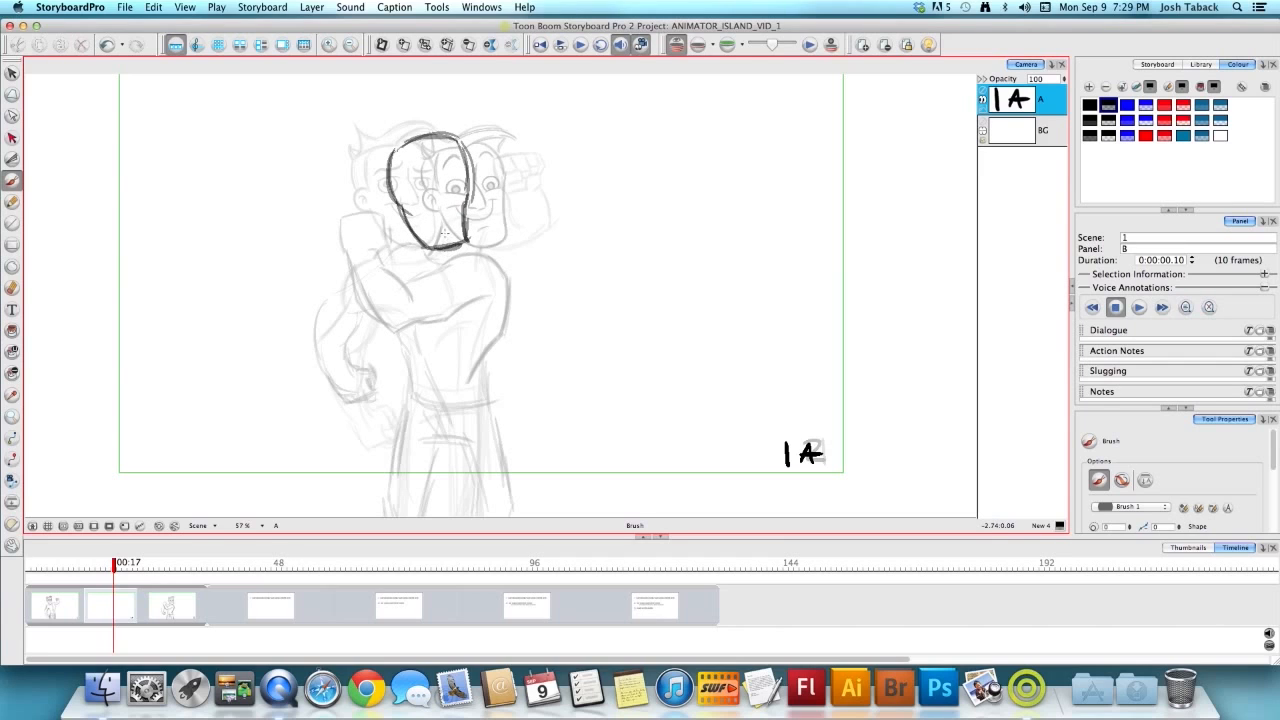
{"action": "mouse_move", "coordinate": [401, 204]}
{"action": "left_mouse_down"}
{"action": "mouse_move", "coordinate": [440, 248]}
{"action": "mouse_move", "coordinate": [467, 241]}
{"action": "left_mouse_up"}
{"action": "mouse_move", "coordinate": [460, 138]}
{"action": "left_mouse_down"}
{"action": "mouse_move", "coordinate": [396, 149]}
{"action": "mouse_move", "coordinate": [464, 146]}
{"action": "mouse_move", "coordinate": [469, 194]}
{"action": "left_mouse_up"}
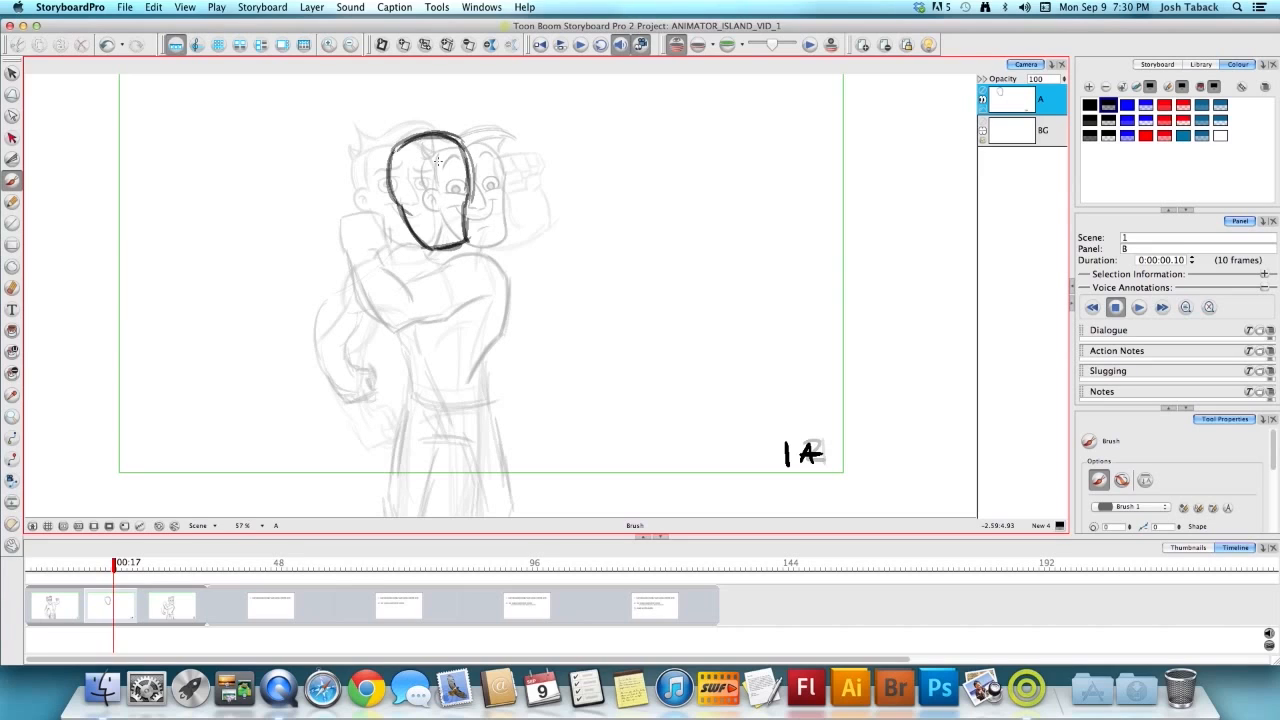
Step: Draw a vertical centre line and a horizontal eye line across the rough in-between head
{"action": "mouse_move", "coordinate": [428, 131]}
{"action": "left_mouse_down"}
{"action": "mouse_move", "coordinate": [424, 200]}
{"action": "mouse_move", "coordinate": [440, 248]}
{"action": "left_mouse_up"}
{"action": "left_click_drag", "start_coordinate": [386, 180], "coordinate": [502, 170]}
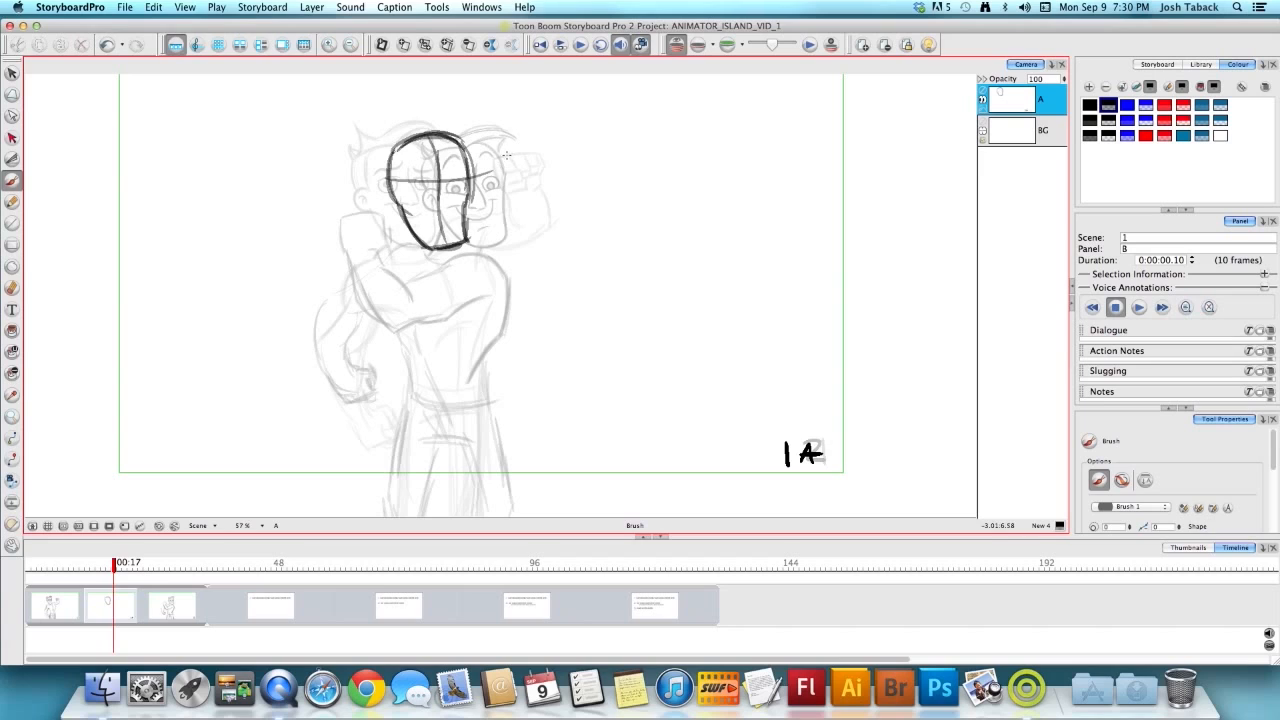
{"action": "left_click_drag", "start_coordinate": [392, 189], "coordinate": [478, 190]}
Step: Select the entire rough head sketch on panel 1A and delete it, keeping the label
{"action": "key", "text": "alt+s"}
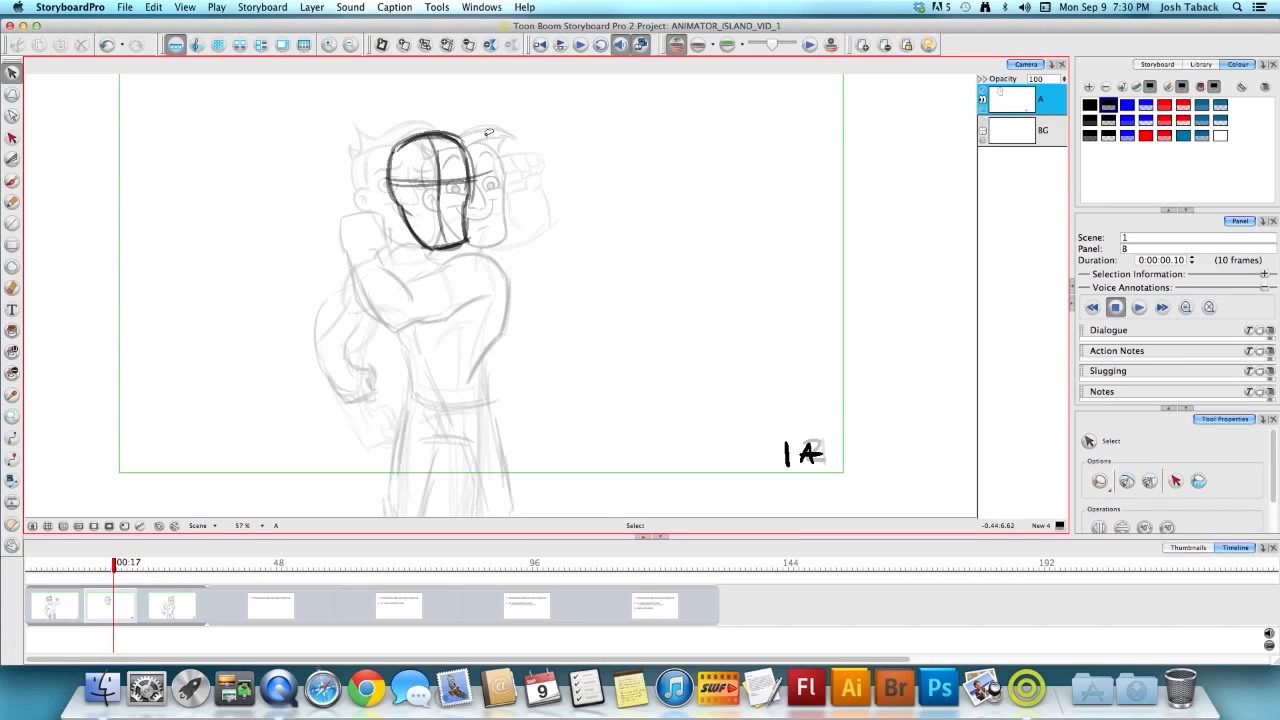
{"action": "left_click_drag", "start_coordinate": [394, 106], "coordinate": [512, 284]}
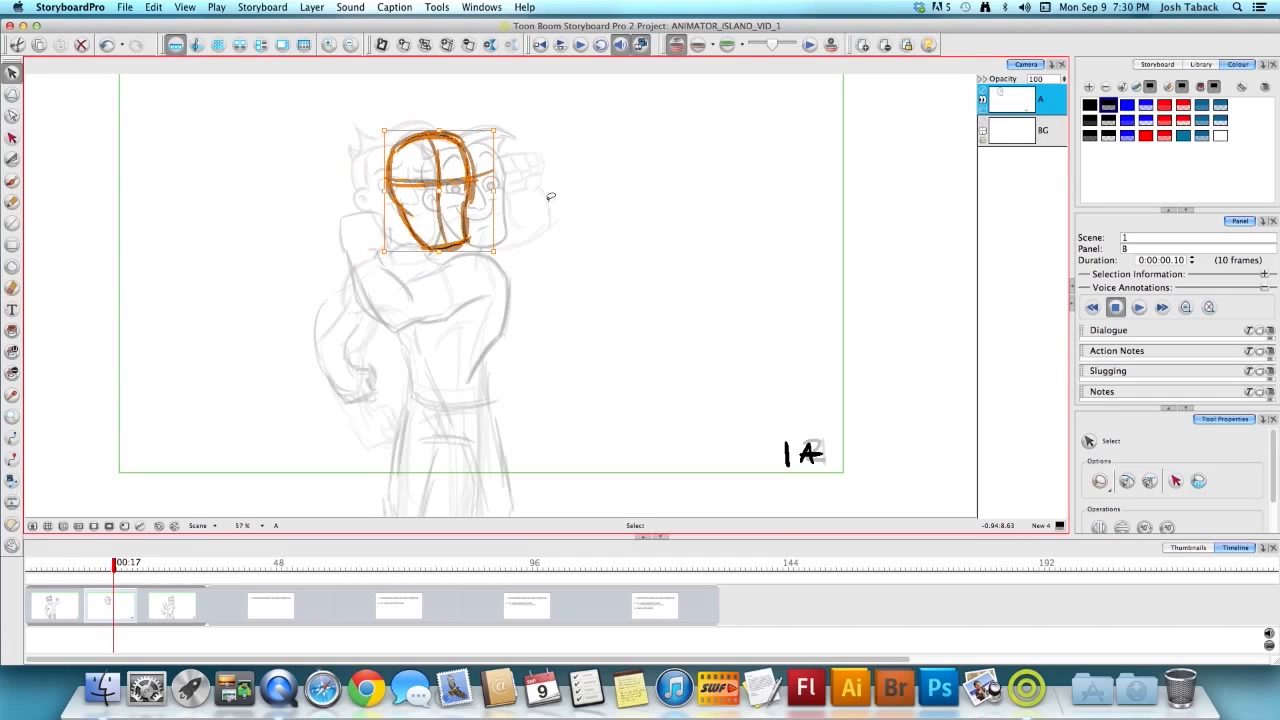
{"action": "key", "text": "Delete"}
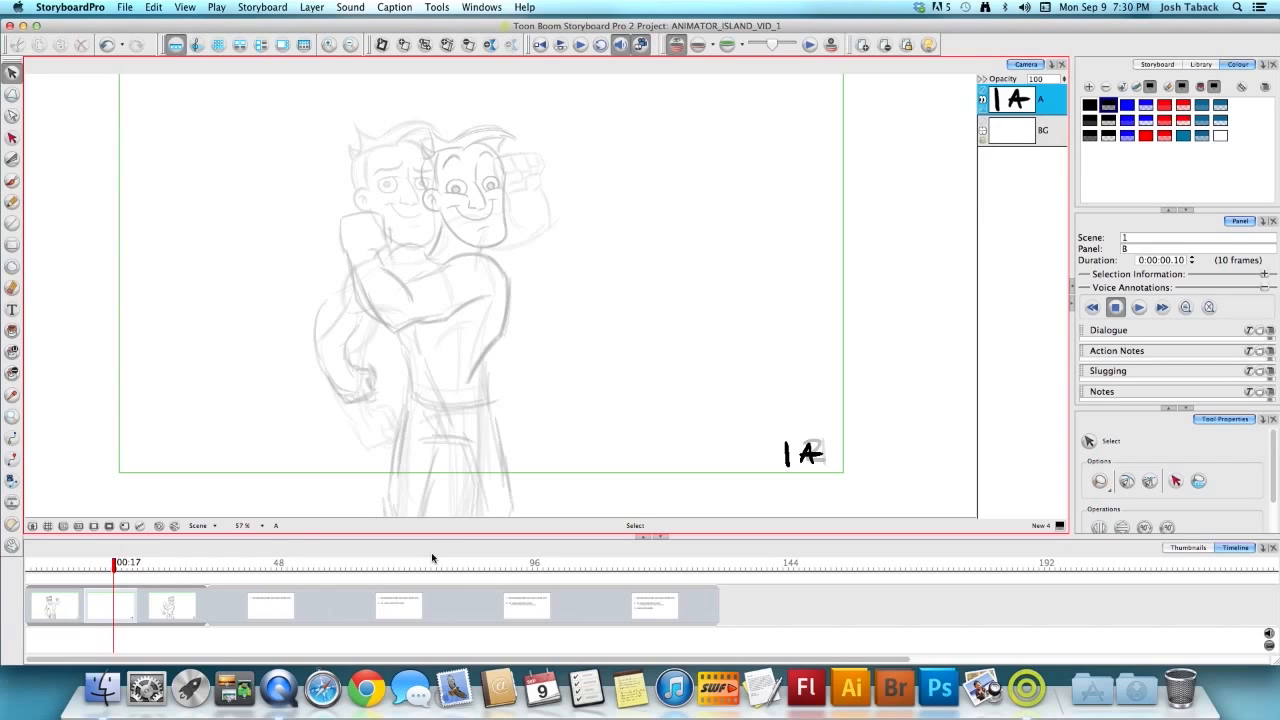
Step: View the shorthand shapes tip, then add a layer to the first pose's panel and turn on the light table
{"action": "left_click", "coordinate": [397, 563]}
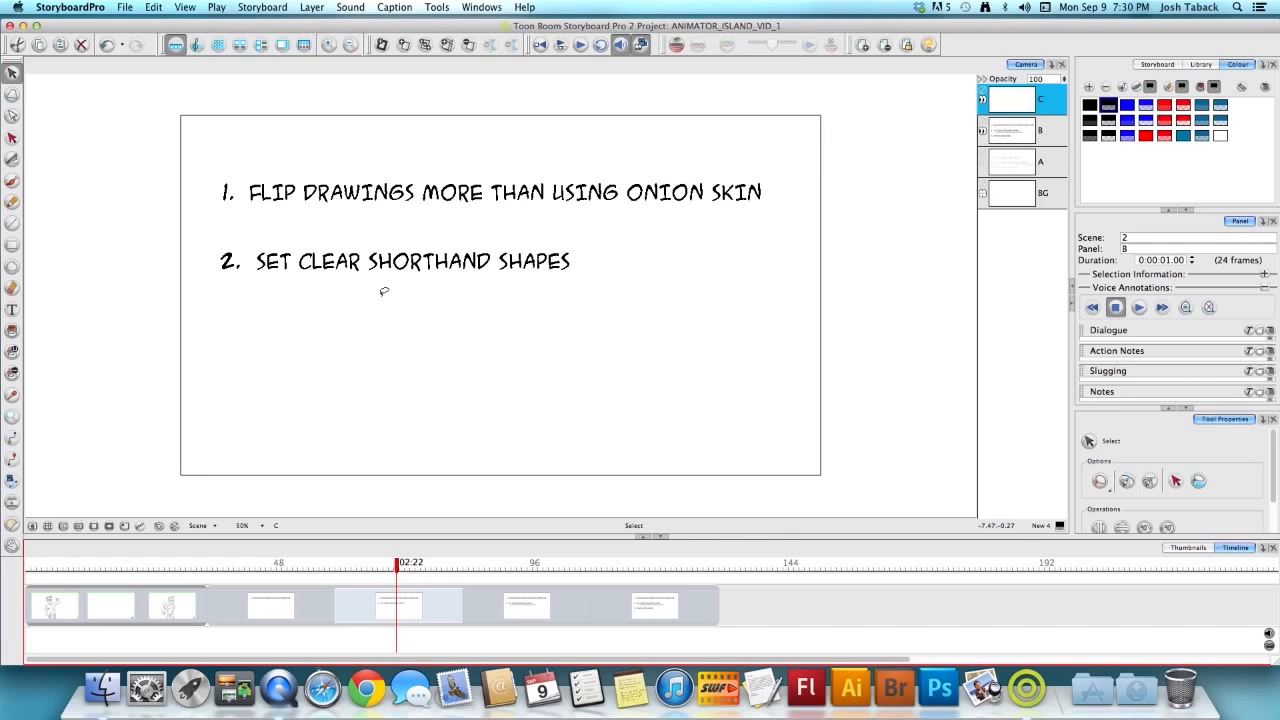
{"action": "left_click", "coordinate": [63, 608]}
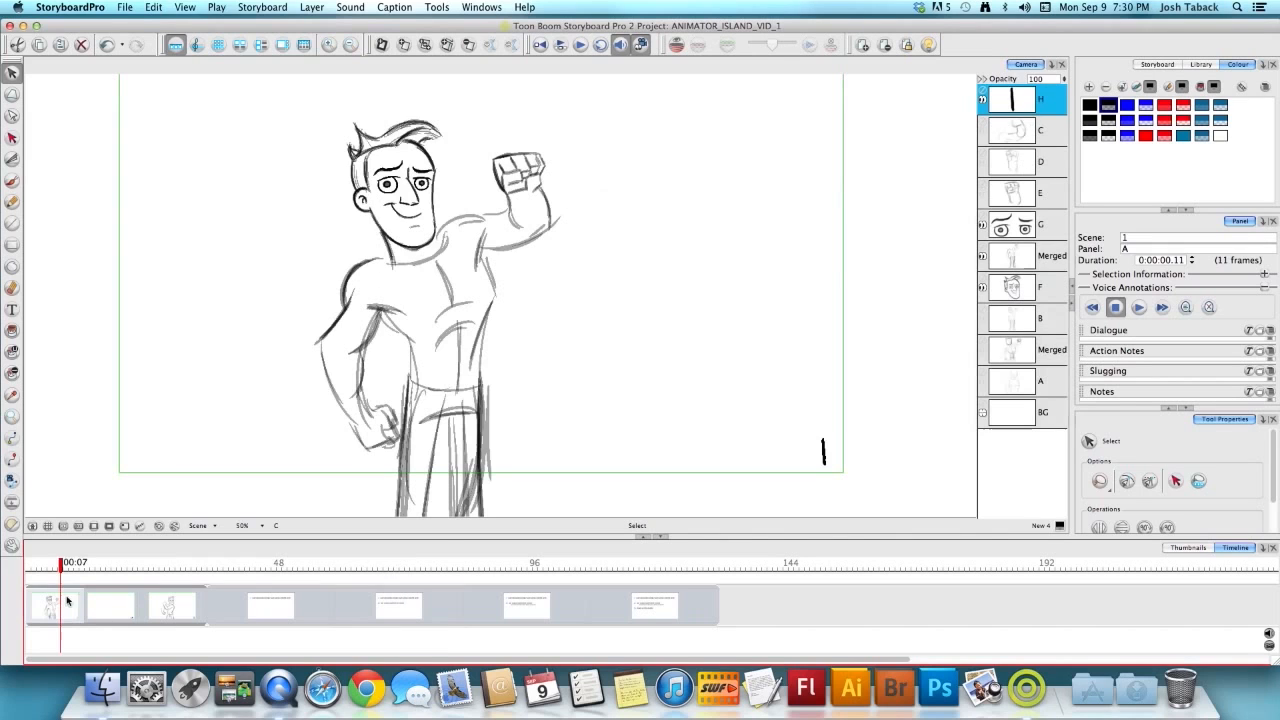
{"action": "key", "text": "alt+b"}
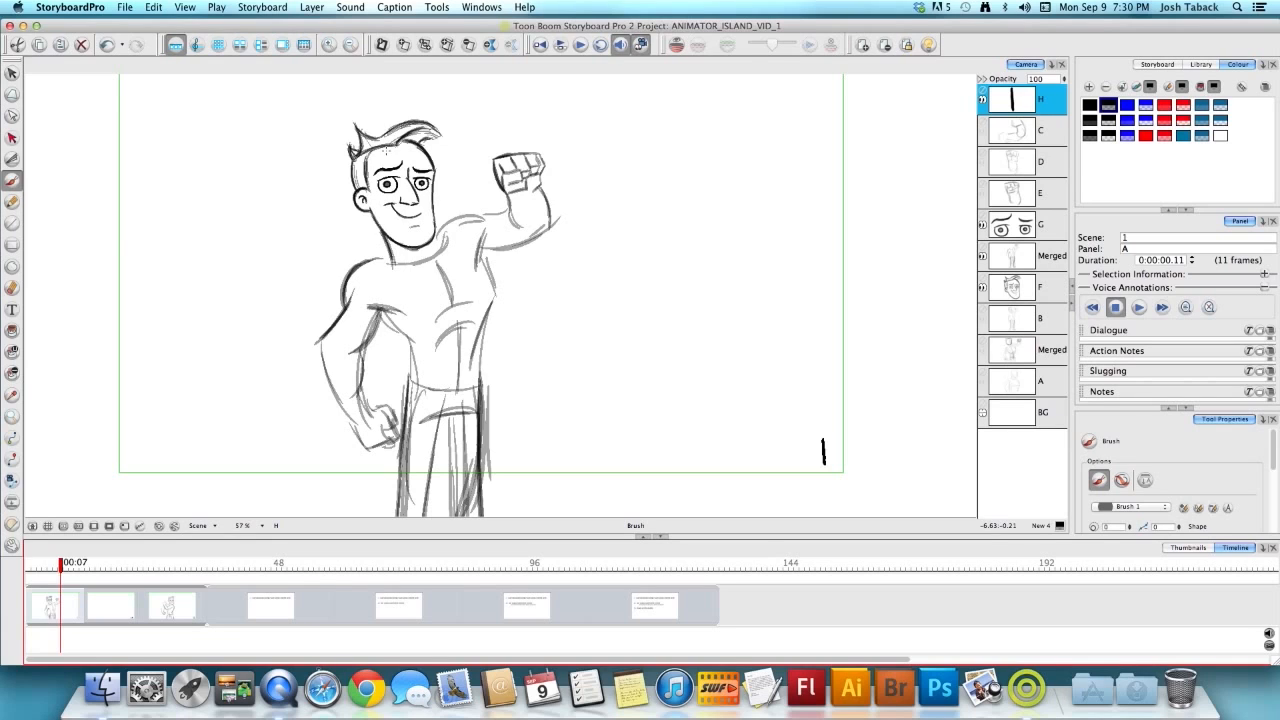
{"action": "right_click", "coordinate": [1046, 106]}
{"action": "left_click", "coordinate": [1080, 135]}
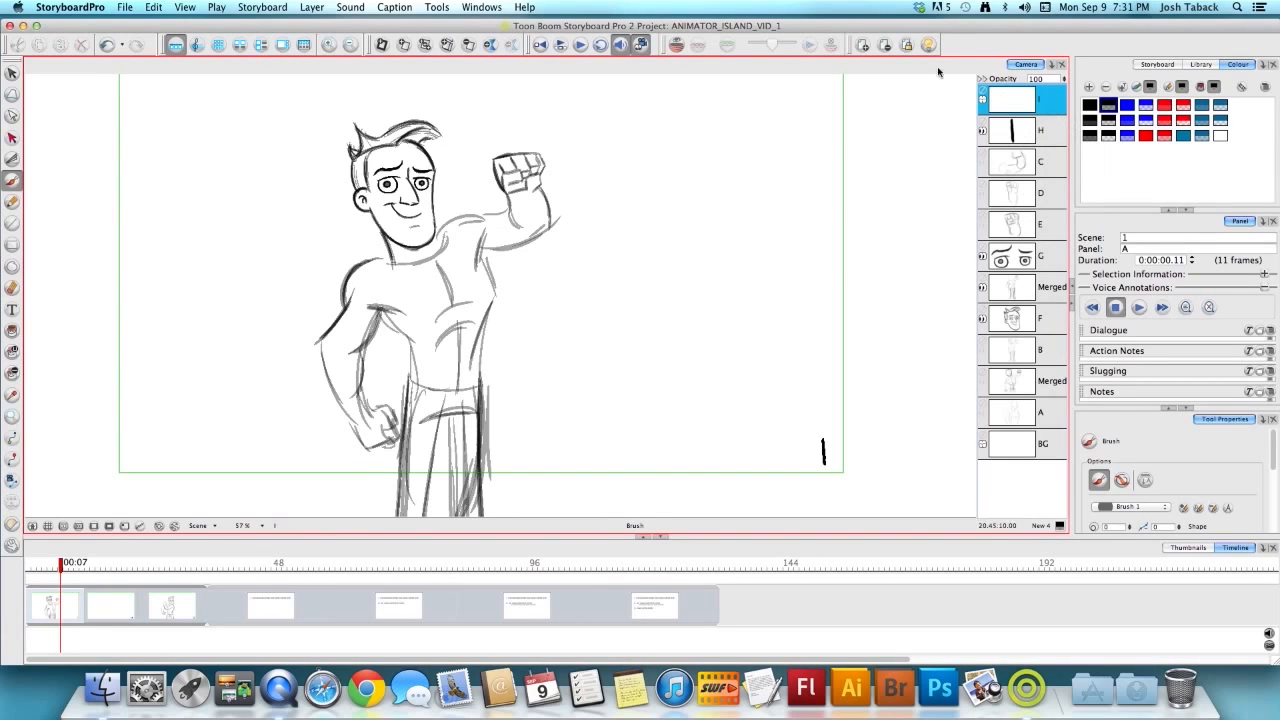
{"action": "left_click", "coordinate": [928, 44]}
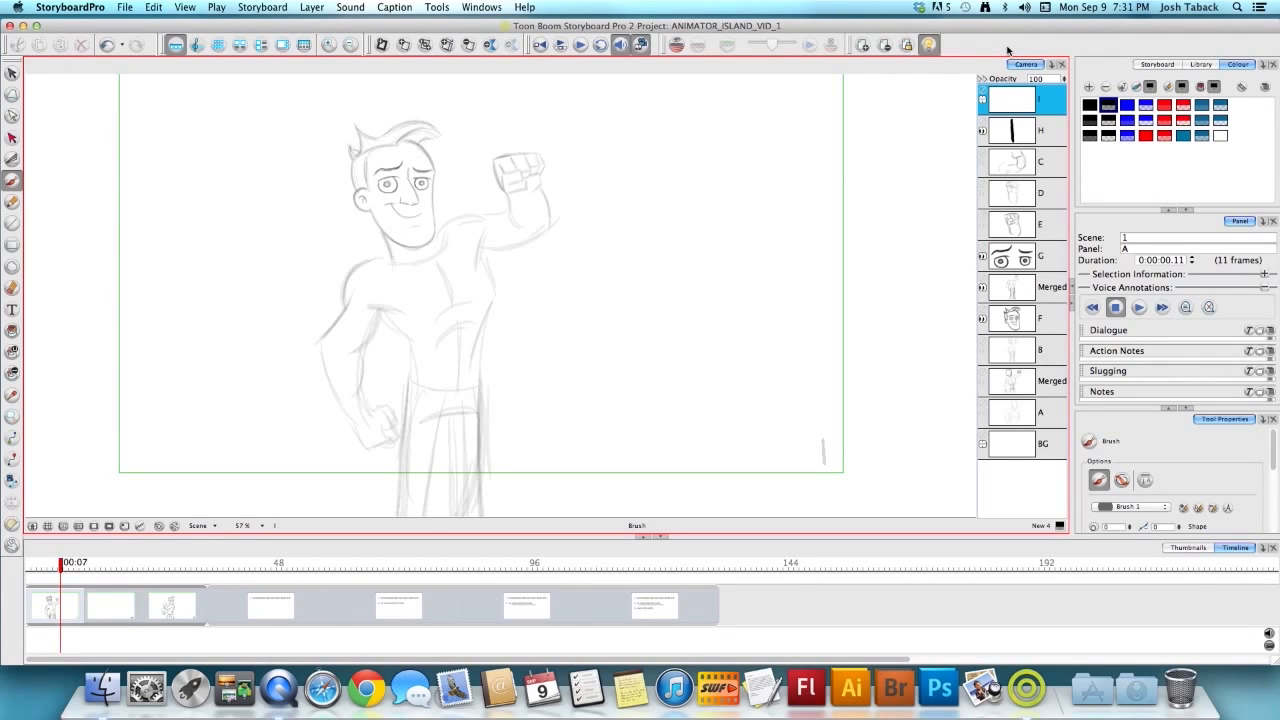
Step: Draw a blue circle over the first pose's head on the new layer to mark the cranium
{"action": "key", "text": "2"}
{"action": "key", "text": "2"}
{"action": "key", "text": "2"}
{"action": "key", "text": "2"}
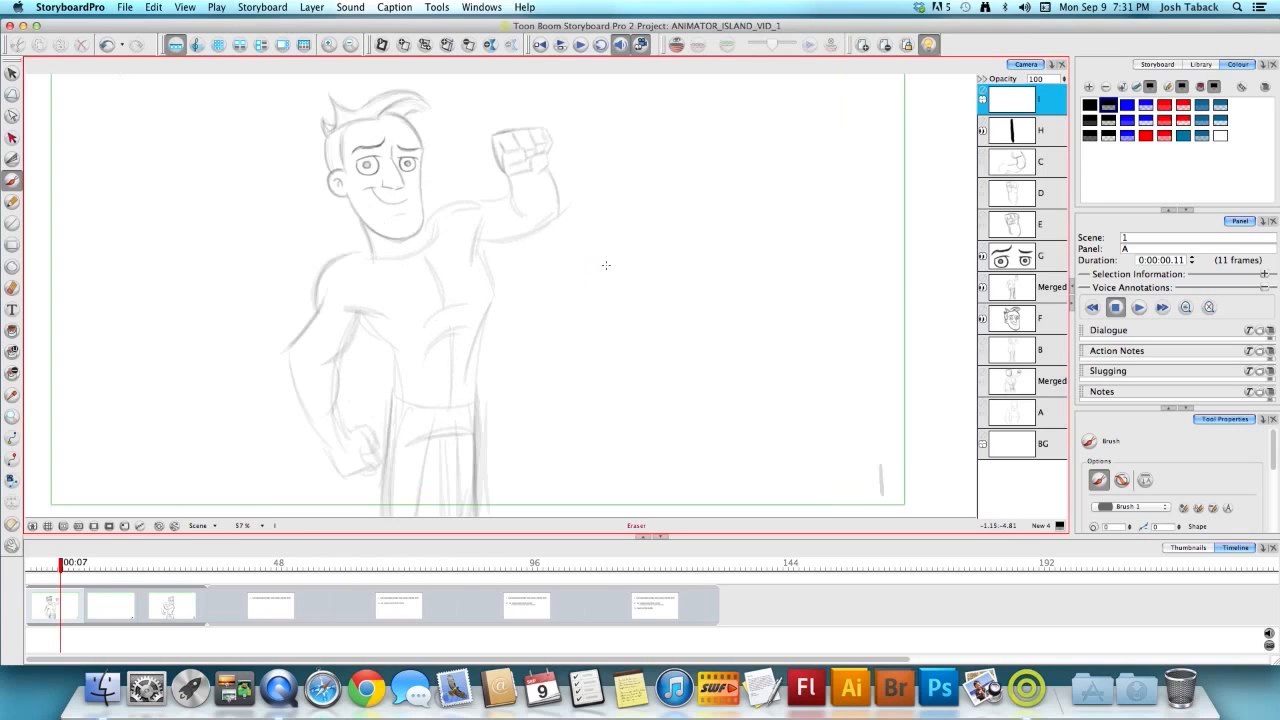
{"action": "left_click_drag", "start_coordinate": [572, 256], "coordinate": [614, 443]}
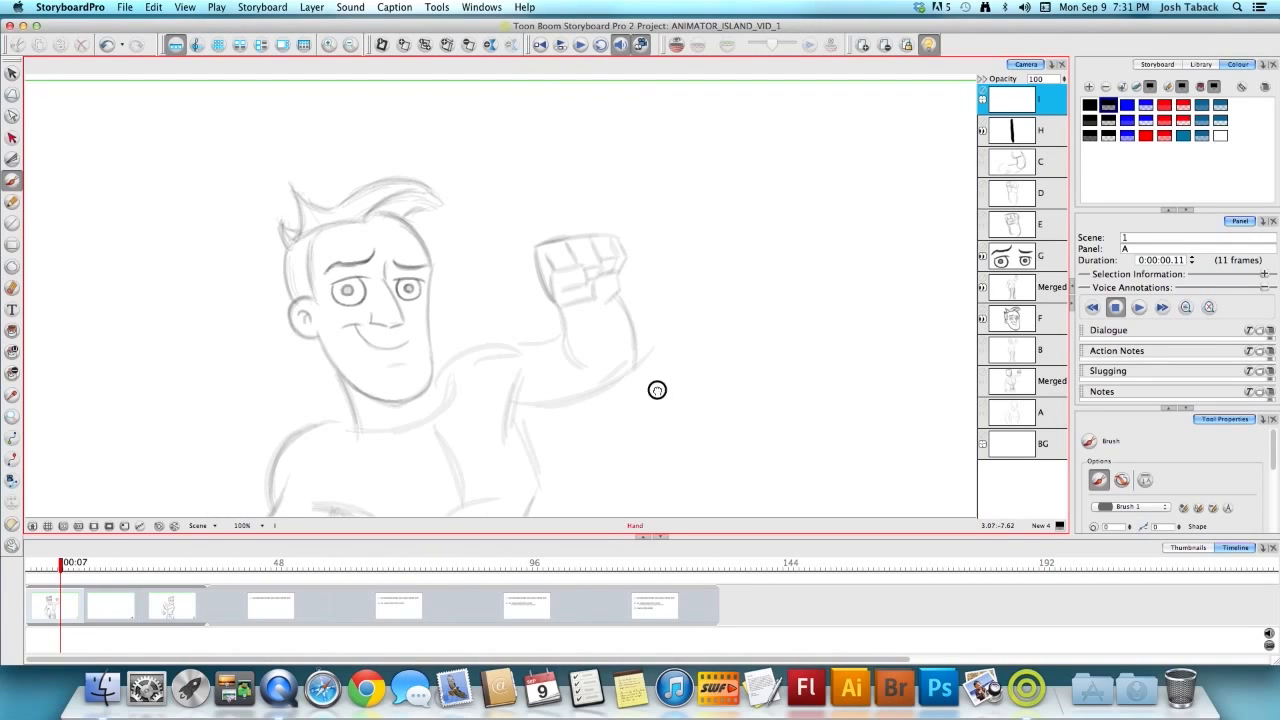
{"action": "left_click_drag", "start_coordinate": [657, 389], "coordinate": [699, 363]}
{"action": "left_click", "coordinate": [1127, 135]}
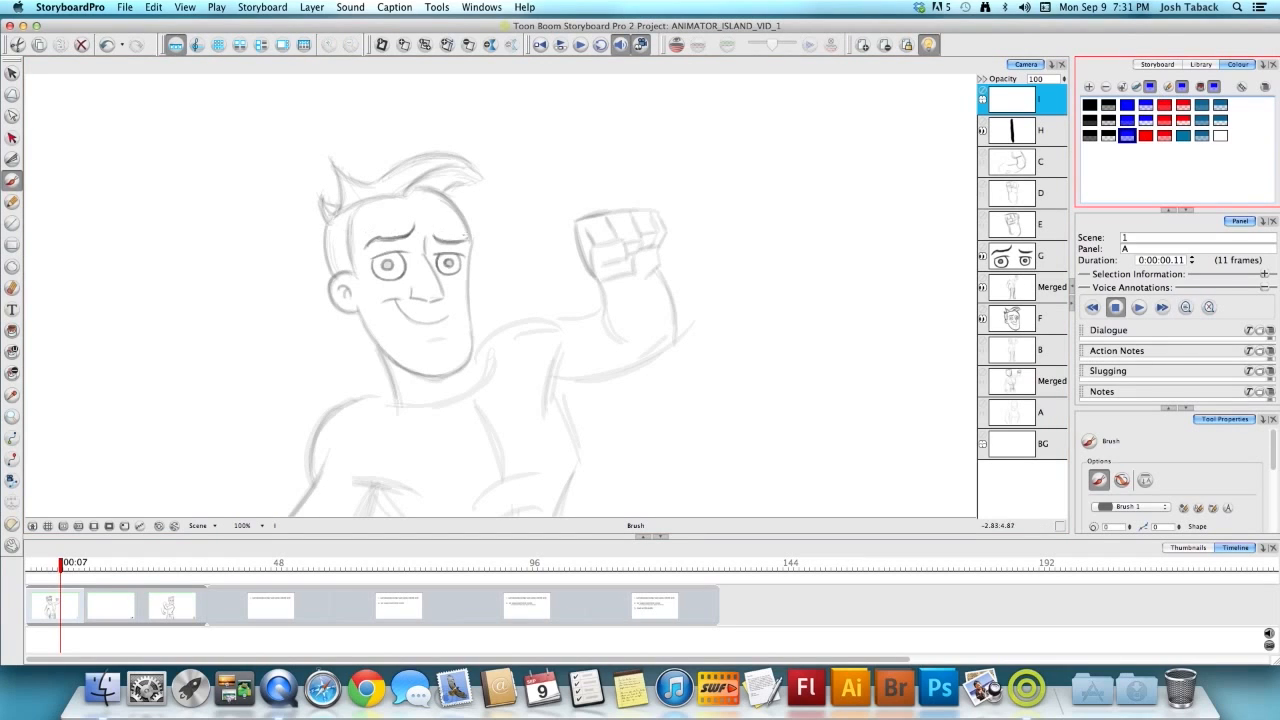
{"action": "left_click_drag", "start_coordinate": [329, 218], "coordinate": [342, 283]}
{"action": "mouse_move", "coordinate": [332, 212]}
{"action": "left_mouse_down"}
{"action": "mouse_move", "coordinate": [400, 180]}
{"action": "mouse_move", "coordinate": [468, 236]}
{"action": "left_mouse_up"}
{"action": "left_click_drag", "start_coordinate": [412, 176], "coordinate": [457, 217]}
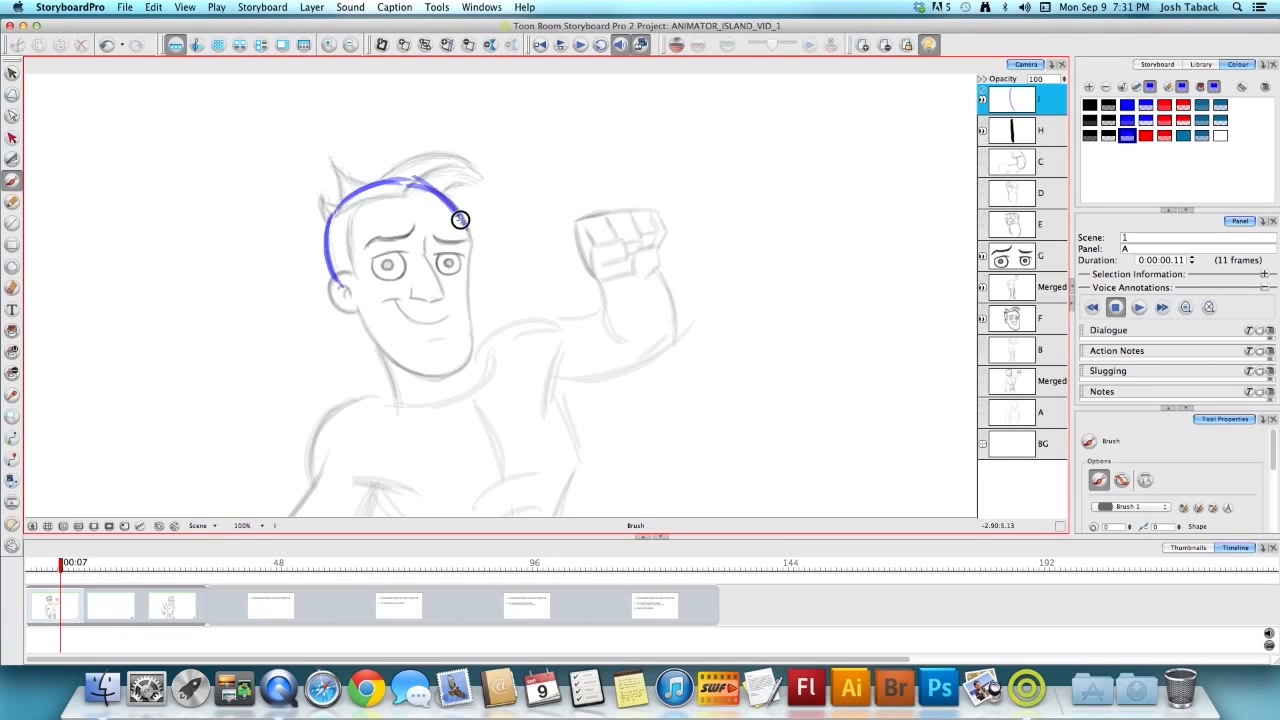
{"action": "mouse_move", "coordinate": [331, 255]}
{"action": "left_mouse_down"}
{"action": "mouse_move", "coordinate": [368, 303]}
{"action": "mouse_move", "coordinate": [434, 308]}
{"action": "left_mouse_up"}
{"action": "left_click_drag", "start_coordinate": [463, 219], "coordinate": [453, 283]}
{"action": "mouse_move", "coordinate": [468, 234]}
{"action": "left_mouse_down"}
{"action": "mouse_move", "coordinate": [463, 274]}
{"action": "mouse_move", "coordinate": [403, 312]}
{"action": "mouse_move", "coordinate": [357, 300]}
{"action": "mouse_move", "coordinate": [448, 288]}
{"action": "mouse_move", "coordinate": [466, 240]}
{"action": "mouse_move", "coordinate": [443, 194]}
{"action": "mouse_move", "coordinate": [331, 262]}
{"action": "left_mouse_up"}
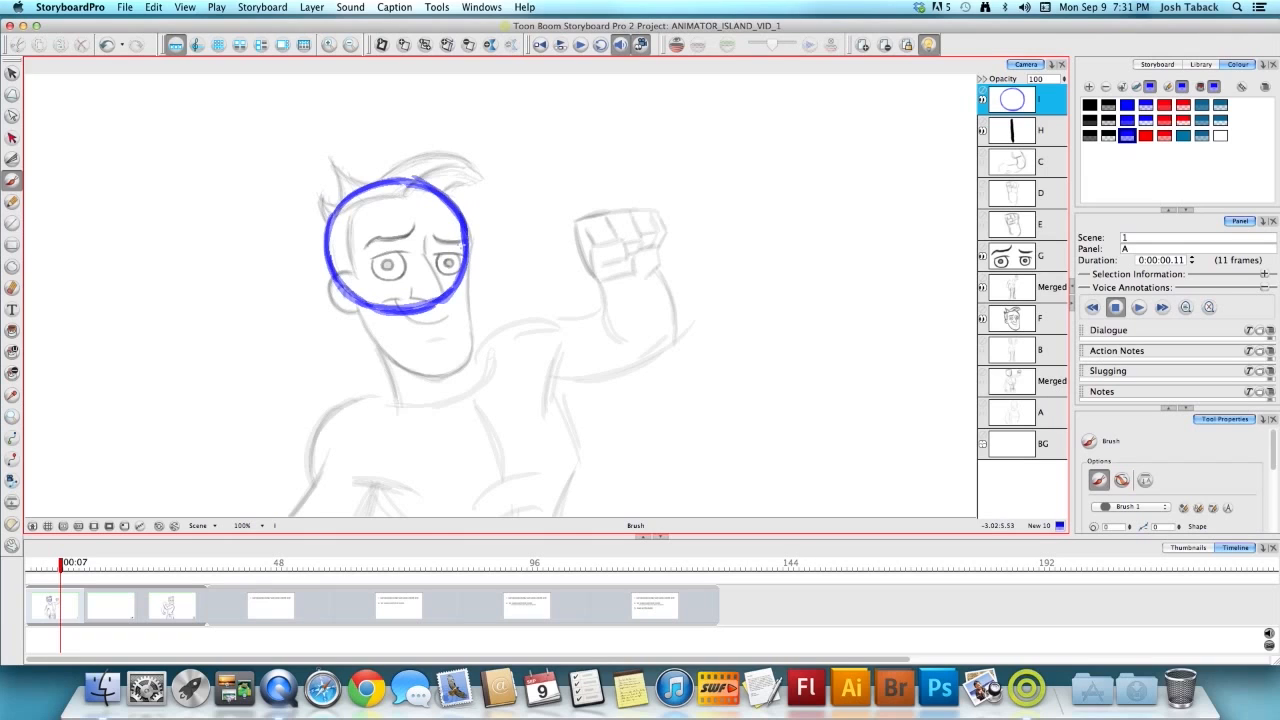
{"action": "mouse_move", "coordinate": [331, 233]}
{"action": "left_mouse_down"}
{"action": "mouse_move", "coordinate": [350, 297]}
{"action": "mouse_move", "coordinate": [409, 311]}
{"action": "mouse_move", "coordinate": [445, 293]}
{"action": "mouse_move", "coordinate": [464, 224]}
{"action": "mouse_move", "coordinate": [422, 185]}
{"action": "mouse_move", "coordinate": [343, 214]}
{"action": "left_mouse_up"}
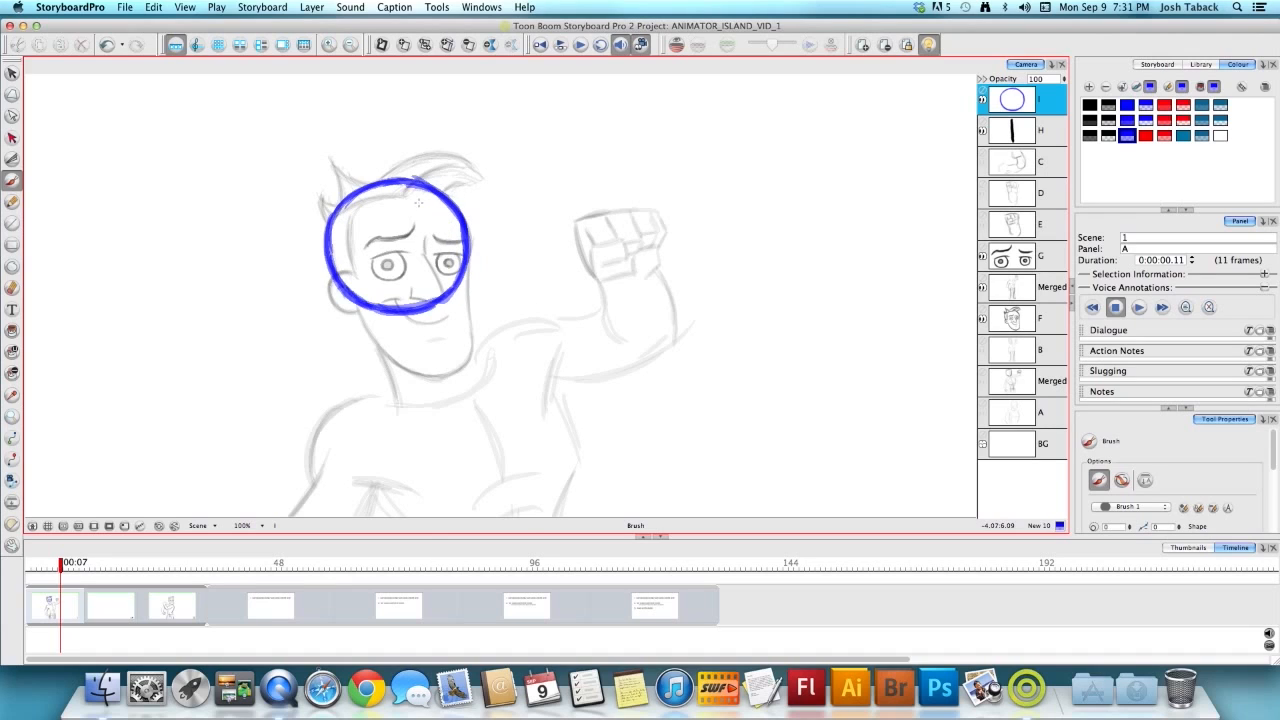
Step: Draw a curved blue centre line down the face inside the cranium circle
{"action": "left_click_drag", "start_coordinate": [414, 180], "coordinate": [428, 302]}
{"action": "key", "text": "super+z"}
{"action": "mouse_move", "coordinate": [415, 186]}
{"action": "left_mouse_down"}
{"action": "mouse_move", "coordinate": [422, 304]}
{"action": "mouse_move", "coordinate": [392, 360]}
{"action": "left_mouse_up"}
Step: Draw the blue jaw shape from the cranium circle down around the chin, undoing stray strokes
{"action": "left_click_drag", "start_coordinate": [350, 288], "coordinate": [392, 360]}
{"action": "left_click_drag", "start_coordinate": [470, 232], "coordinate": [472, 336]}
{"action": "left_click_drag", "start_coordinate": [468, 262], "coordinate": [472, 336]}
{"action": "mouse_move", "coordinate": [400, 367]}
{"action": "left_mouse_down"}
{"action": "mouse_move", "coordinate": [453, 366]}
{"action": "mouse_move", "coordinate": [442, 337]}
{"action": "mouse_move", "coordinate": [460, 367]}
{"action": "mouse_move", "coordinate": [454, 348]}
{"action": "mouse_move", "coordinate": [414, 374]}
{"action": "mouse_move", "coordinate": [467, 360]}
{"action": "left_mouse_up"}
{"action": "key", "text": "super+z"}
{"action": "key", "text": "super+z"}
{"action": "mouse_move", "coordinate": [470, 290]}
{"action": "left_mouse_down"}
{"action": "mouse_move", "coordinate": [472, 344]}
{"action": "mouse_move", "coordinate": [444, 375]}
{"action": "mouse_move", "coordinate": [415, 368]}
{"action": "mouse_move", "coordinate": [358, 311]}
{"action": "mouse_move", "coordinate": [380, 343]}
{"action": "mouse_move", "coordinate": [449, 378]}
{"action": "mouse_move", "coordinate": [416, 370]}
{"action": "mouse_move", "coordinate": [468, 361]}
{"action": "left_mouse_up"}
{"action": "key", "text": "super+z"}
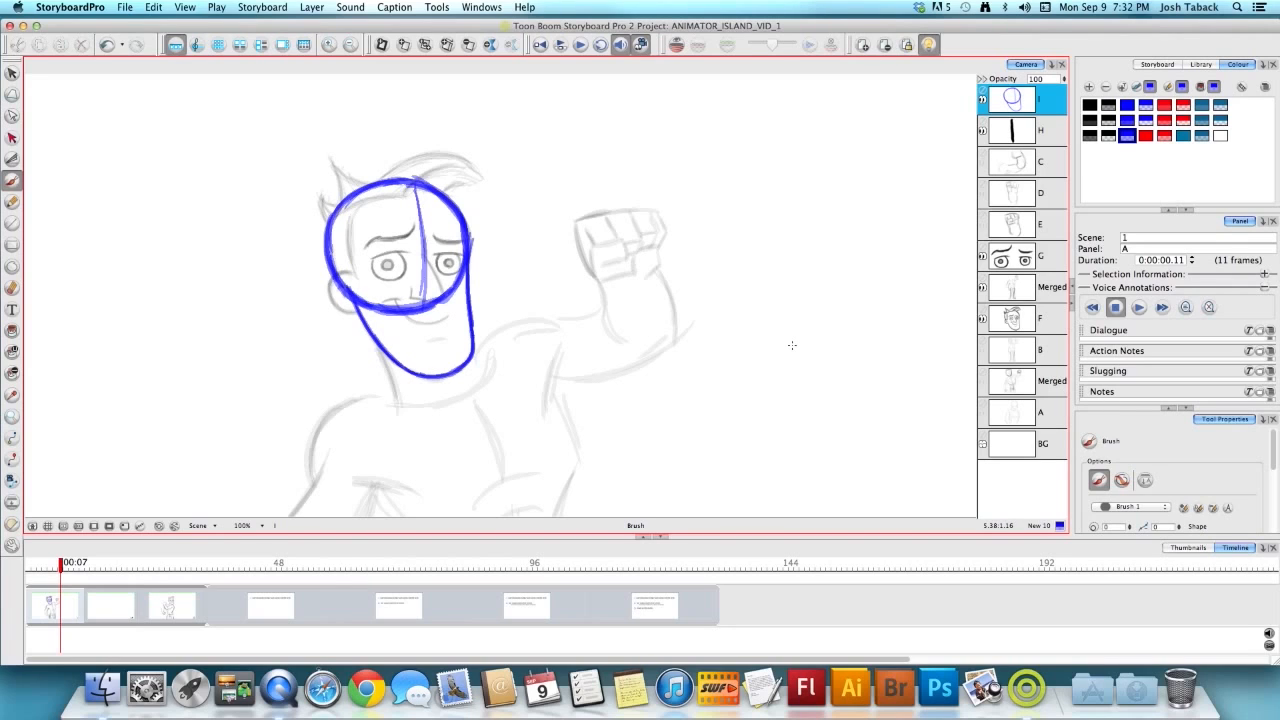
Step: Draw a blue chin oval inside the base of the jaw and mark the gap up to the cranium in red
{"action": "left_click_drag", "start_coordinate": [466, 336], "coordinate": [407, 350]}
{"action": "left_click_drag", "start_coordinate": [463, 336], "coordinate": [414, 372]}
{"action": "mouse_move", "coordinate": [412, 348]}
{"action": "left_mouse_down"}
{"action": "mouse_move", "coordinate": [454, 371]}
{"action": "mouse_move", "coordinate": [464, 341]}
{"action": "mouse_move", "coordinate": [404, 354]}
{"action": "mouse_move", "coordinate": [441, 336]}
{"action": "mouse_move", "coordinate": [431, 376]}
{"action": "left_mouse_up"}
{"action": "left_click_drag", "start_coordinate": [465, 336], "coordinate": [434, 371]}
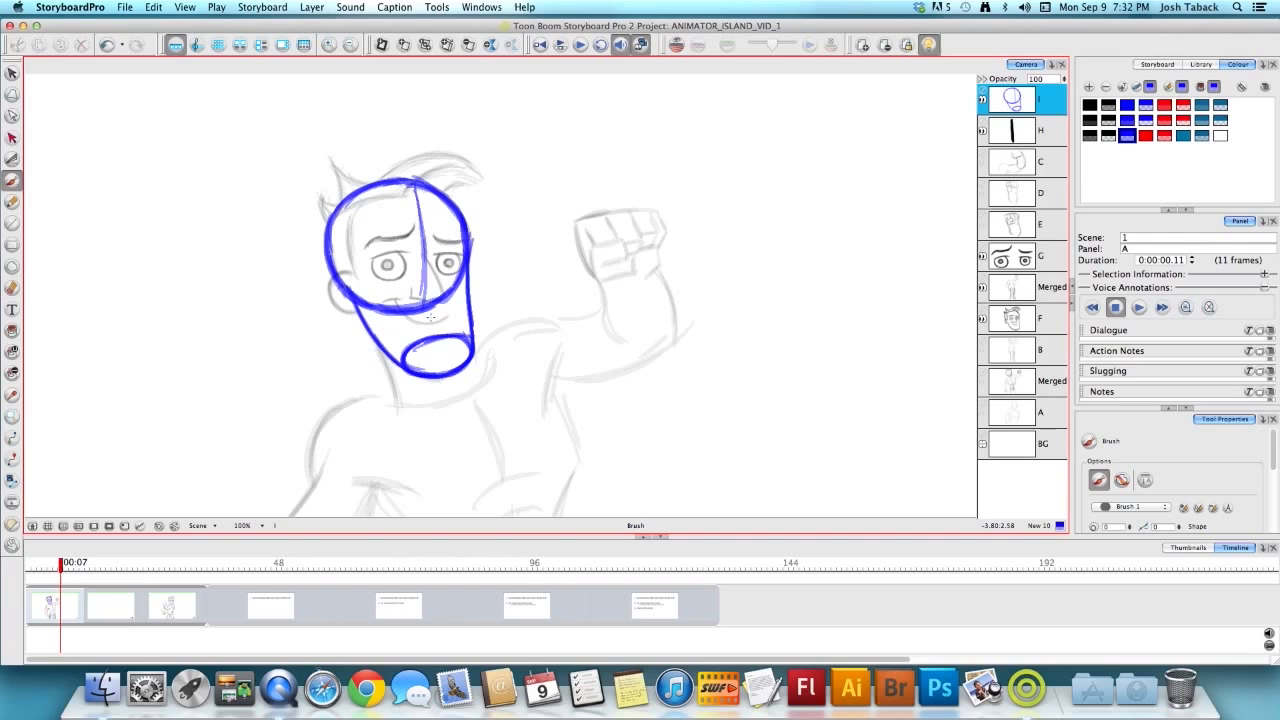
{"action": "left_click", "coordinate": [1164, 120]}
{"action": "left_click_drag", "start_coordinate": [424, 314], "coordinate": [434, 333]}
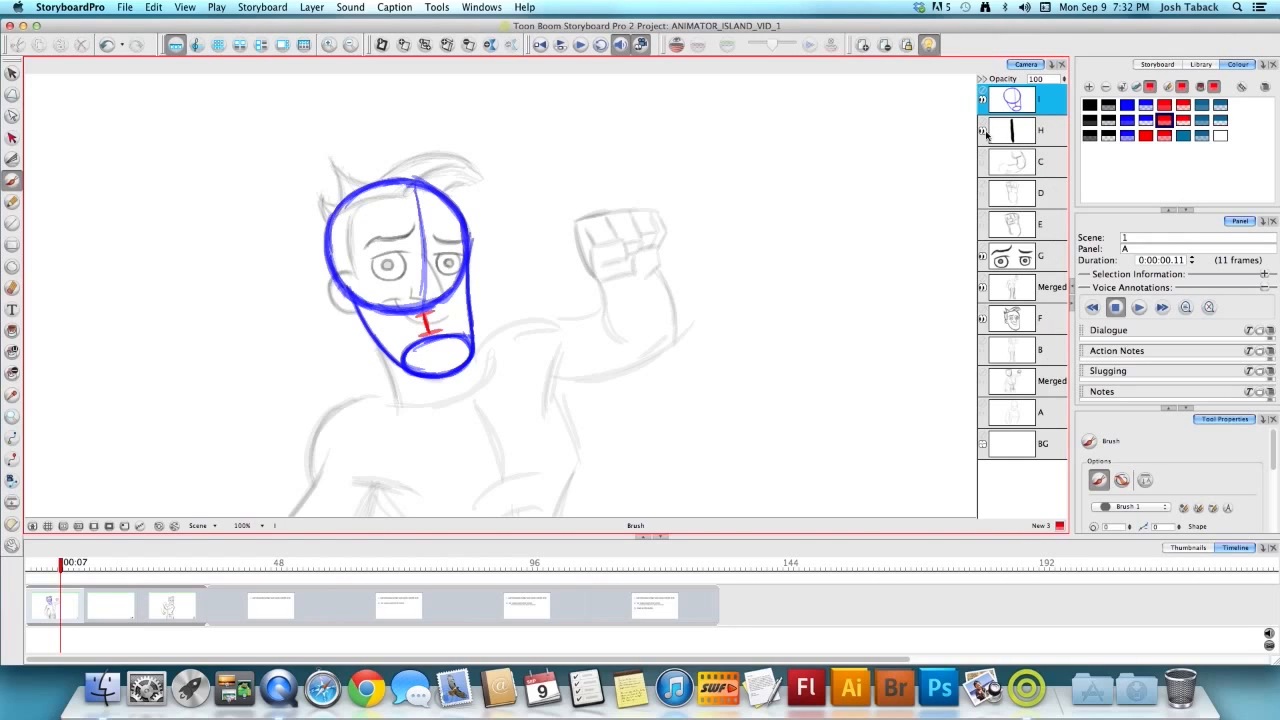
Step: Delete the red gap mark and the blue chin oval from the head shape
{"action": "key", "text": "alt+s"}
{"action": "left_click", "coordinate": [428, 322]}
{"action": "key", "text": "Delete"}
{"action": "left_click", "coordinate": [430, 313]}
{"action": "key", "text": "Delete"}
{"action": "left_click", "coordinate": [433, 332]}
{"action": "key", "text": "Delete"}
{"action": "left_click", "coordinate": [460, 338]}
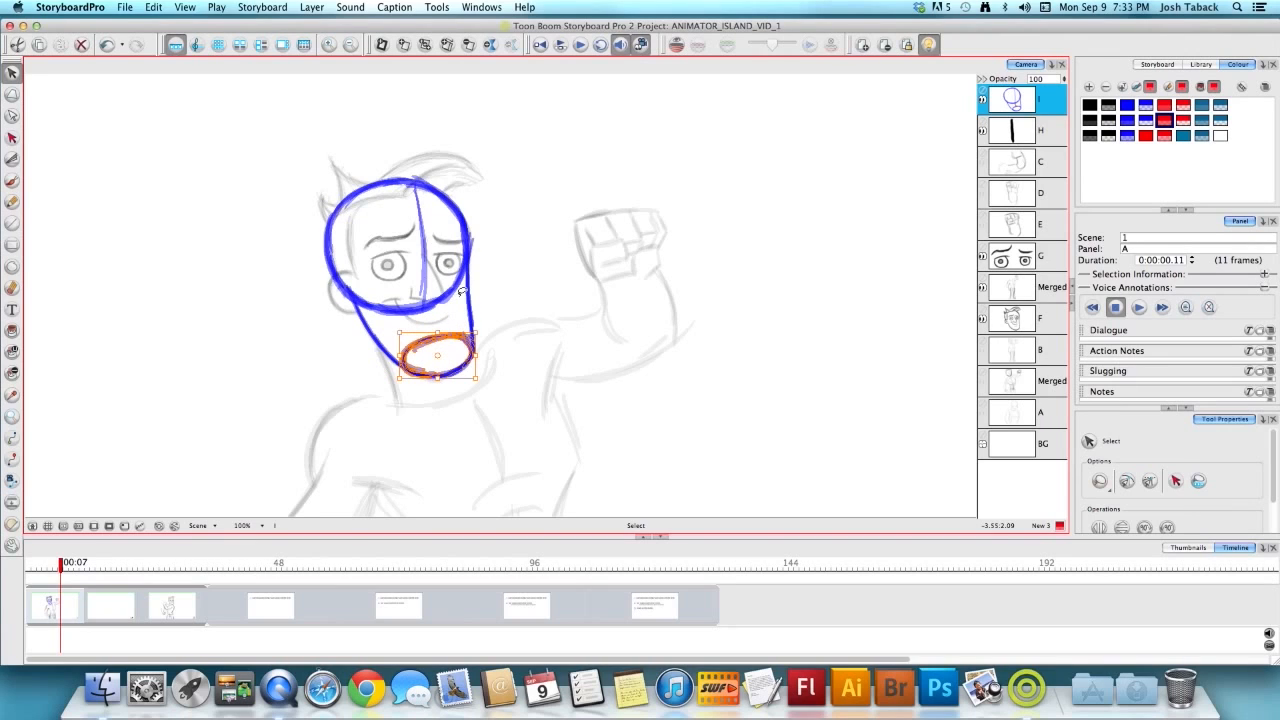
{"action": "key", "text": "Delete"}
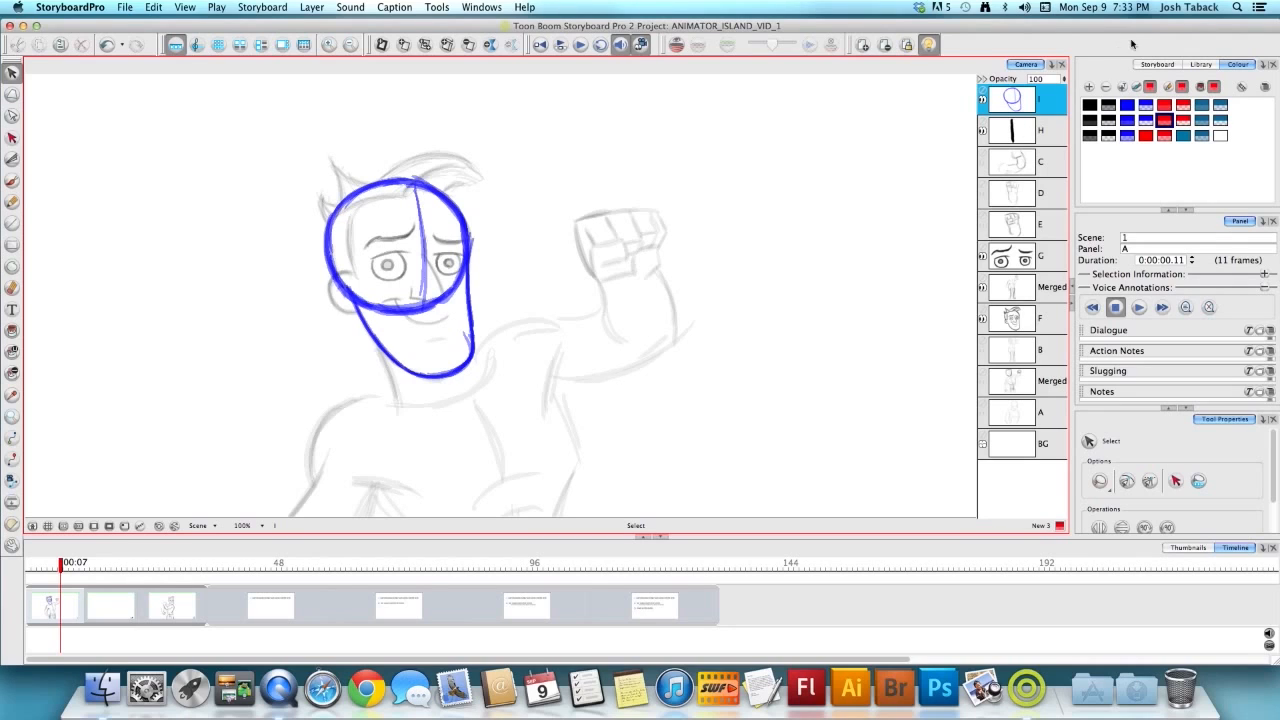
Step: Draw a blue eye line across the cranium circle, undoing stray strokes, and thicken the vertical centre line
{"action": "key", "text": "alt+b"}
{"action": "left_click", "coordinate": [1127, 136]}
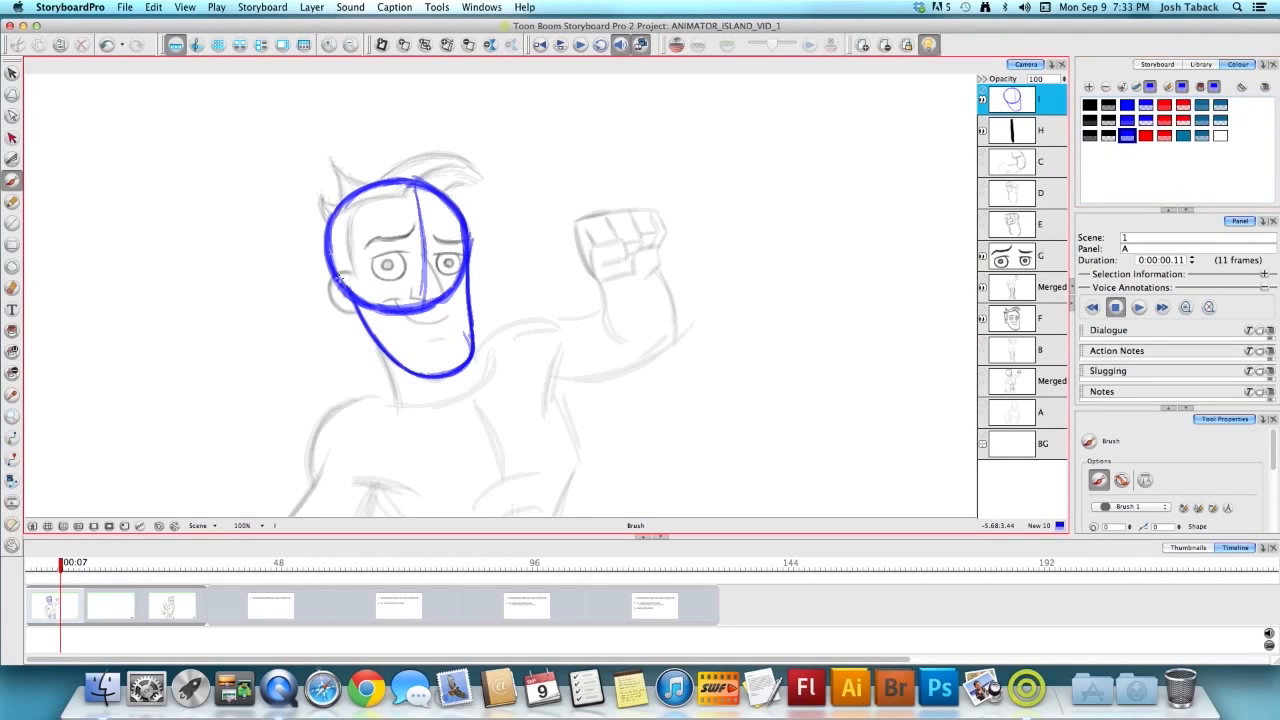
{"action": "left_click_drag", "start_coordinate": [343, 281], "coordinate": [465, 259]}
{"action": "key", "text": "ctrl+z"}
{"action": "left_click_drag", "start_coordinate": [339, 278], "coordinate": [462, 263]}
{"action": "left_click_drag", "start_coordinate": [376, 269], "coordinate": [468, 262]}
{"action": "mouse_move", "coordinate": [338, 277]}
{"action": "left_mouse_down"}
{"action": "mouse_move", "coordinate": [464, 263]}
{"action": "mouse_move", "coordinate": [409, 289]}
{"action": "left_mouse_up"}
{"action": "key", "text": "super+z"}
{"action": "key", "text": "super+z"}
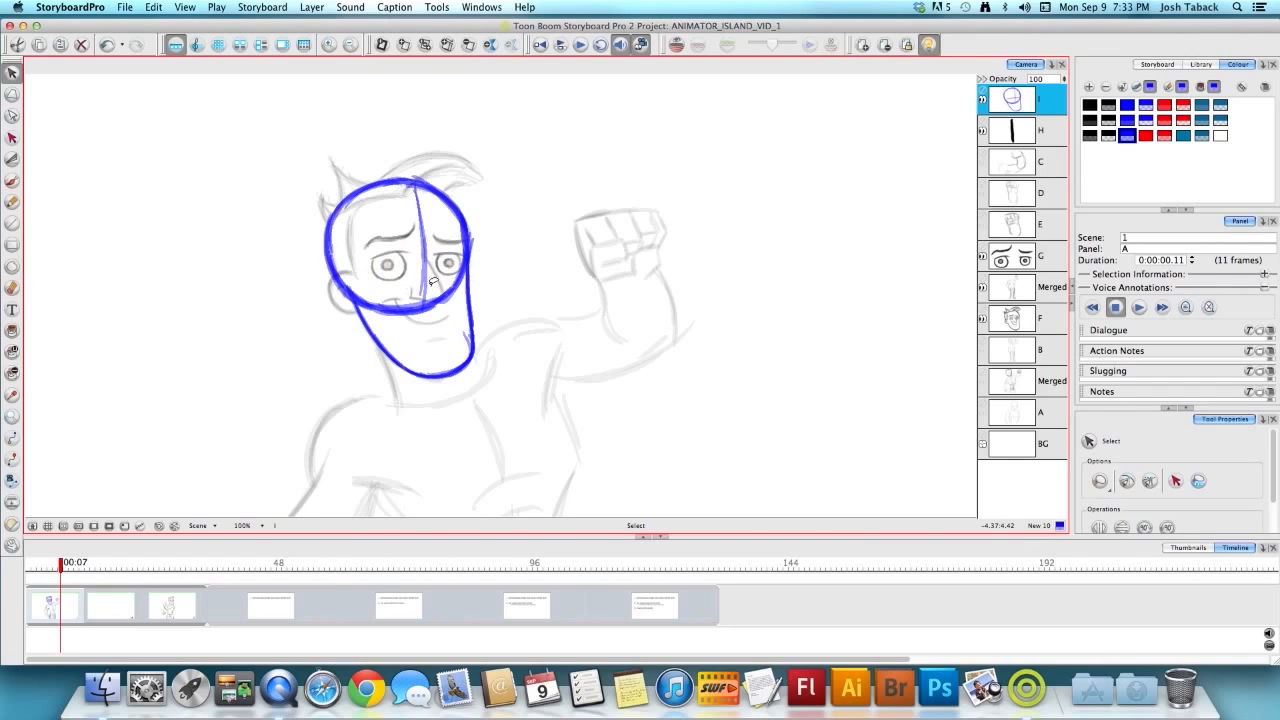
{"action": "left_click_drag", "start_coordinate": [340, 277], "coordinate": [458, 272]}
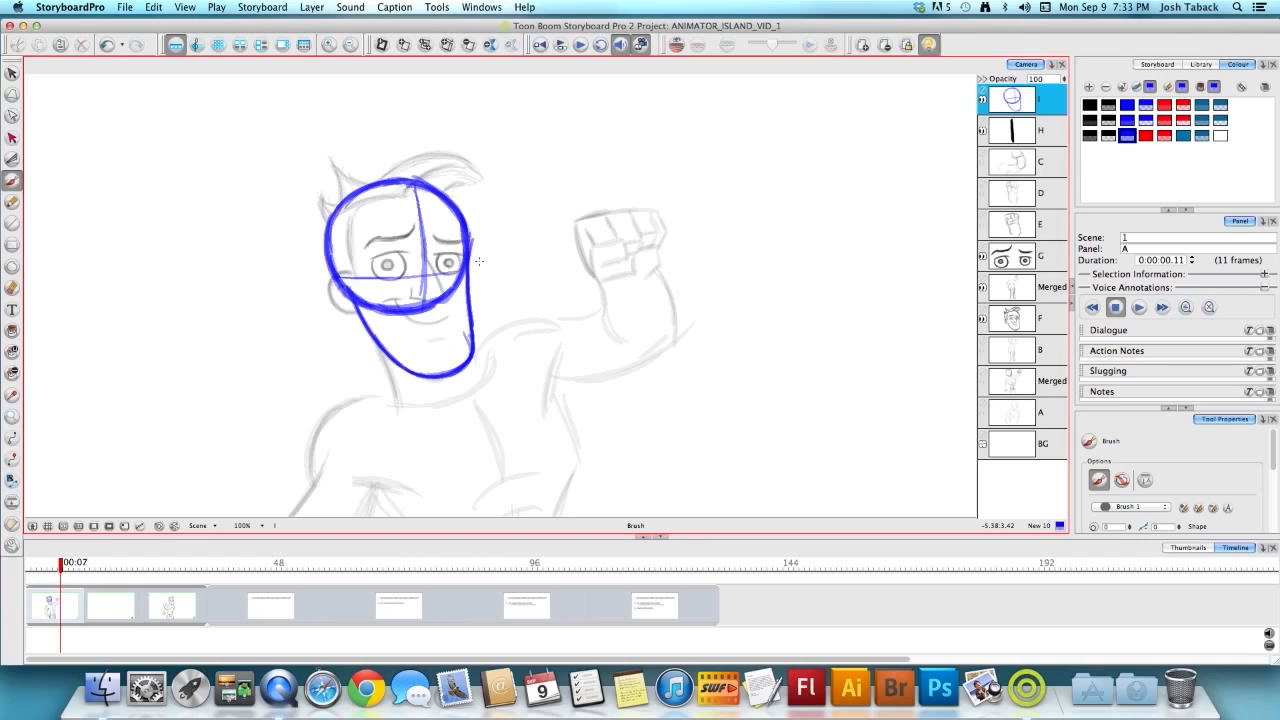
{"action": "left_click_drag", "start_coordinate": [377, 280], "coordinate": [458, 272]}
{"action": "left_click_drag", "start_coordinate": [415, 184], "coordinate": [422, 307]}
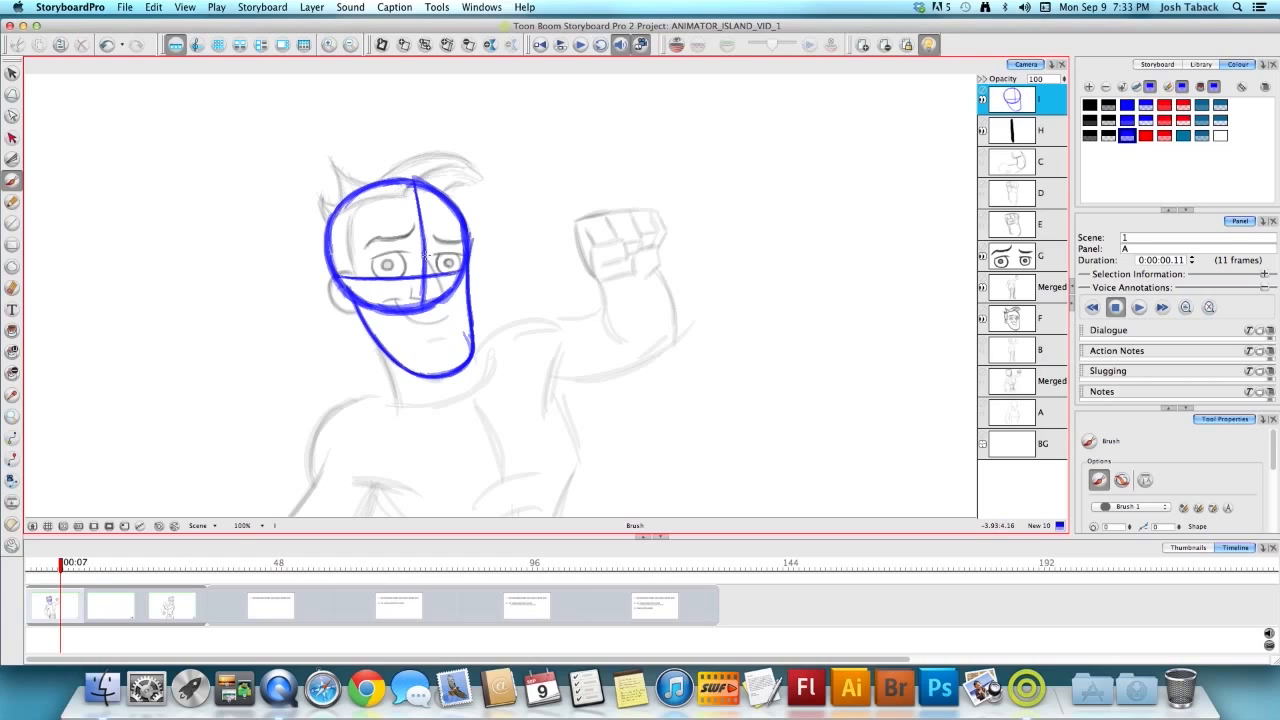
Step: Hide and show the shorthand layer to compare it with the head drawing, and lower its opacity to 17
{"action": "left_click", "coordinate": [984, 100]}
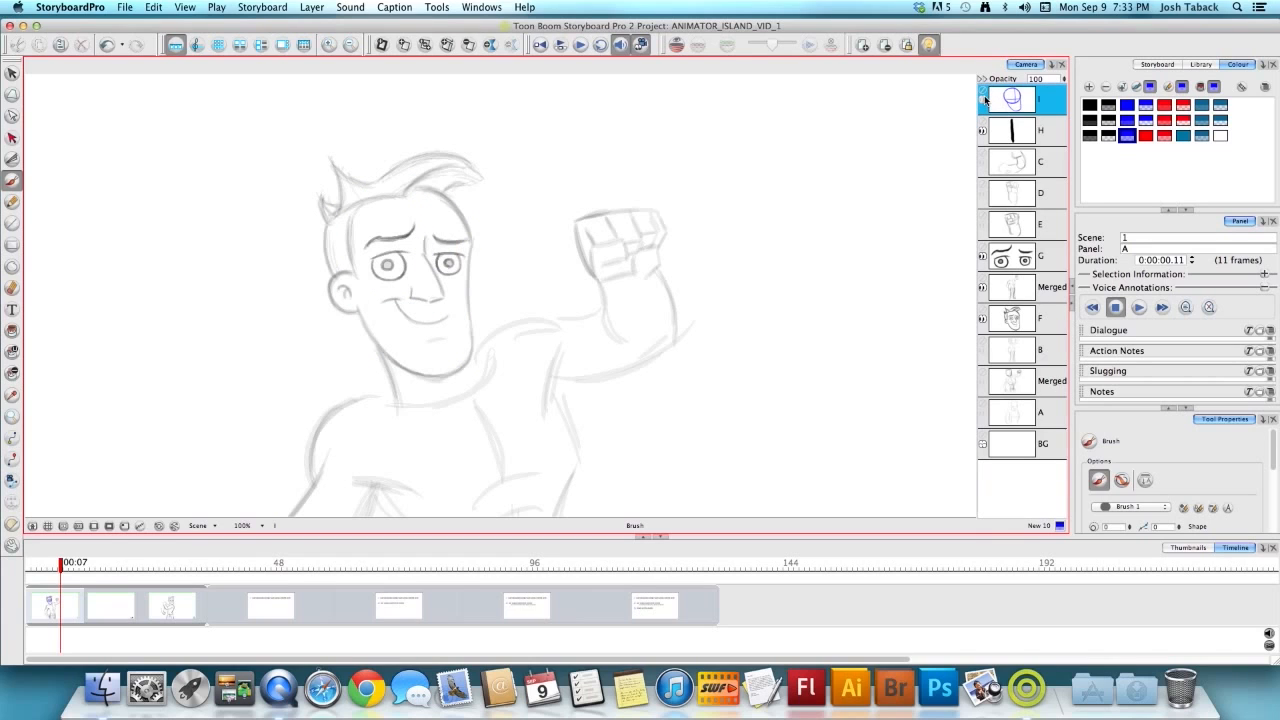
{"action": "left_click", "coordinate": [984, 100]}
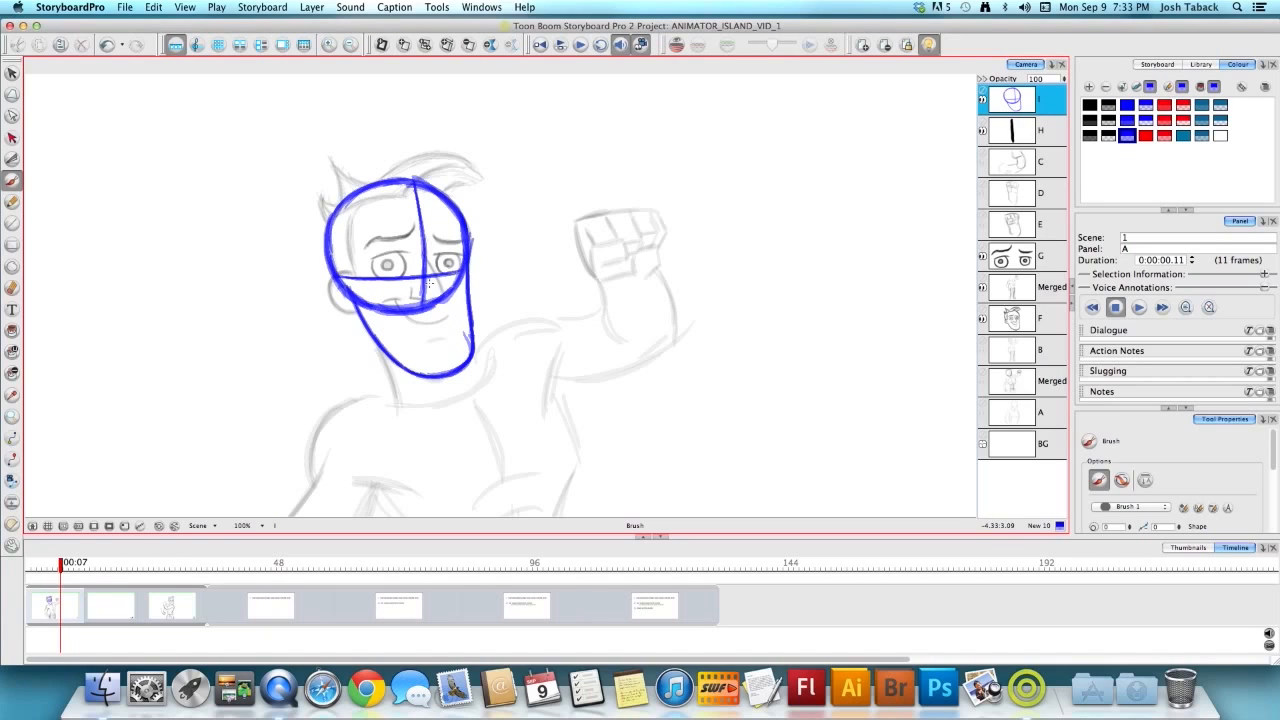
{"action": "left_click_drag", "start_coordinate": [1063, 72], "coordinate": [1066, 136]}
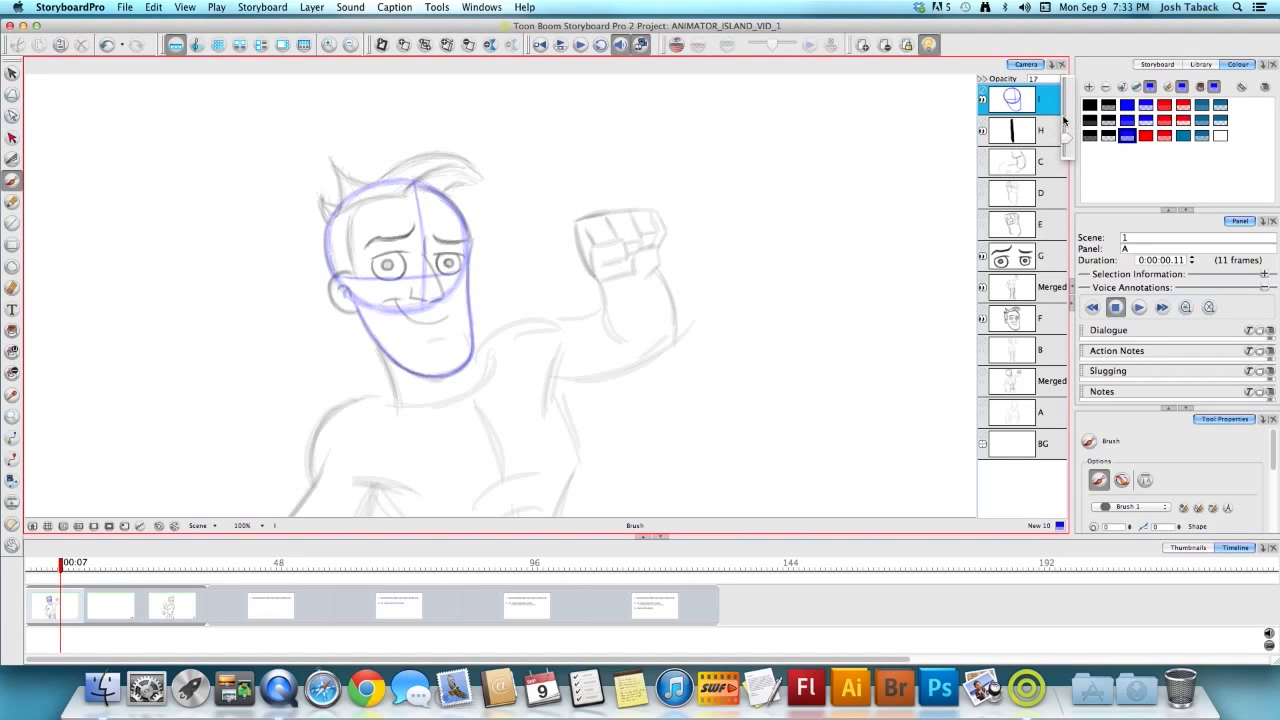
{"action": "double_click", "coordinate": [1051, 101]}
{"action": "key", "text": "Escape"}
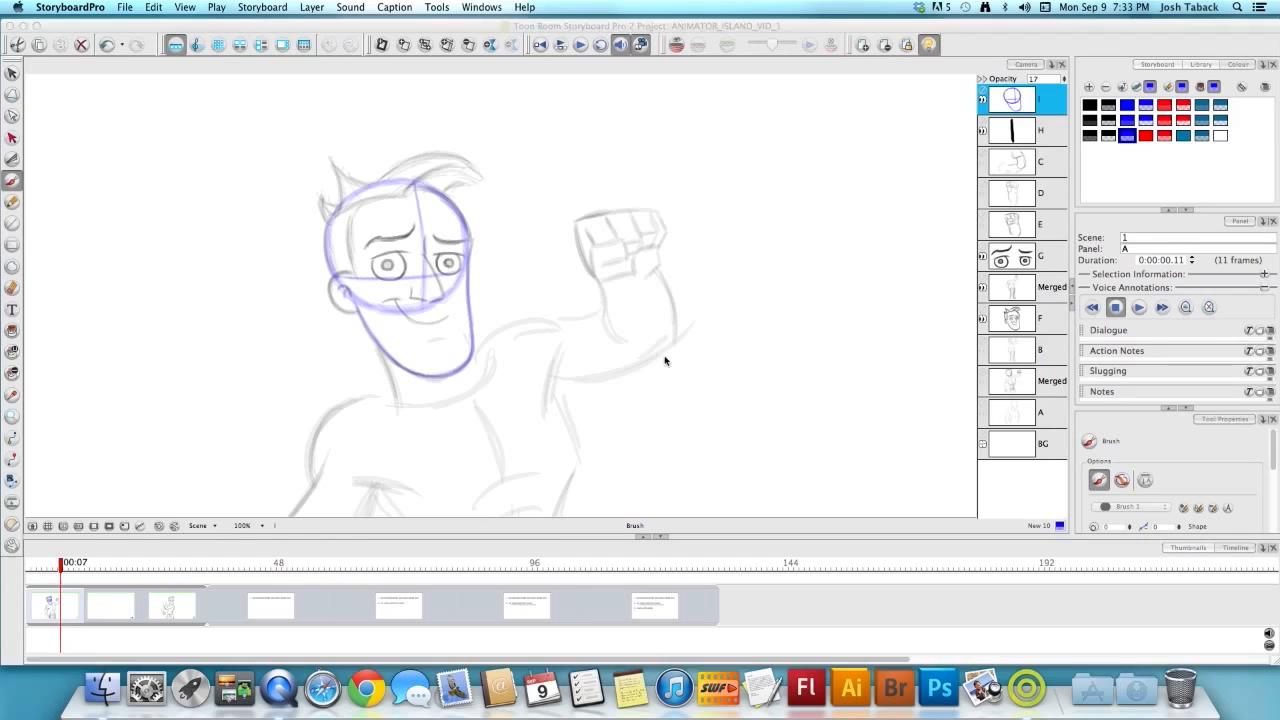
Step: Add a new layer above the shorthand layer and set the shorthand layer's opacity to 100
{"action": "right_click", "coordinate": [1040, 96]}
{"action": "left_click", "coordinate": [1055, 128]}
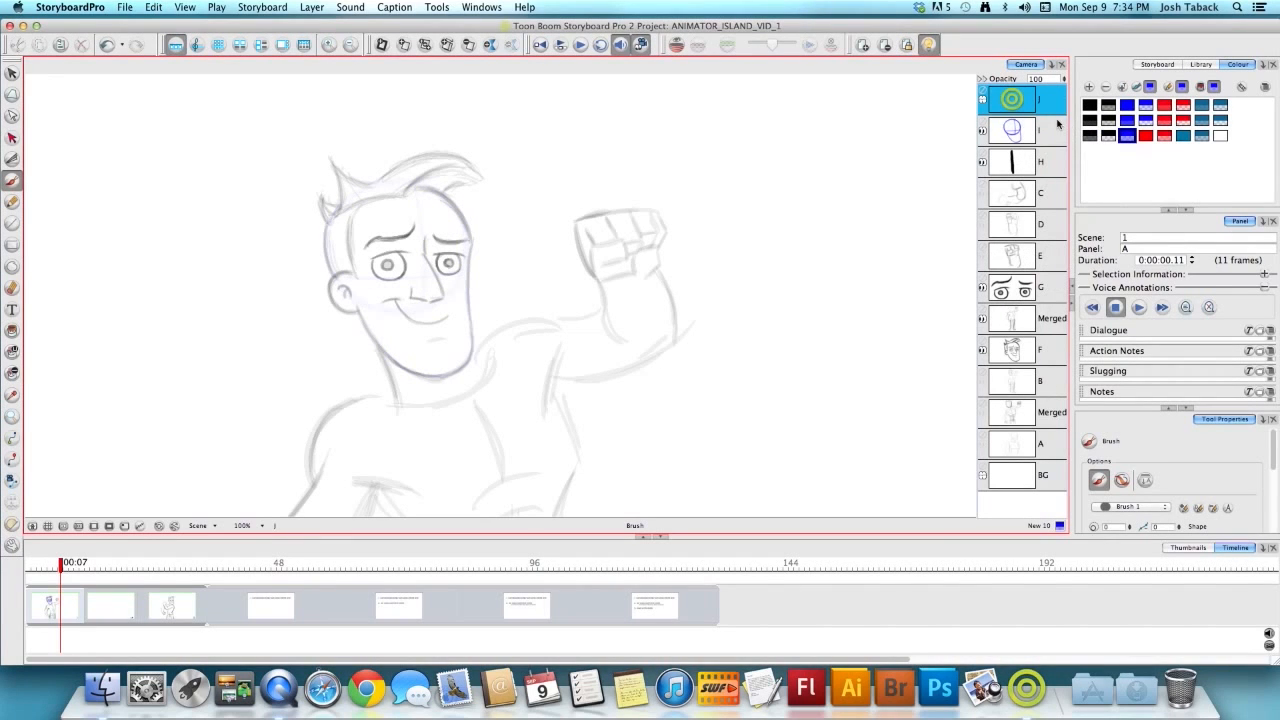
{"action": "left_click", "coordinate": [1042, 130]}
{"action": "left_click", "coordinate": [1066, 80]}
{"action": "left_click_drag", "start_coordinate": [1066, 80], "coordinate": [1063, 20]}
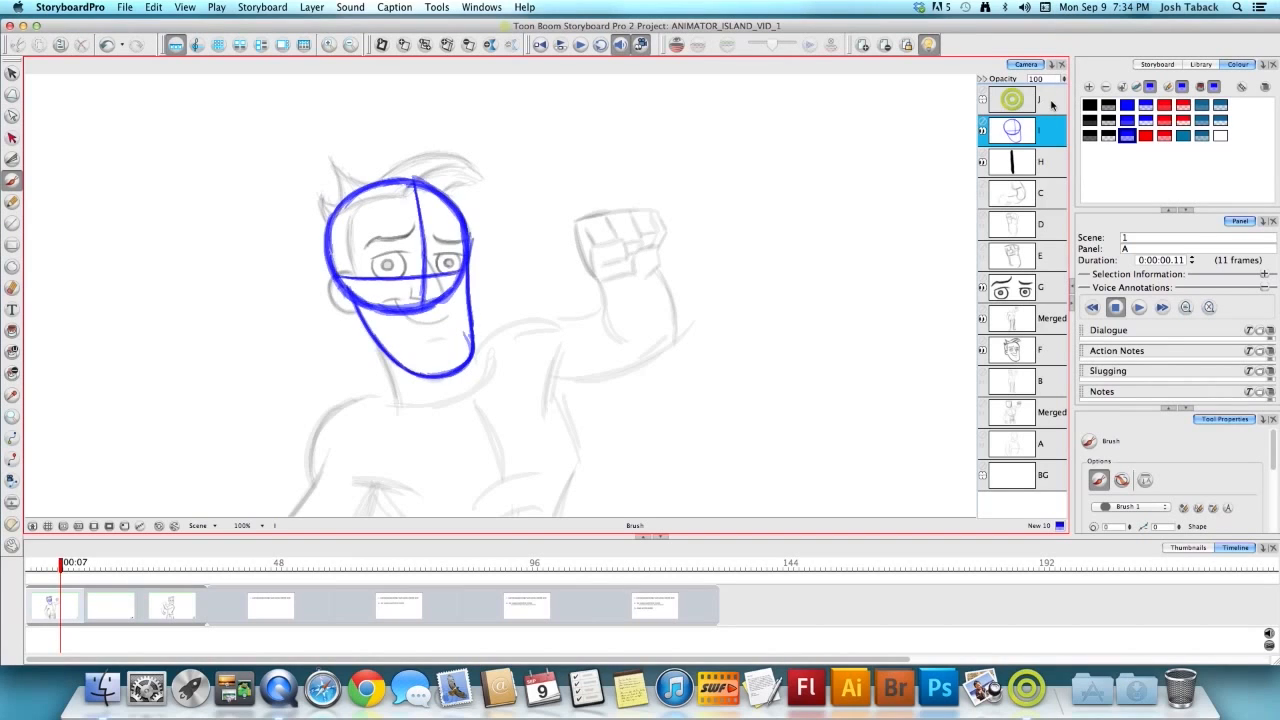
Step: Choose a teal brush colour for the new top layer and flip between it and the shorthand layer
{"action": "left_click", "coordinate": [1062, 91]}
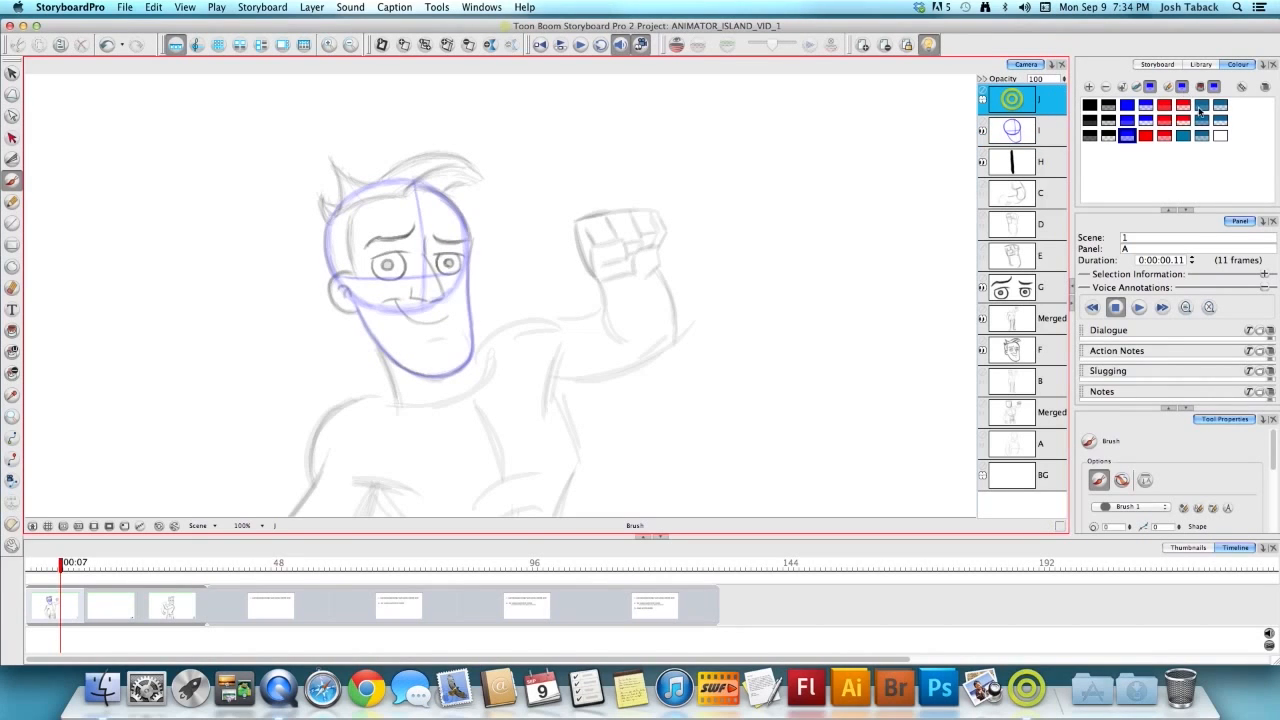
{"action": "left_click", "coordinate": [1203, 120]}
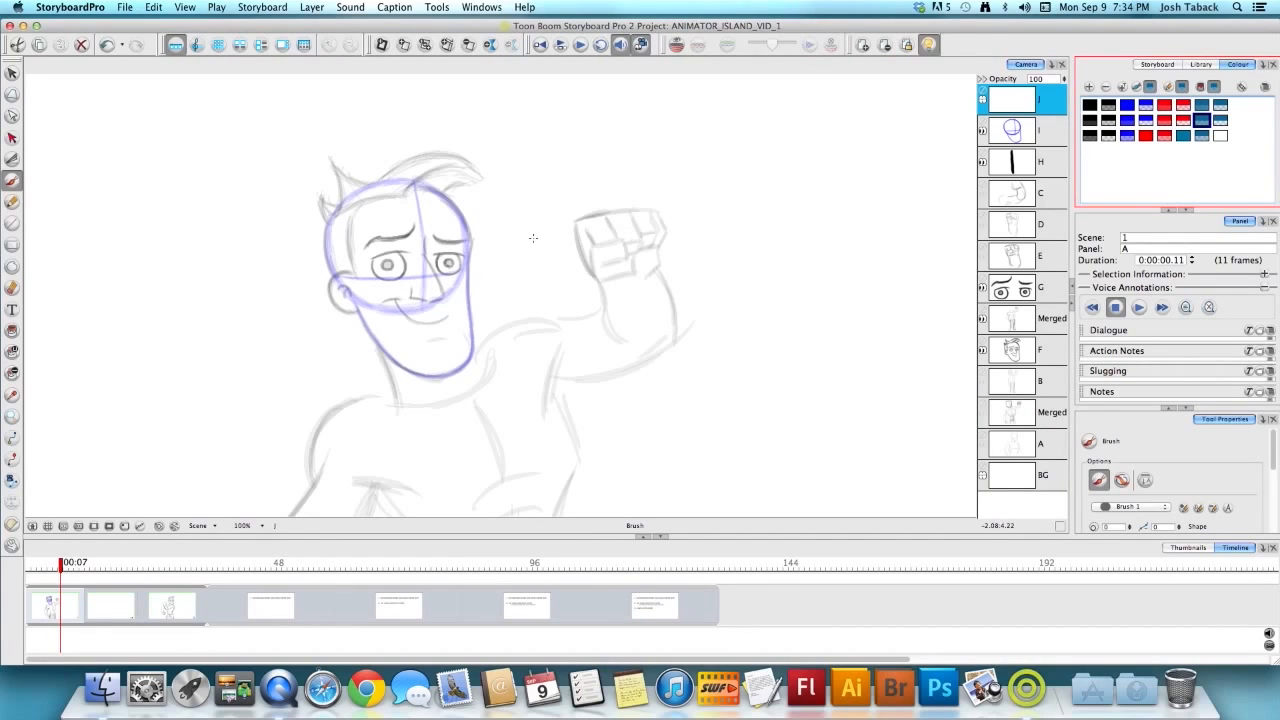
{"action": "left_click", "coordinate": [1055, 129]}
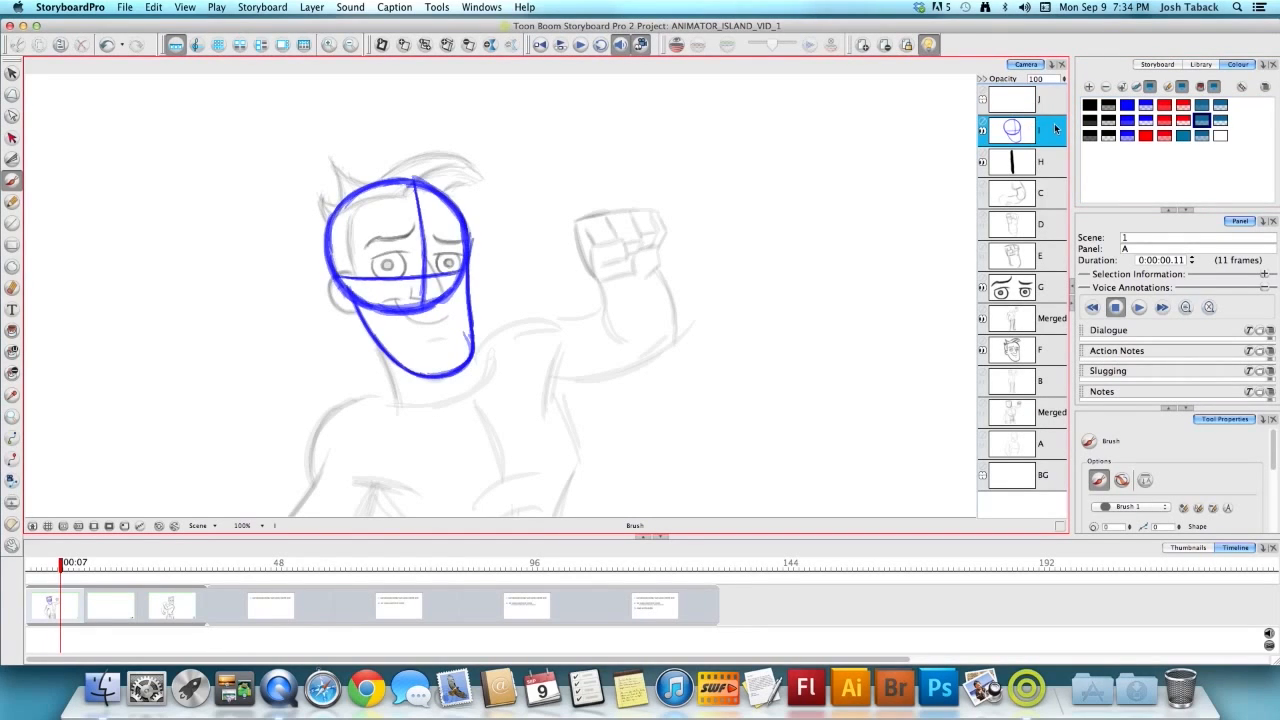
{"action": "left_click", "coordinate": [1046, 106]}
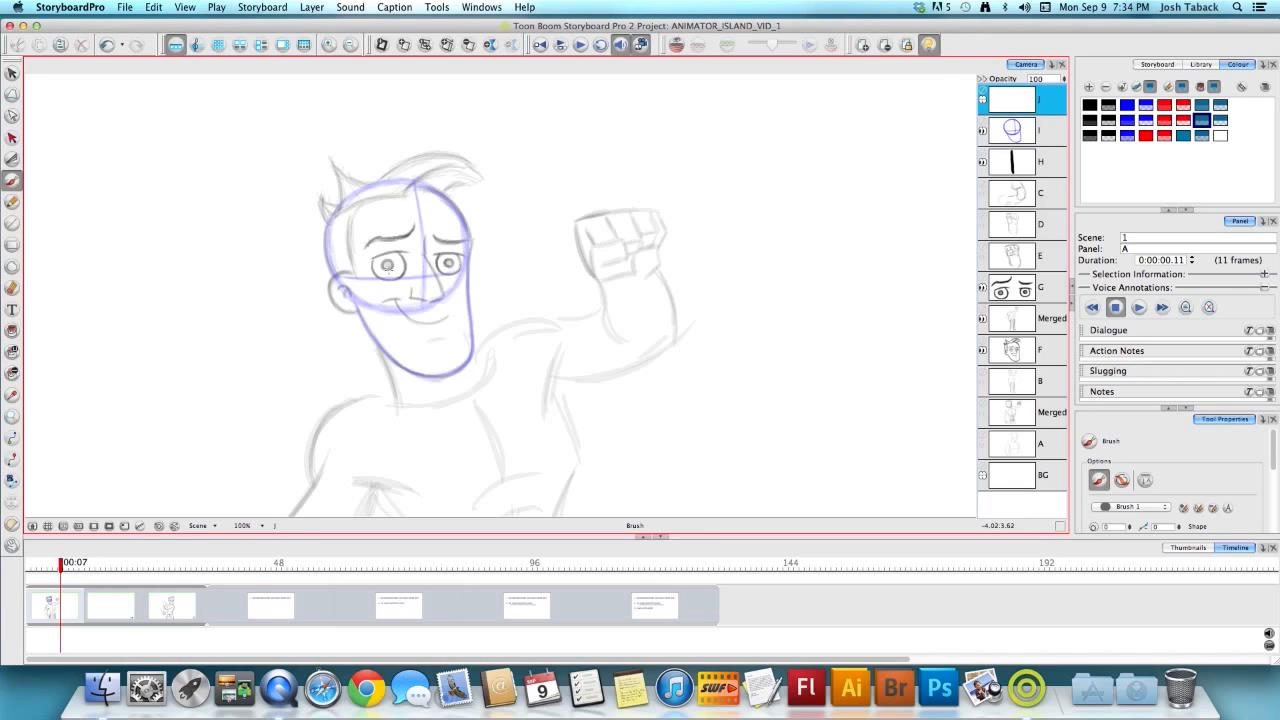
{"action": "left_click", "coordinate": [1035, 129]}
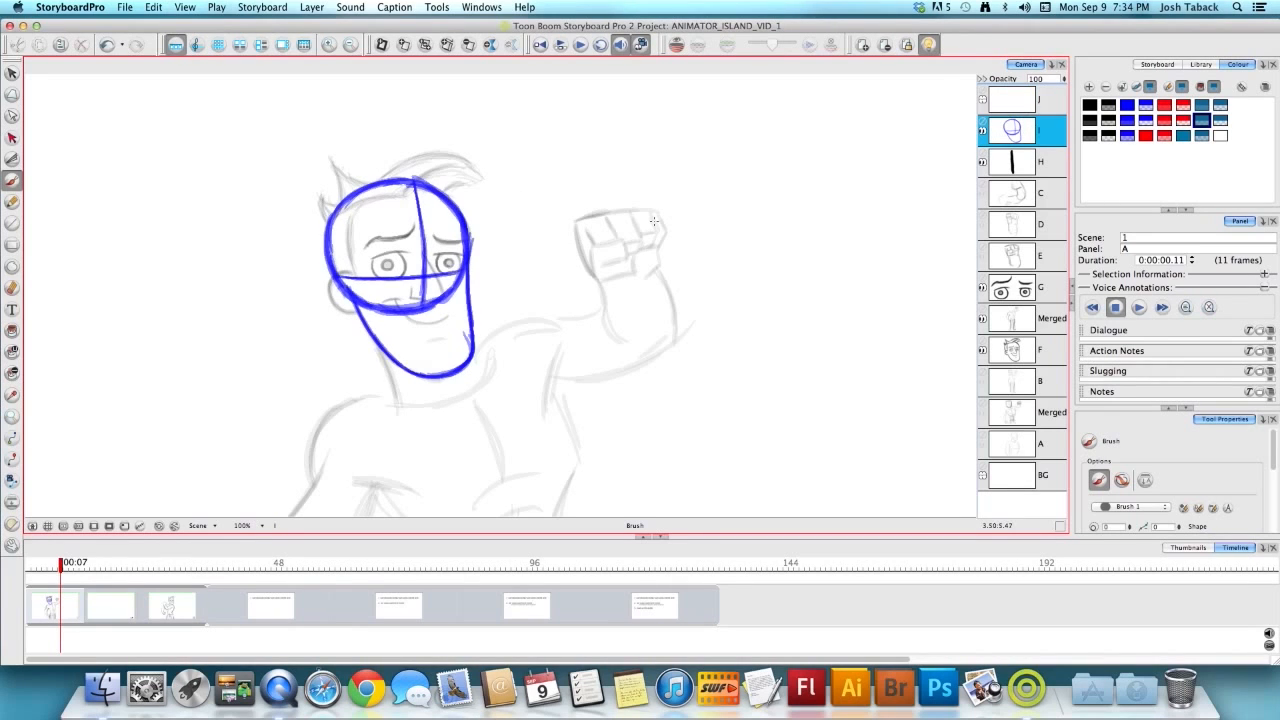
Step: Copy the cranium circle with its guide lines from the shorthand layer and paste it onto the top layer
{"action": "key", "text": "alt+s"}
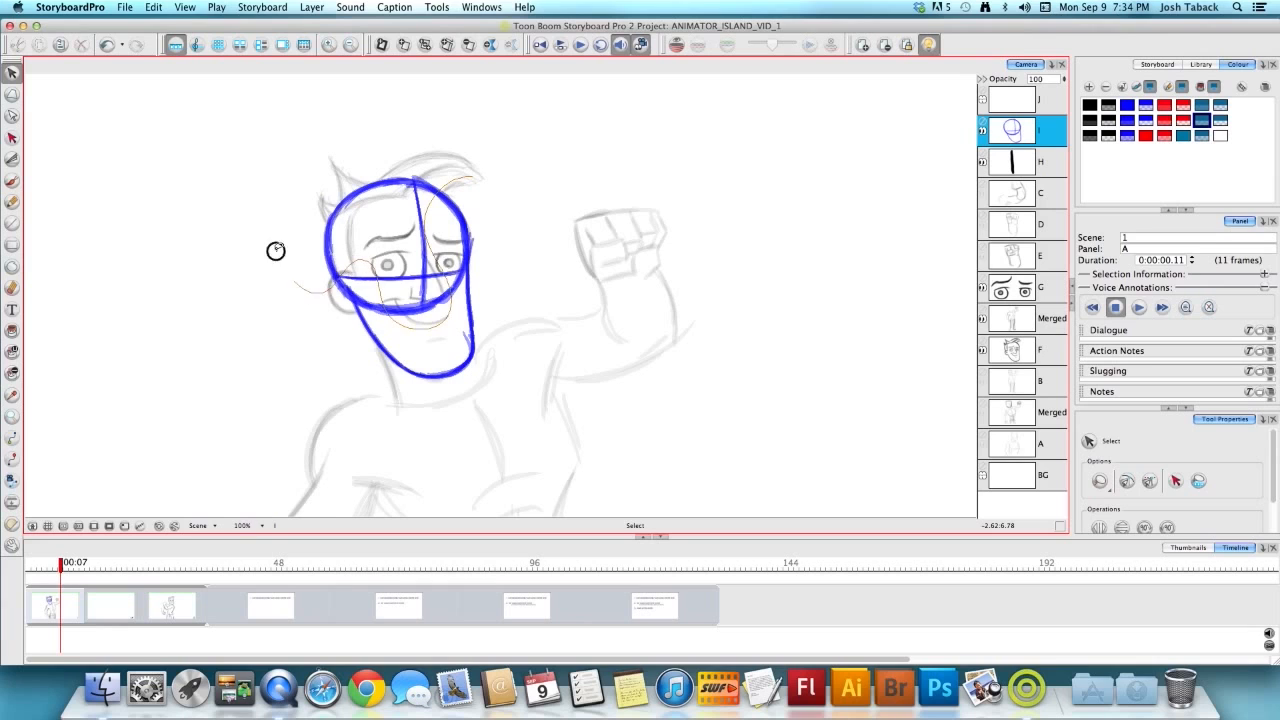
{"action": "left_click_drag", "start_coordinate": [277, 251], "coordinate": [539, 174]}
{"action": "key", "text": "super+c"}
{"action": "left_click", "coordinate": [1046, 107]}
{"action": "key", "text": "super+v"}
{"action": "left_click", "coordinate": [825, 233]}
Step: Recolour the pasted cranium circle and guide lines teal and return to the brush
{"action": "mouse_move", "coordinate": [560, 275]}
{"action": "left_mouse_down"}
{"action": "mouse_move", "coordinate": [326, 149]}
{"action": "mouse_move", "coordinate": [500, 175]}
{"action": "left_mouse_up"}
{"action": "left_click", "coordinate": [1203, 120]}
{"action": "left_click", "coordinate": [765, 250]}
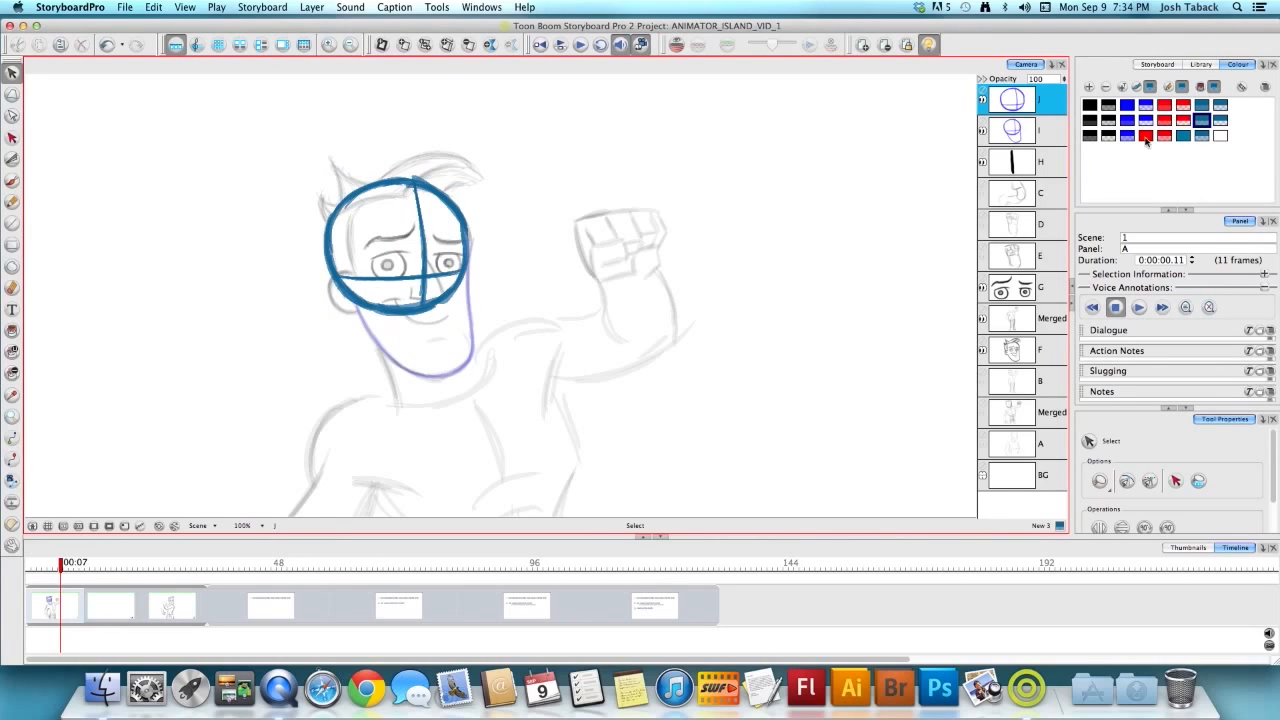
{"action": "key", "text": "alt+b"}
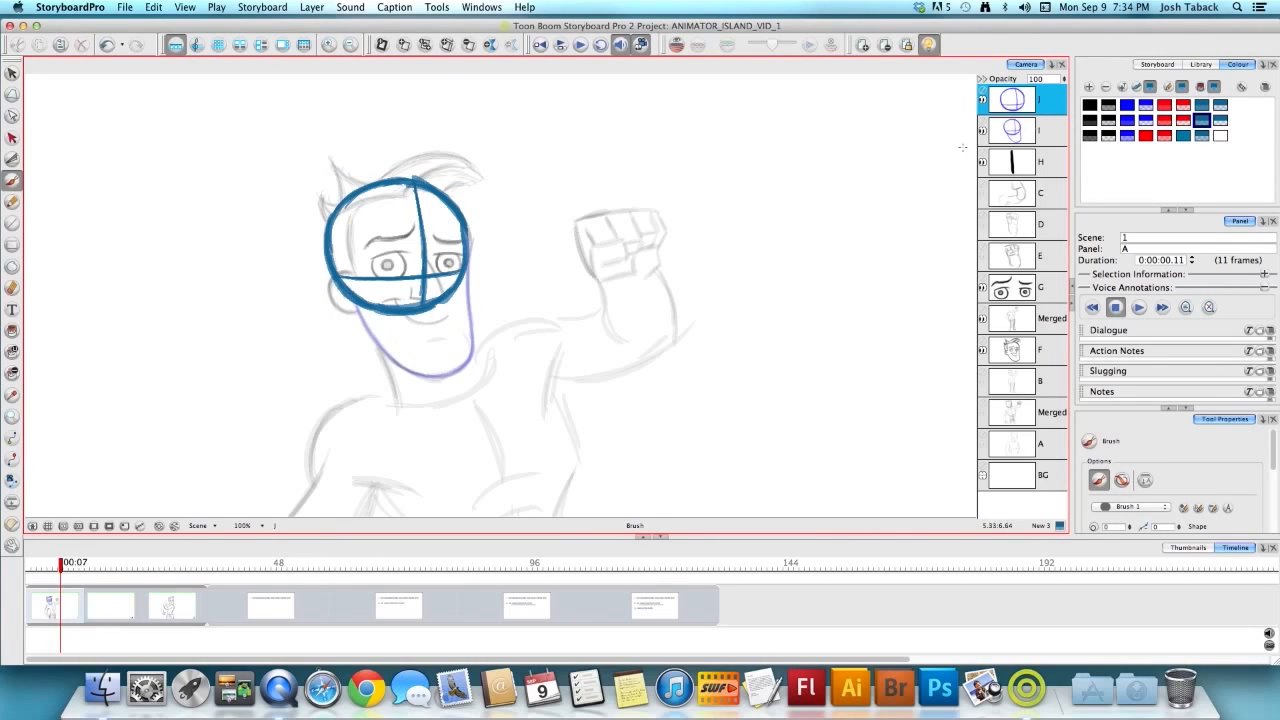
Step: Draw the blue upper curve of the chin oval on the shorthand layer and check it against the original head drawing
{"action": "left_click", "coordinate": [1046, 135]}
{"action": "key", "text": "super+z"}
{"action": "key", "text": "super+z"}
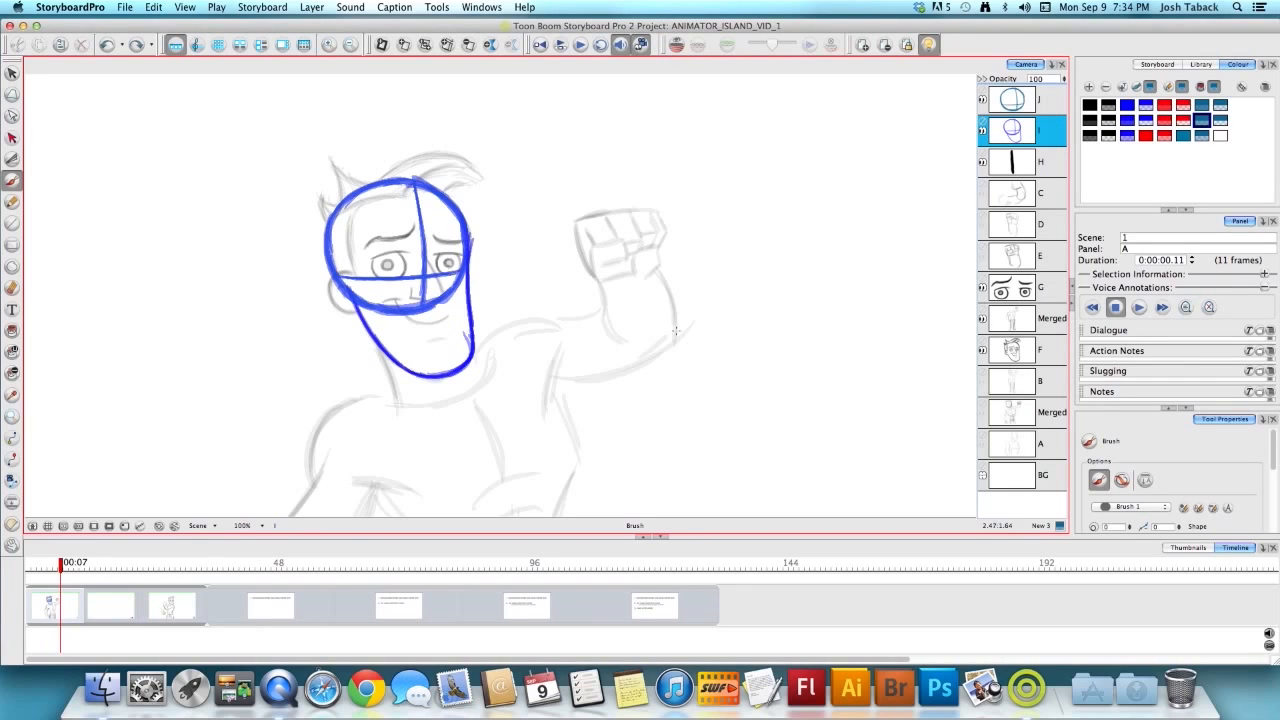
{"action": "left_click", "coordinate": [1127, 135]}
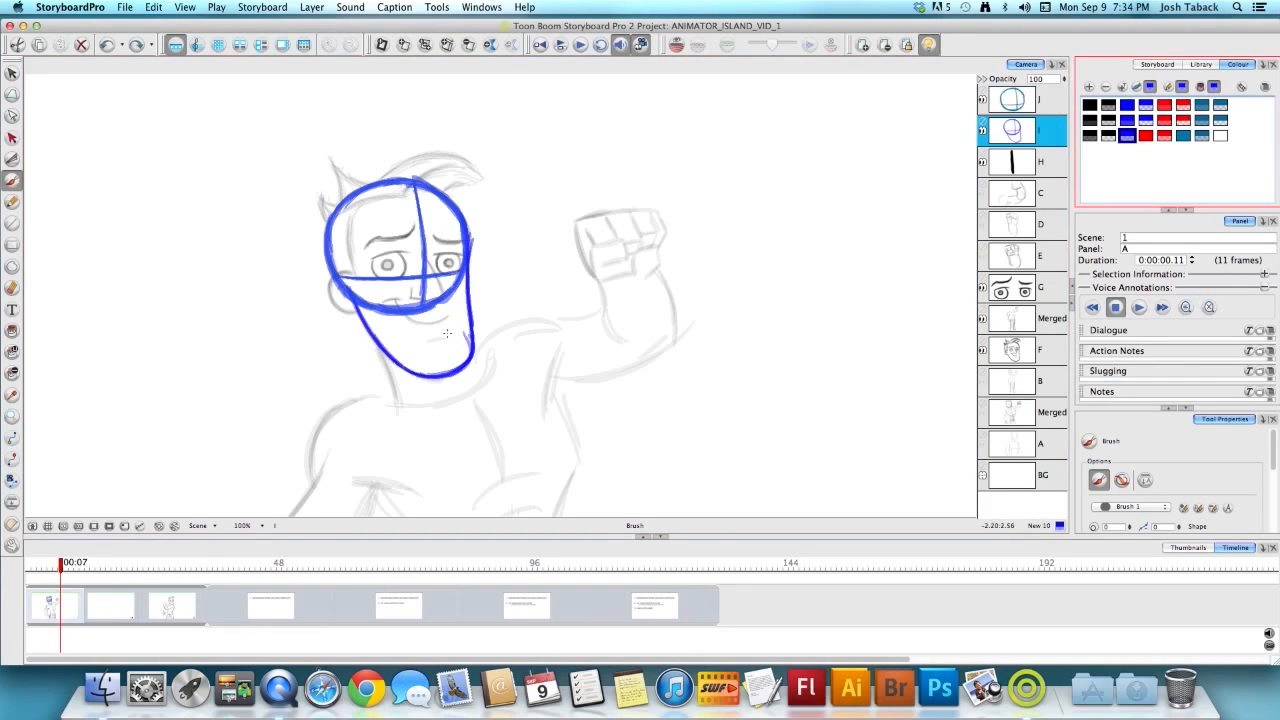
{"action": "left_click_drag", "start_coordinate": [402, 356], "coordinate": [443, 338]}
{"action": "mouse_move", "coordinate": [428, 341]}
{"action": "left_mouse_down"}
{"action": "mouse_move", "coordinate": [462, 343]}
{"action": "mouse_move", "coordinate": [403, 357]}
{"action": "left_mouse_up"}
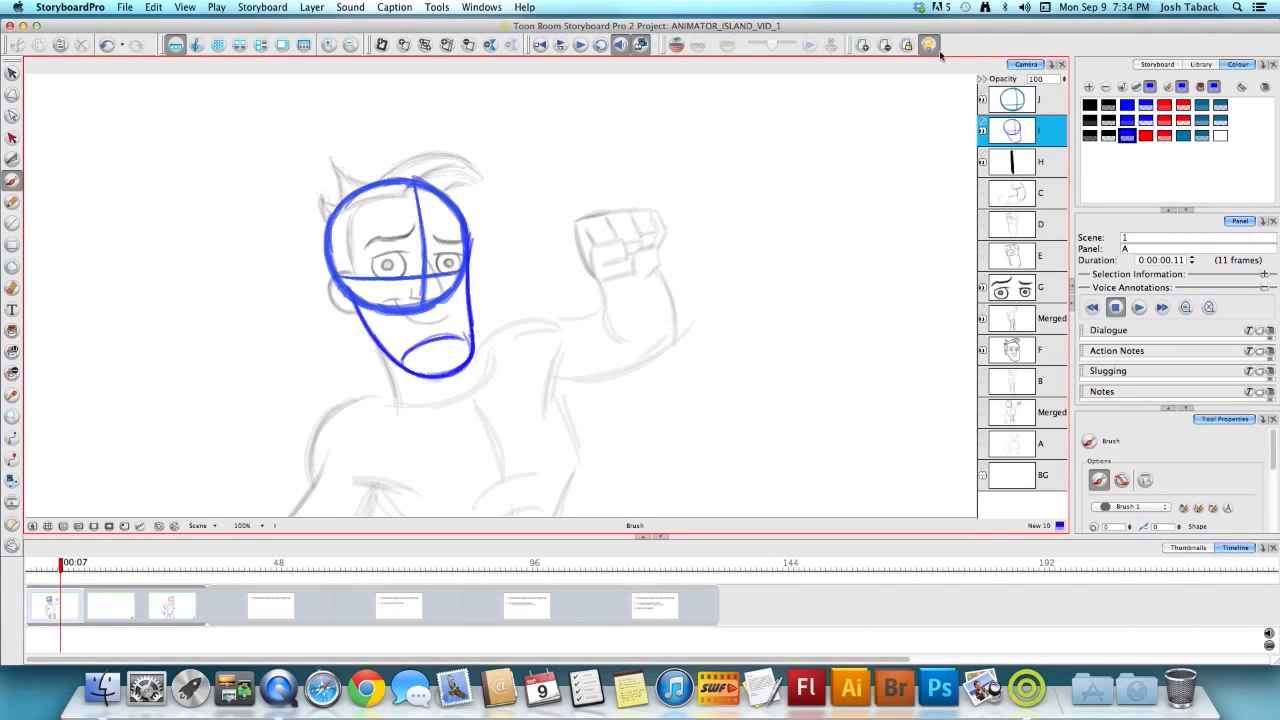
{"action": "left_click", "coordinate": [1040, 350]}
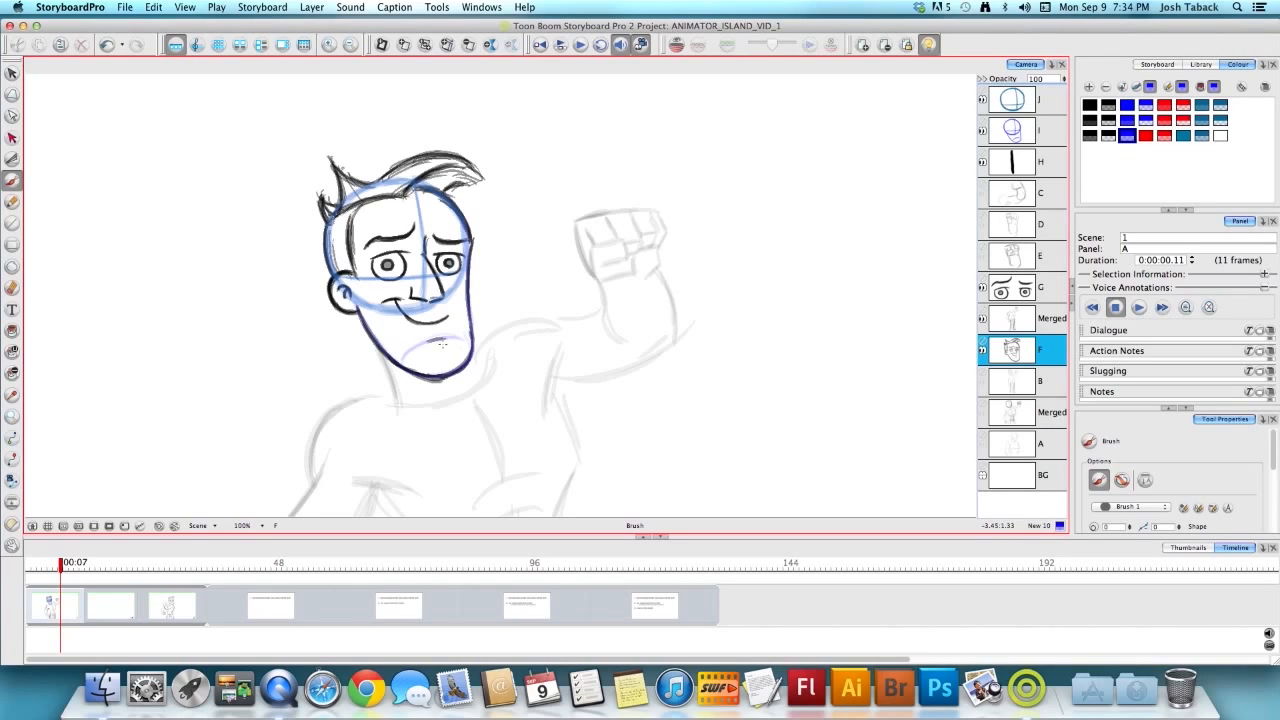
{"action": "left_click", "coordinate": [1043, 134]}
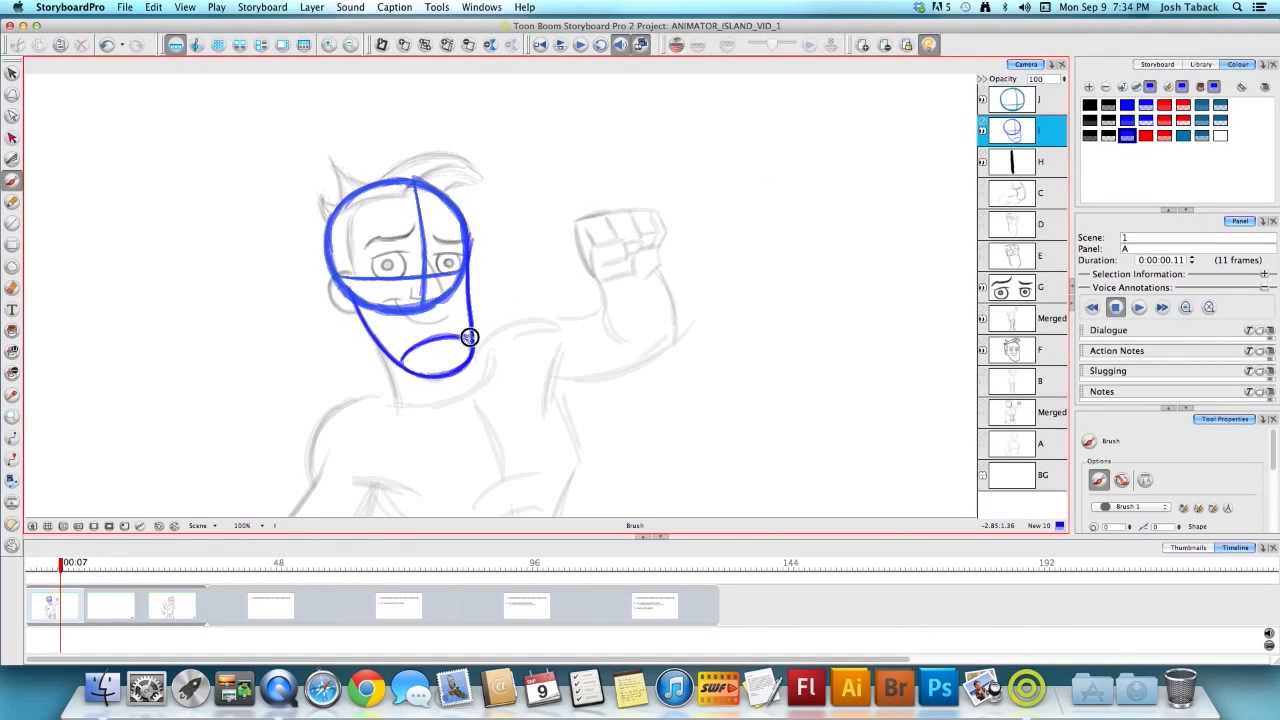
Step: Try drawing teal jaw lines from the cranium down to the chin on the top layer, deleting and undoing them
{"action": "left_click", "coordinate": [1062, 91]}
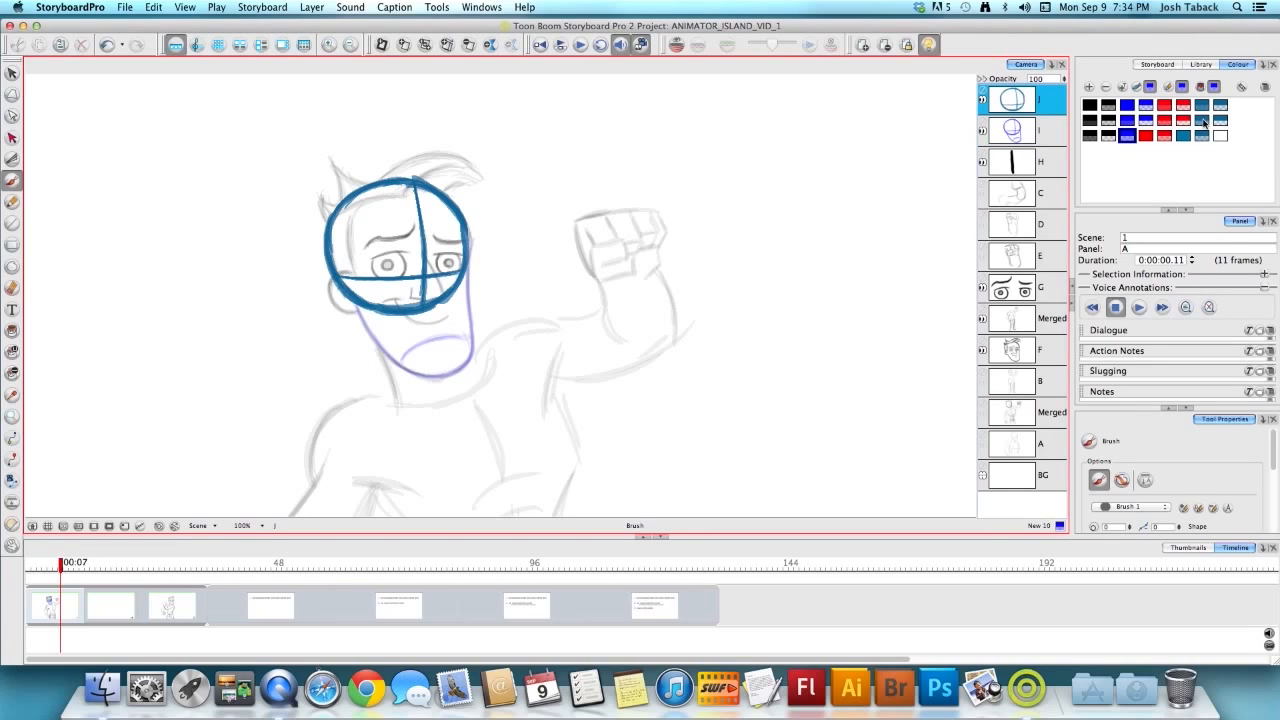
{"action": "left_click", "coordinate": [1204, 119]}
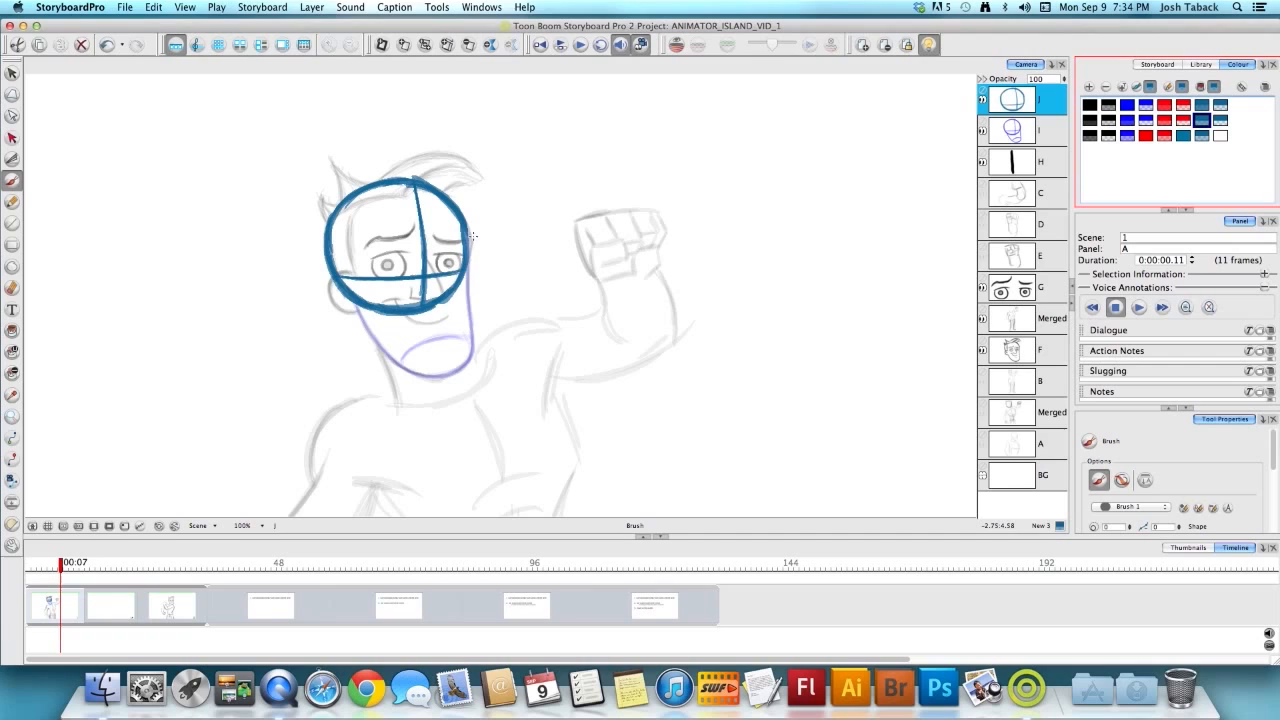
{"action": "left_click_drag", "start_coordinate": [470, 244], "coordinate": [480, 364]}
{"action": "mouse_move", "coordinate": [350, 294]}
{"action": "left_mouse_down"}
{"action": "mouse_move", "coordinate": [426, 376]}
{"action": "mouse_move", "coordinate": [406, 369]}
{"action": "left_mouse_up"}
{"action": "key", "text": "alt+s"}
{"action": "left_click_drag", "start_coordinate": [518, 226], "coordinate": [237, 434]}
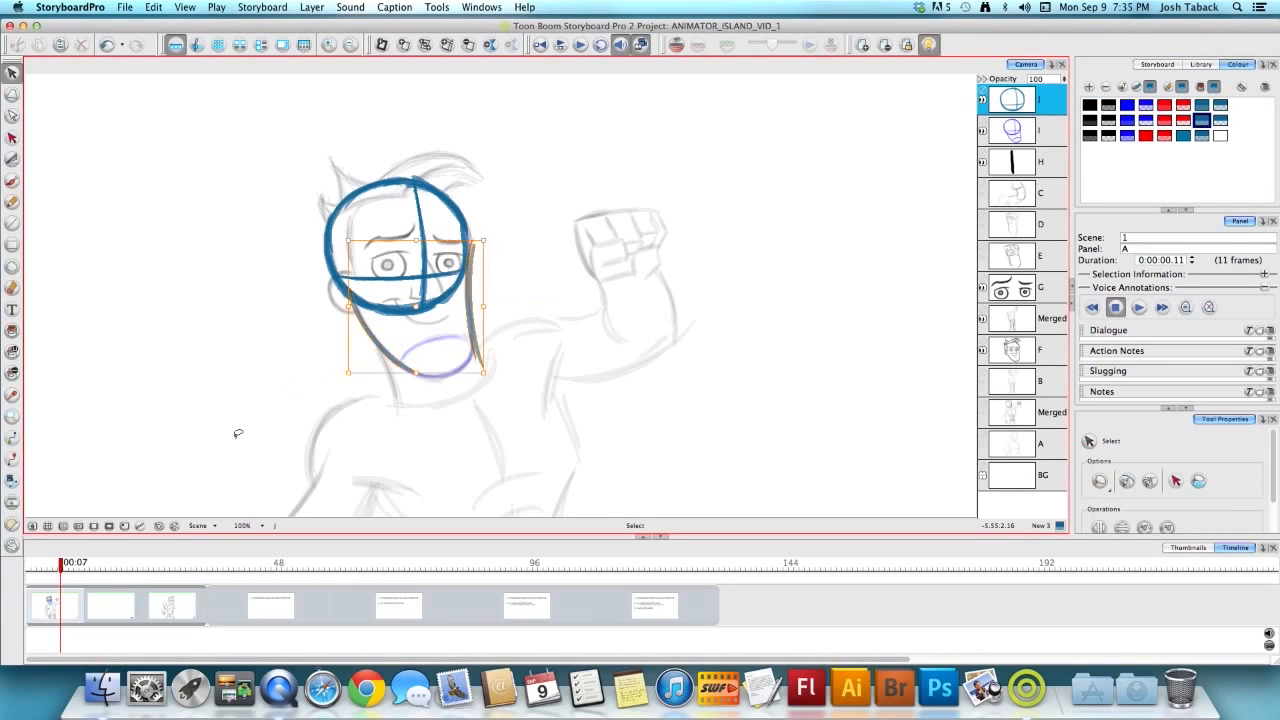
{"action": "key", "text": "Delete"}
{"action": "key", "text": "alt+b"}
{"action": "left_click_drag", "start_coordinate": [351, 298], "coordinate": [397, 367]}
{"action": "key", "text": "super+z"}
{"action": "key", "text": "super+z"}
{"action": "key", "text": "super+z"}
Step: Draw straight jaw lines down both sides of the face on the top layer using the bottom-row teal swatch
{"action": "left_click", "coordinate": [1203, 136]}
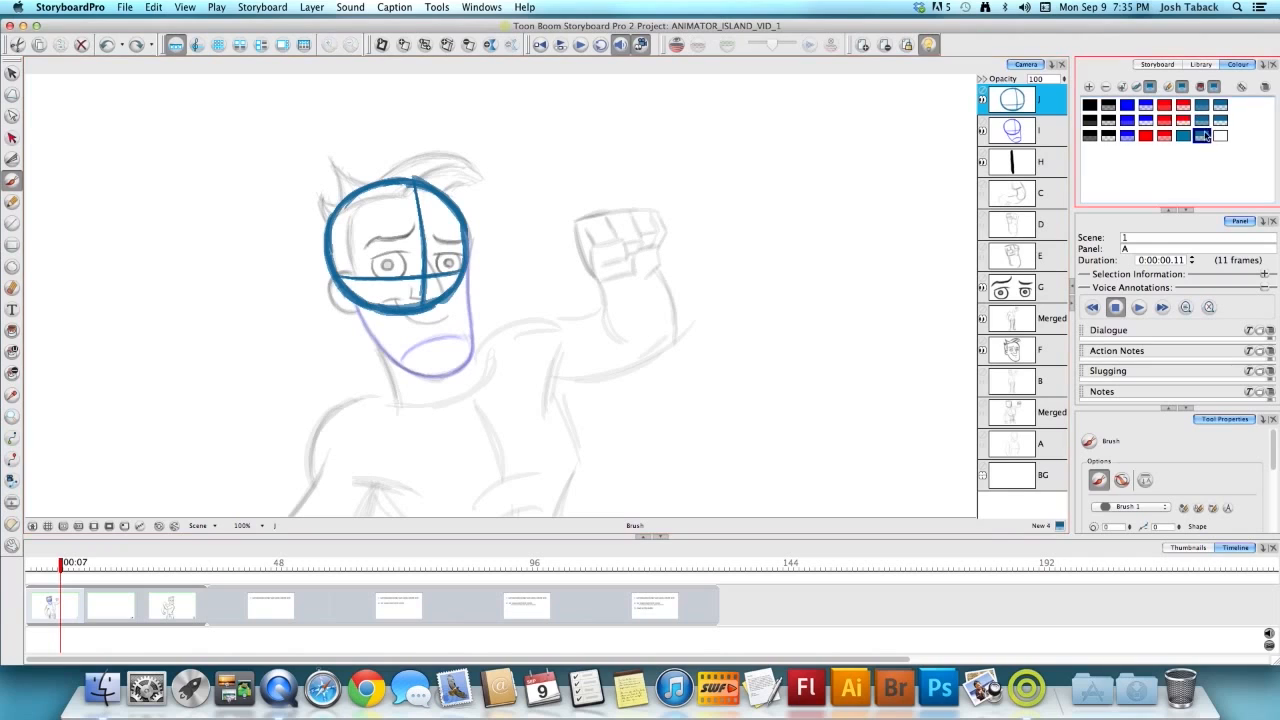
{"action": "left_click_drag", "start_coordinate": [350, 298], "coordinate": [398, 370]}
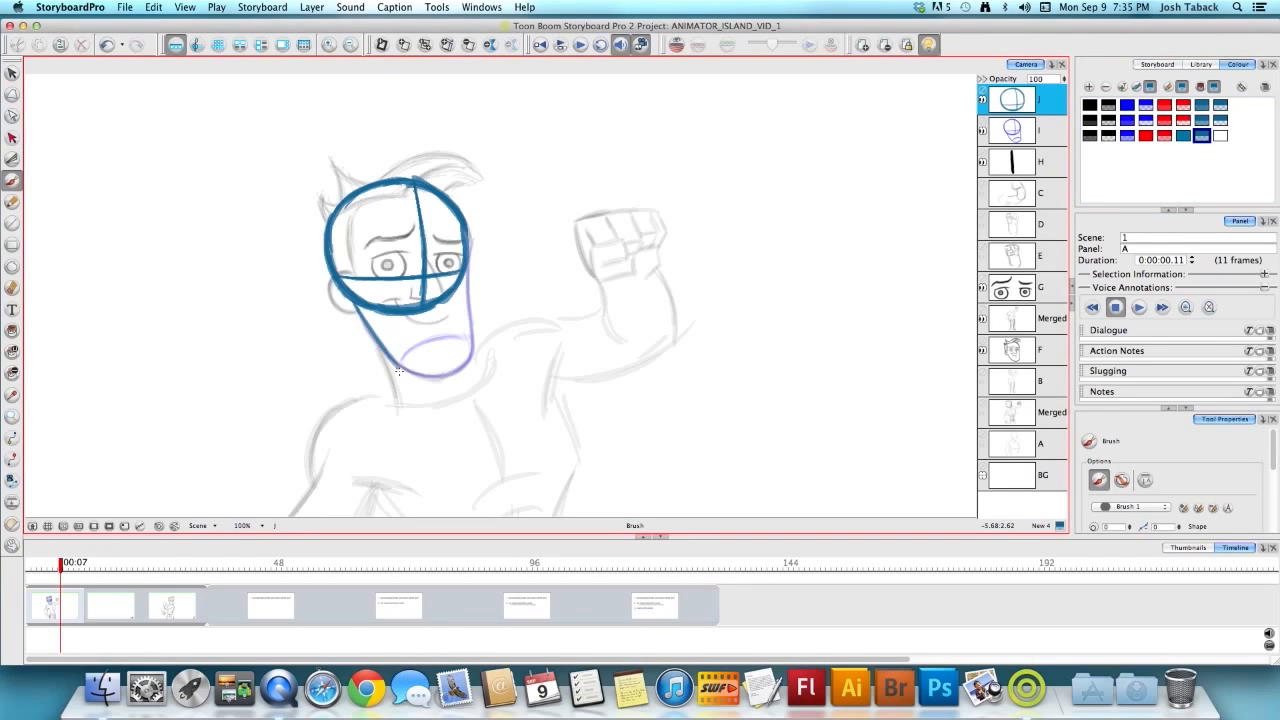
{"action": "left_click_drag", "start_coordinate": [468, 262], "coordinate": [472, 353]}
Step: Recolour the cranium, guide lines and jaw lines on the top layer red
{"action": "key", "text": "alt+s"}
{"action": "mouse_move", "coordinate": [557, 385]}
{"action": "left_mouse_down"}
{"action": "mouse_move", "coordinate": [343, 125]}
{"action": "mouse_move", "coordinate": [360, 118]}
{"action": "left_mouse_up"}
{"action": "left_click", "coordinate": [1164, 135]}
{"action": "left_click", "coordinate": [914, 225]}
Step: Retrace the rear jaw line in red and close the chin with a straight red line between both jaw ends
{"action": "key", "text": "alt+b"}
{"action": "left_click_drag", "start_coordinate": [352, 298], "coordinate": [397, 366]}
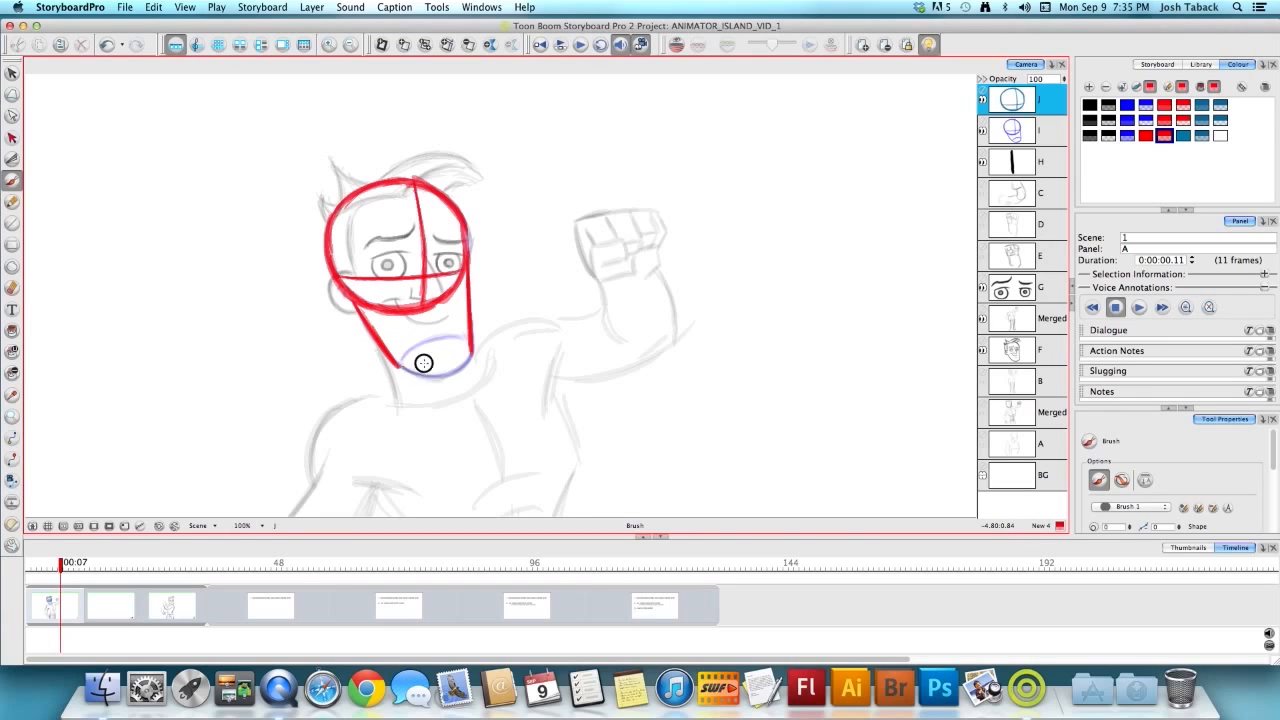
{"action": "left_click_drag", "start_coordinate": [474, 354], "coordinate": [403, 366]}
{"action": "left_click_drag", "start_coordinate": [393, 367], "coordinate": [474, 353]}
Step: Duplicate the complete red head shape on the same layer and place the copy over the raised fist
{"action": "key", "text": "alt+s"}
{"action": "left_click_drag", "start_coordinate": [471, 140], "coordinate": [480, 120]}
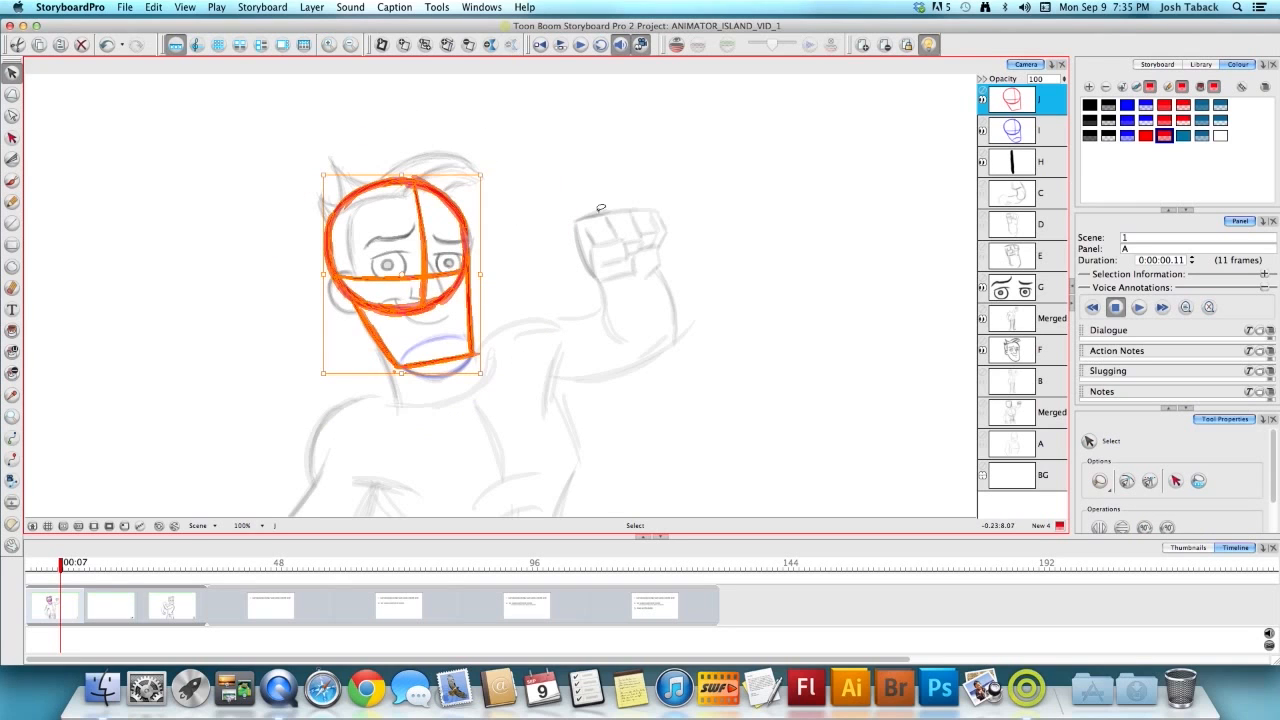
{"action": "key", "text": "super+c"}
{"action": "key", "text": "super+v"}
{"action": "mouse_move", "coordinate": [463, 277]}
{"action": "left_mouse_down"}
{"action": "mouse_move", "coordinate": [594, 246]}
{"action": "mouse_move", "coordinate": [741, 250]}
{"action": "left_mouse_up"}
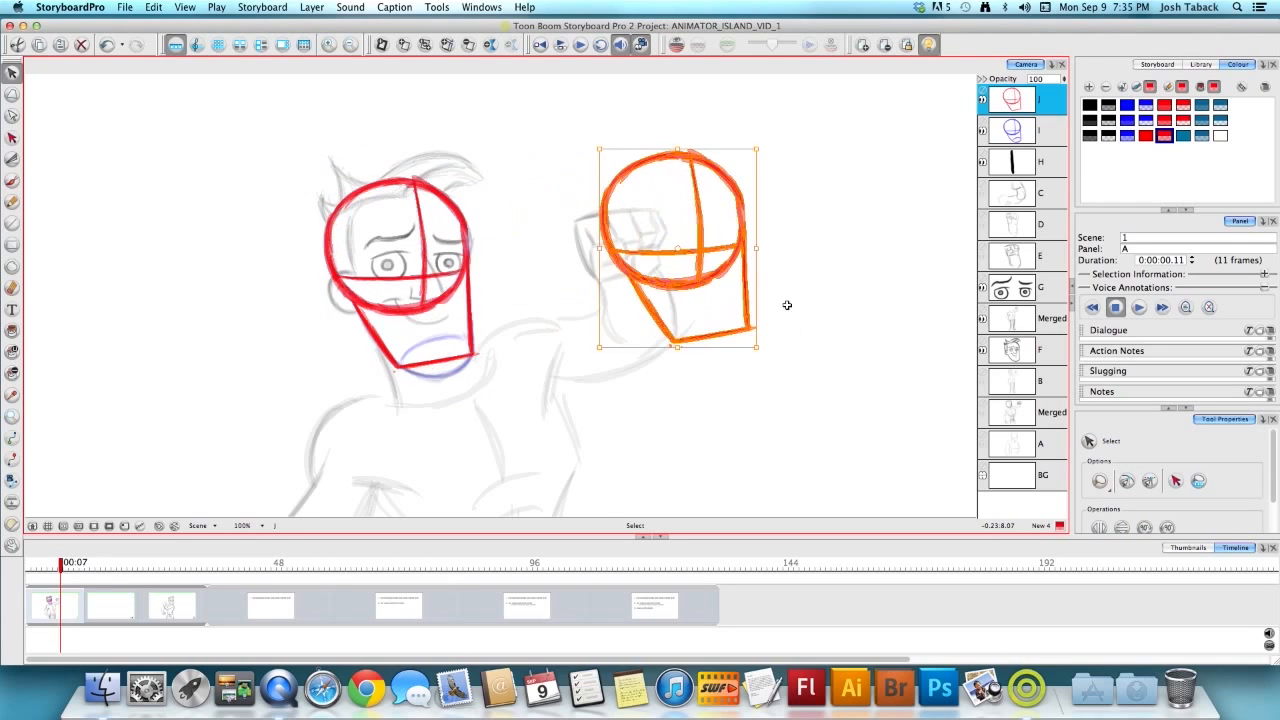
Step: Rotate the copied red head so it tilts the other way and draw a red arrow pointing at its chin corner
{"action": "mouse_move", "coordinate": [761, 355]}
{"action": "left_mouse_down"}
{"action": "mouse_move", "coordinate": [737, 380]}
{"action": "mouse_move", "coordinate": [774, 394]}
{"action": "mouse_move", "coordinate": [800, 340]}
{"action": "left_mouse_up"}
{"action": "key", "text": "alt+b"}
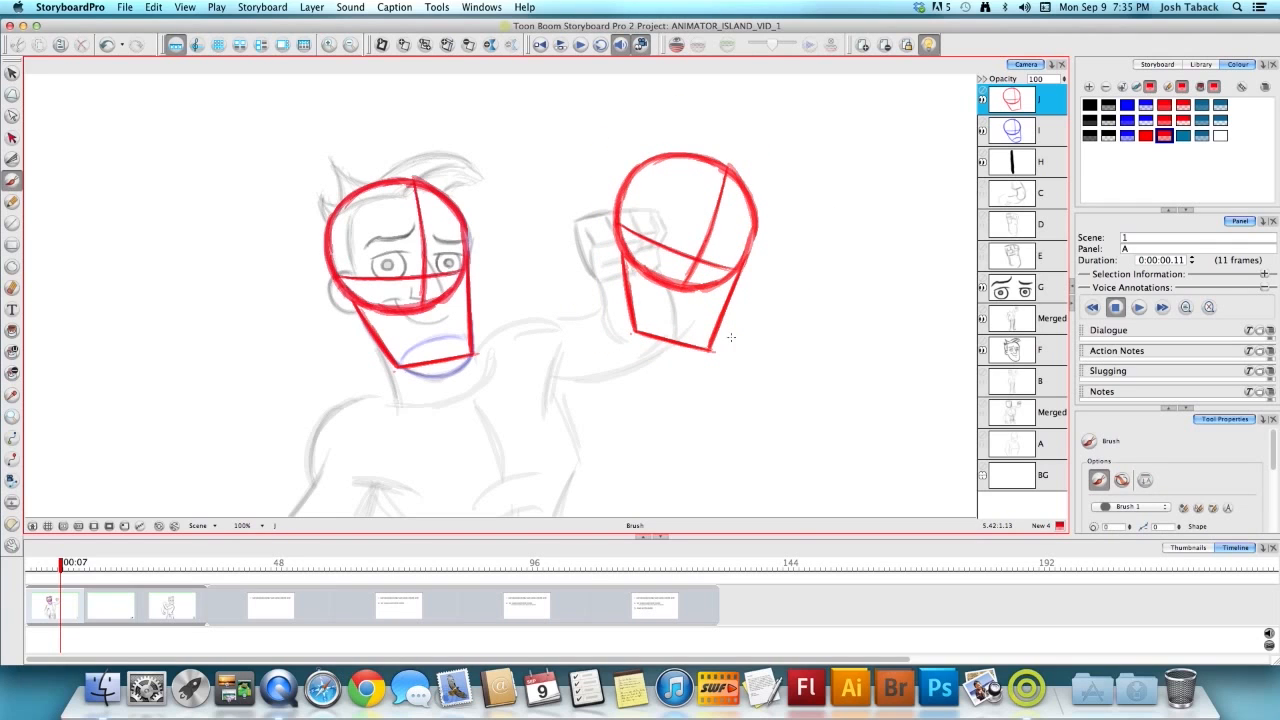
{"action": "left_click_drag", "start_coordinate": [730, 351], "coordinate": [872, 380]}
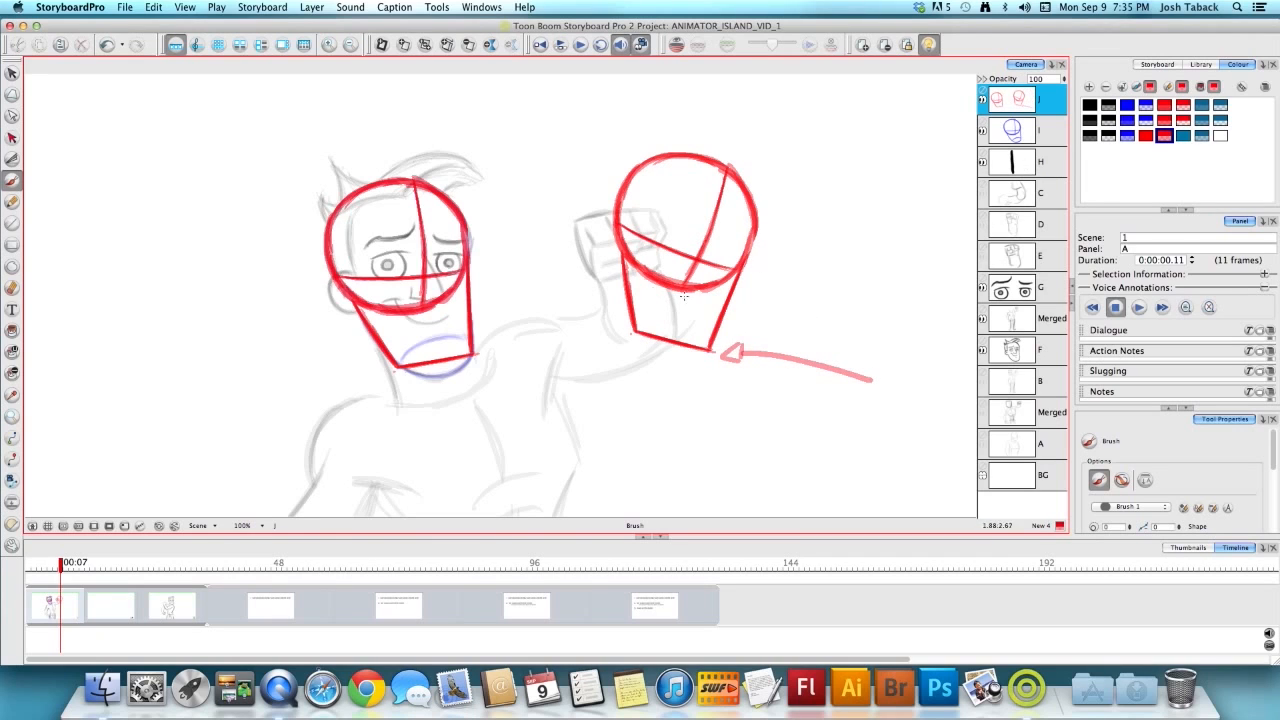
Step: Sketch a blue ellipse around the straight chin line of the tilted red head copy
{"action": "left_click", "coordinate": [1146, 104]}
{"action": "mouse_move", "coordinate": [636, 323]}
{"action": "left_mouse_down"}
{"action": "mouse_move", "coordinate": [697, 327]}
{"action": "mouse_move", "coordinate": [644, 329]}
{"action": "mouse_move", "coordinate": [704, 335]}
{"action": "mouse_move", "coordinate": [643, 327]}
{"action": "mouse_move", "coordinate": [710, 343]}
{"action": "mouse_move", "coordinate": [639, 327]}
{"action": "mouse_move", "coordinate": [642, 345]}
{"action": "mouse_move", "coordinate": [639, 335]}
{"action": "mouse_move", "coordinate": [658, 346]}
{"action": "mouse_move", "coordinate": [636, 325]}
{"action": "mouse_move", "coordinate": [708, 347]}
{"action": "left_mouse_up"}
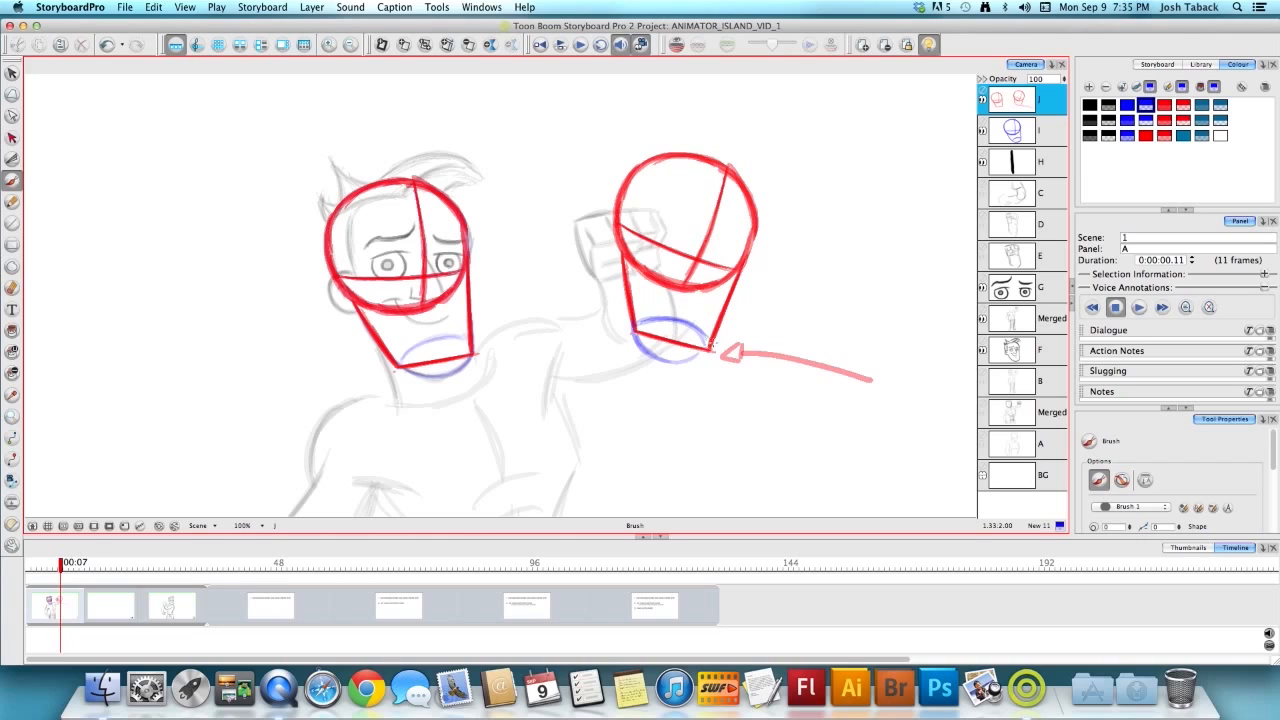
{"action": "mouse_move", "coordinate": [634, 332]}
{"action": "left_mouse_down"}
{"action": "mouse_move", "coordinate": [689, 362]}
{"action": "mouse_move", "coordinate": [706, 352]}
{"action": "mouse_move", "coordinate": [700, 330]}
{"action": "mouse_move", "coordinate": [709, 343]}
{"action": "mouse_move", "coordinate": [682, 362]}
{"action": "mouse_move", "coordinate": [706, 337]}
{"action": "left_mouse_up"}
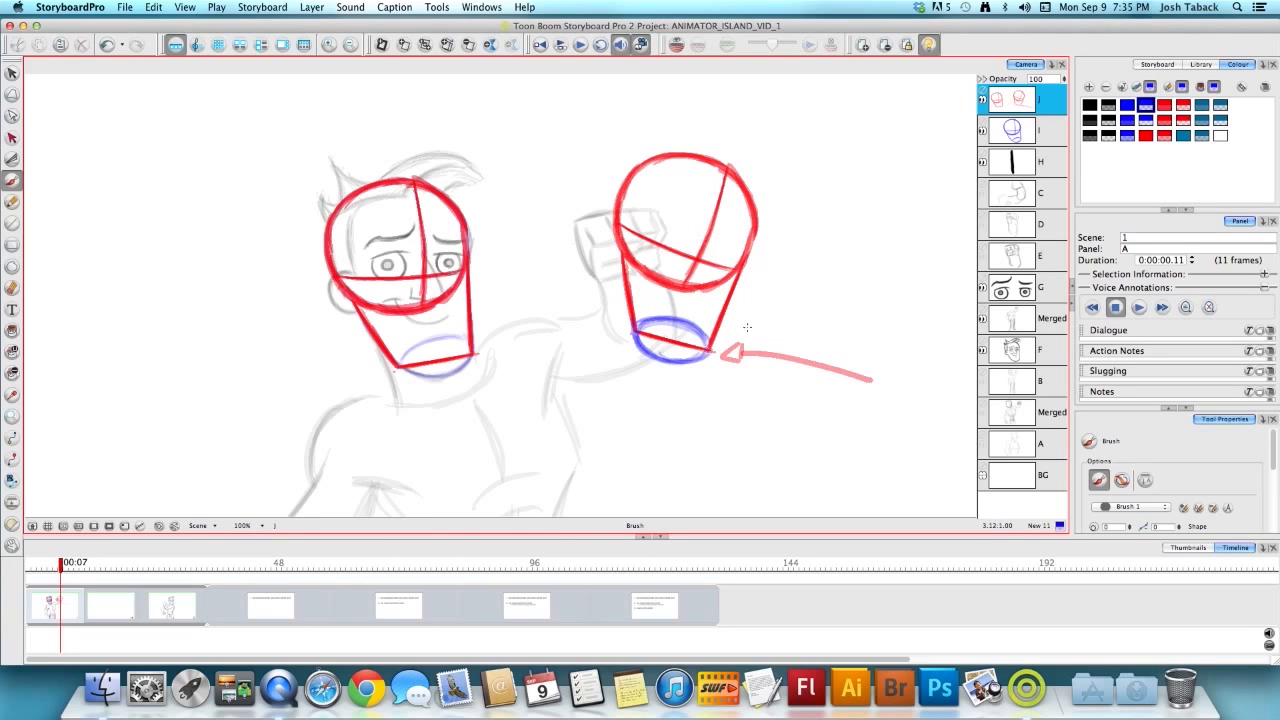
{"action": "left_click_drag", "start_coordinate": [436, 341], "coordinate": [442, 374]}
{"action": "key", "text": "super+z"}
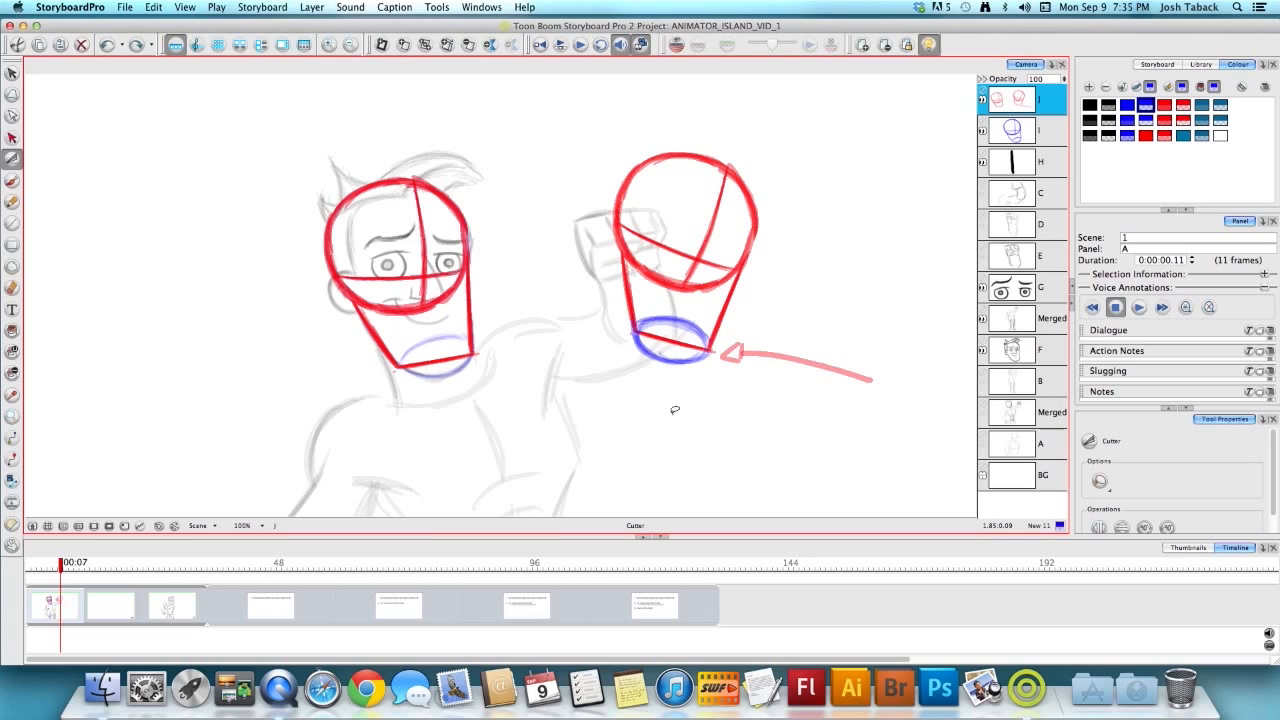
Step: Delete the blue ellipse strokes from the chin of the tilted head copy
{"action": "key", "text": "alt+s"}
{"action": "left_click", "coordinate": [668, 357]}
{"action": "key", "text": "Delete"}
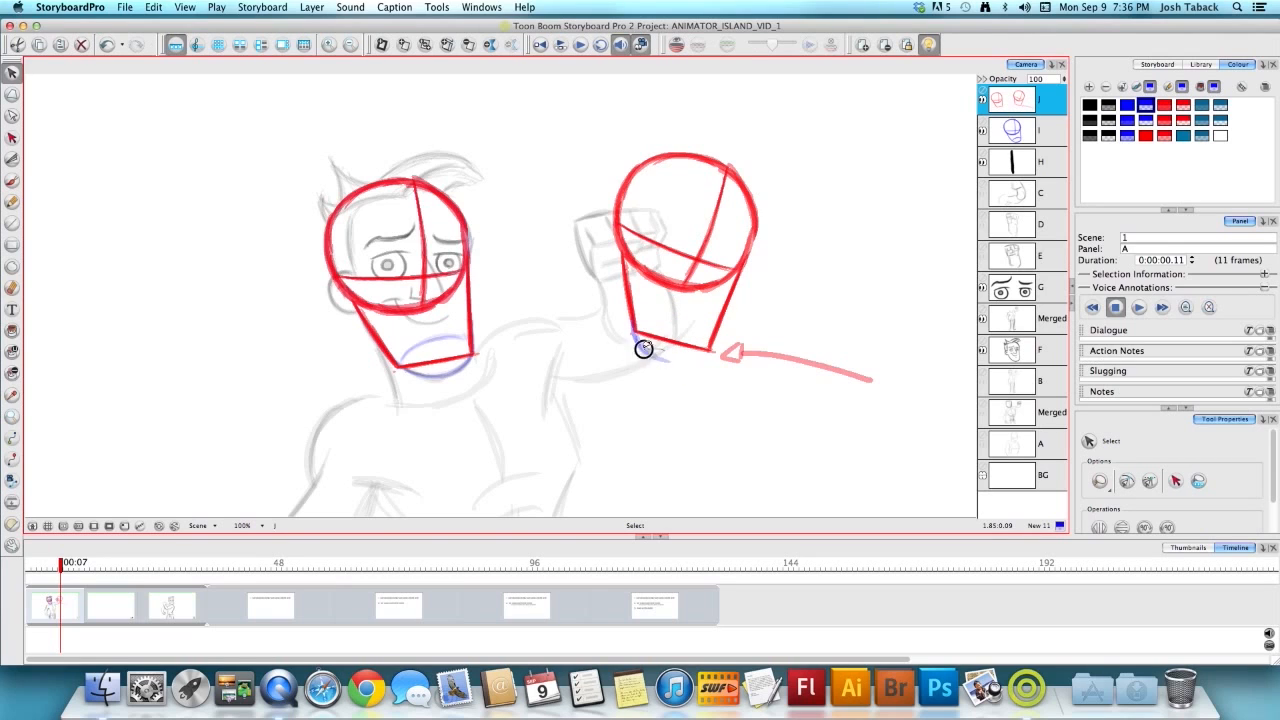
Step: Circle the original head in blue, shade below its chin line, and circle the tilted copy in red
{"action": "key", "text": "alt+b"}
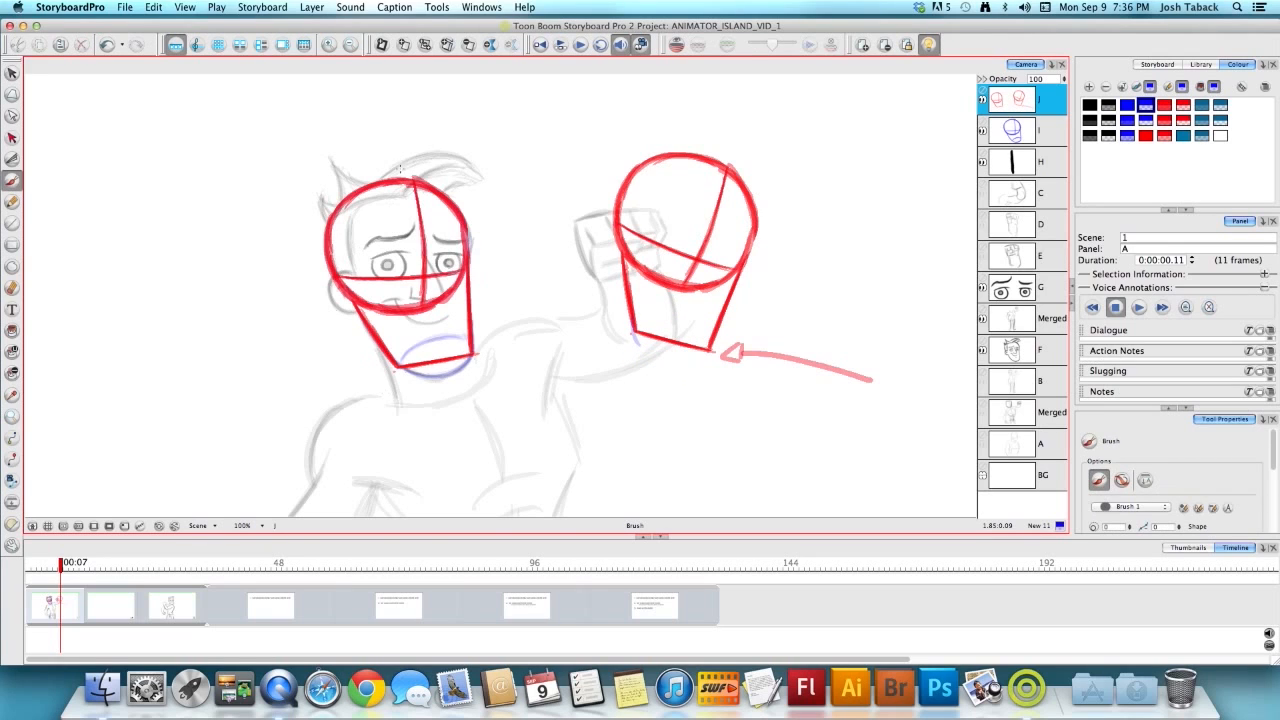
{"action": "mouse_move", "coordinate": [408, 122]}
{"action": "left_mouse_down"}
{"action": "mouse_move", "coordinate": [306, 386]}
{"action": "mouse_move", "coordinate": [310, 183]}
{"action": "left_mouse_up"}
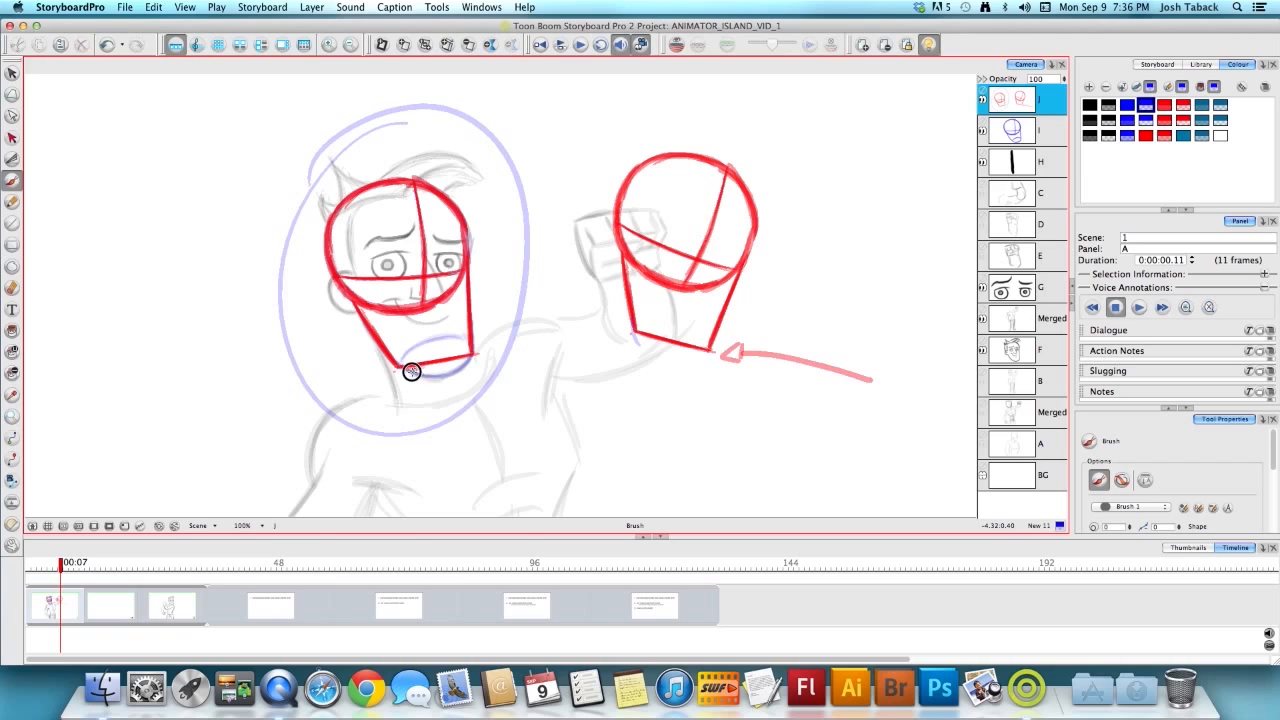
{"action": "mouse_move", "coordinate": [431, 372]}
{"action": "left_mouse_down"}
{"action": "mouse_move", "coordinate": [466, 357]}
{"action": "mouse_move", "coordinate": [443, 366]}
{"action": "left_mouse_up"}
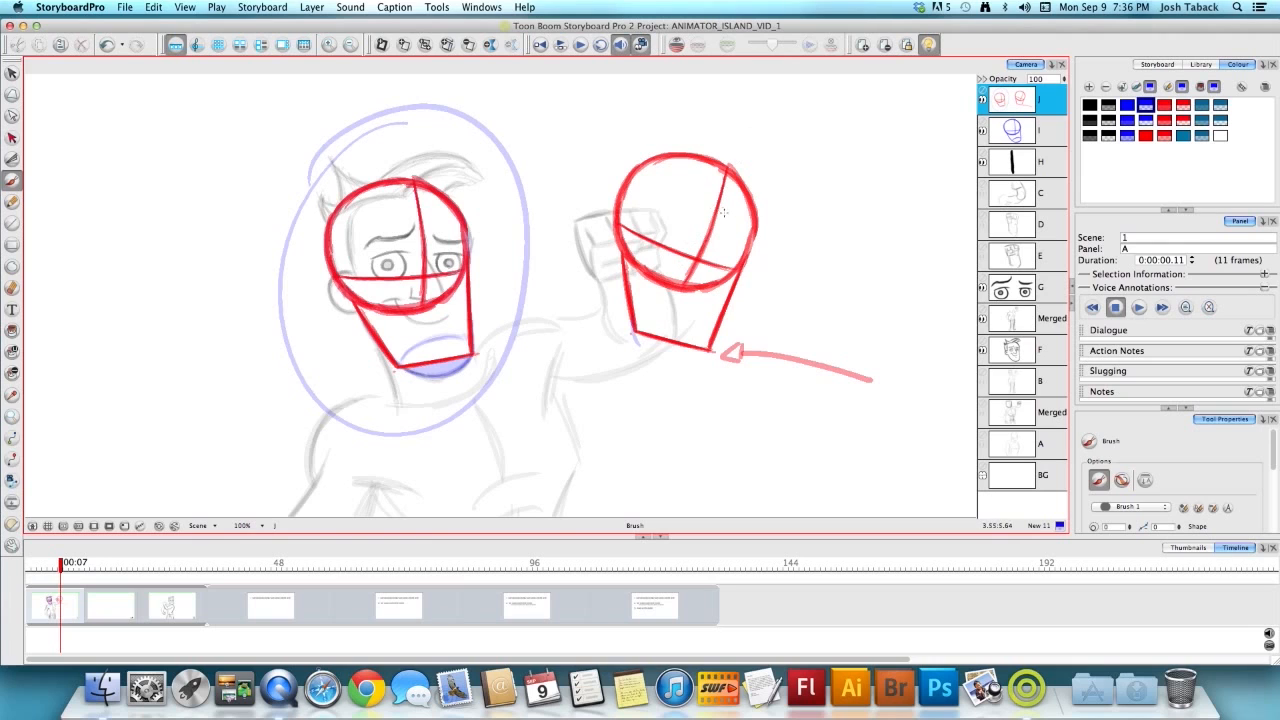
{"action": "left_click", "coordinate": [1164, 120]}
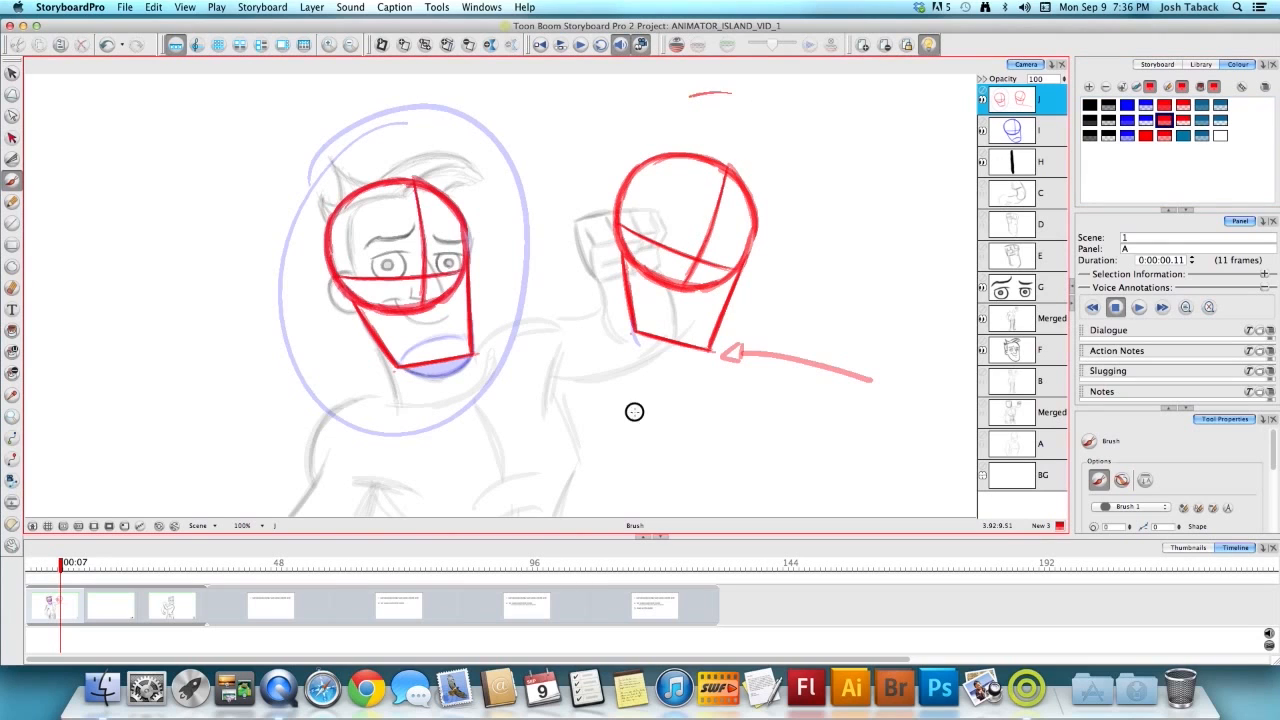
{"action": "mouse_move", "coordinate": [634, 409]}
{"action": "left_mouse_down"}
{"action": "mouse_move", "coordinate": [902, 198]}
{"action": "mouse_move", "coordinate": [640, 150]}
{"action": "left_mouse_up"}
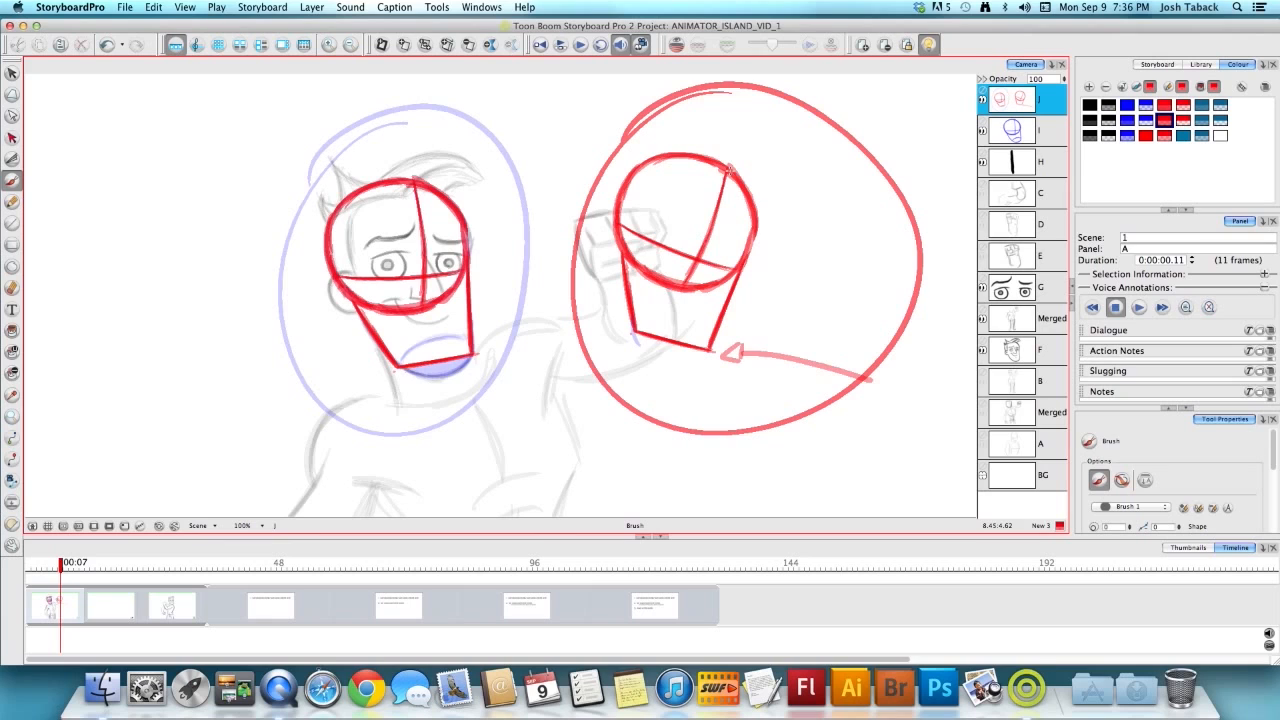
Step: Mark the rear chin corner and straight chin line of the tilted copy with blue strokes
{"action": "left_click", "coordinate": [1145, 104]}
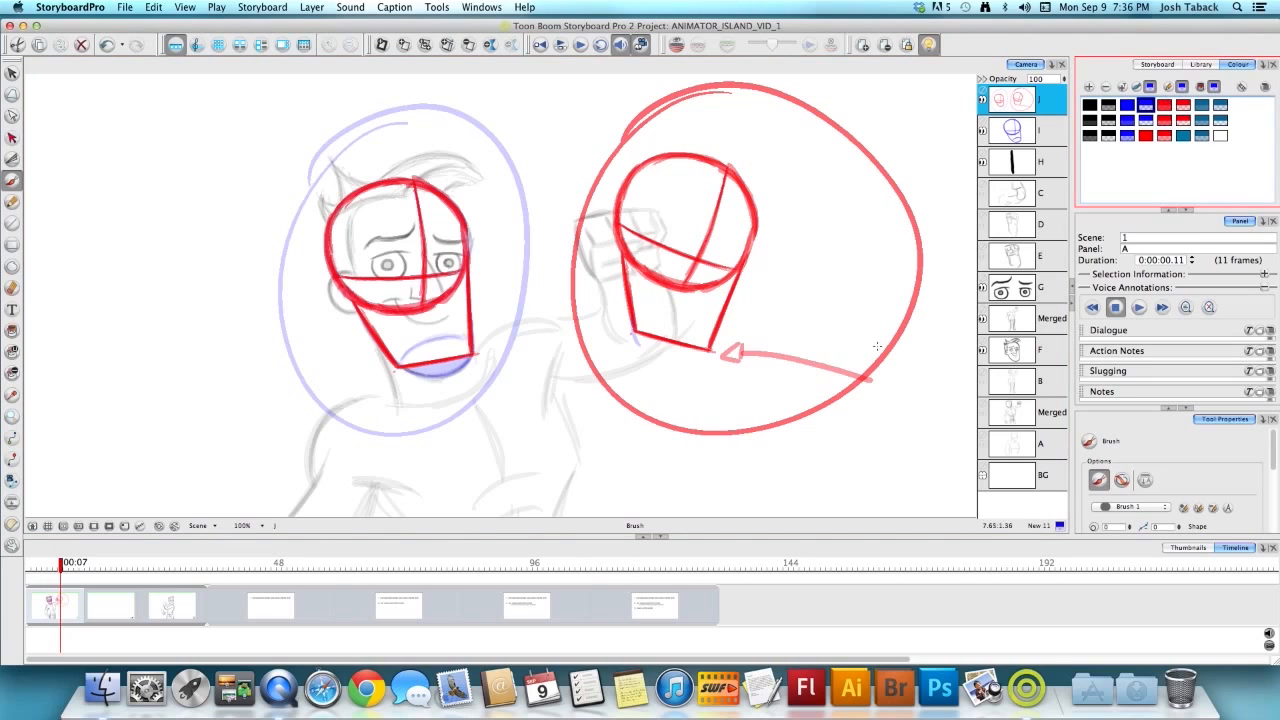
{"action": "left_click", "coordinate": [636, 338]}
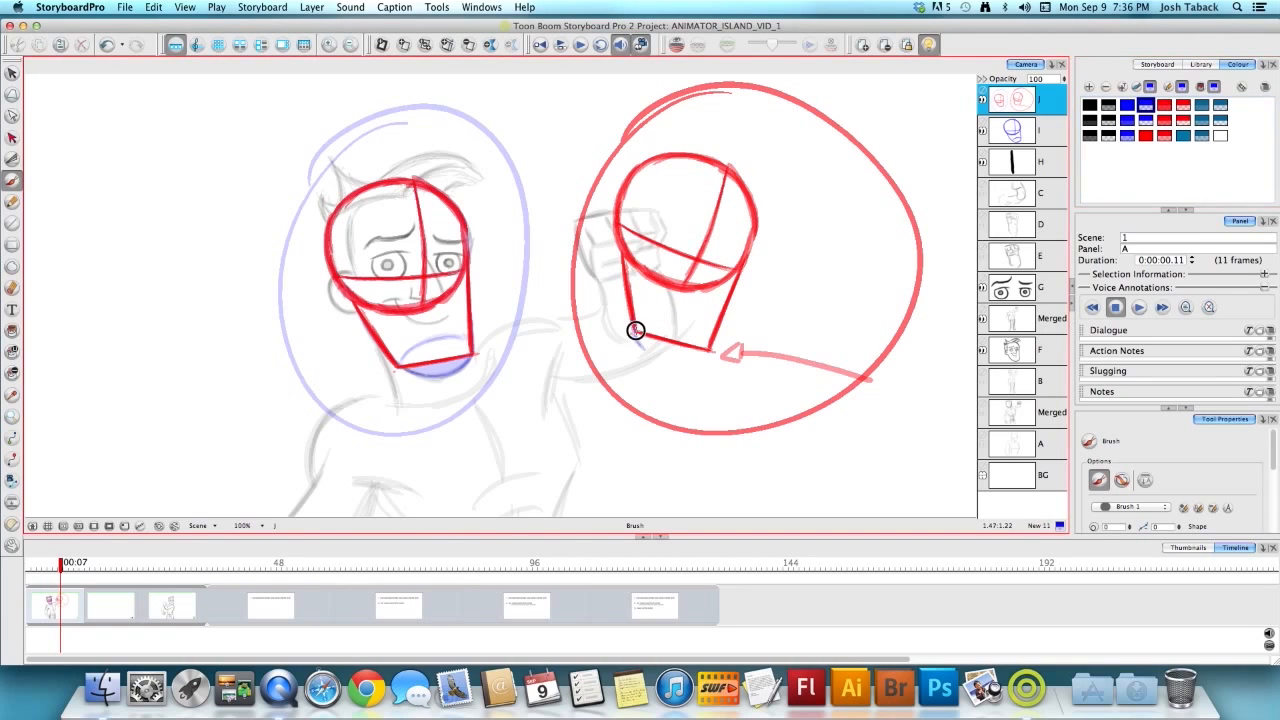
{"action": "left_click_drag", "start_coordinate": [642, 341], "coordinate": [706, 351]}
Step: Delete the tilted head copy, the arrow, both surrounding circles and the blue marks from the top layer
{"action": "key", "text": "alt+s"}
{"action": "mouse_move", "coordinate": [720, 446]}
{"action": "left_mouse_down"}
{"action": "mouse_move", "coordinate": [574, 337]}
{"action": "mouse_move", "coordinate": [837, 443]}
{"action": "left_mouse_up"}
{"action": "key", "text": "Delete"}
{"action": "left_click_drag", "start_coordinate": [583, 148], "coordinate": [586, 110]}
{"action": "key", "text": "Delete"}
{"action": "left_click", "coordinate": [443, 377]}
{"action": "key", "text": "Delete"}
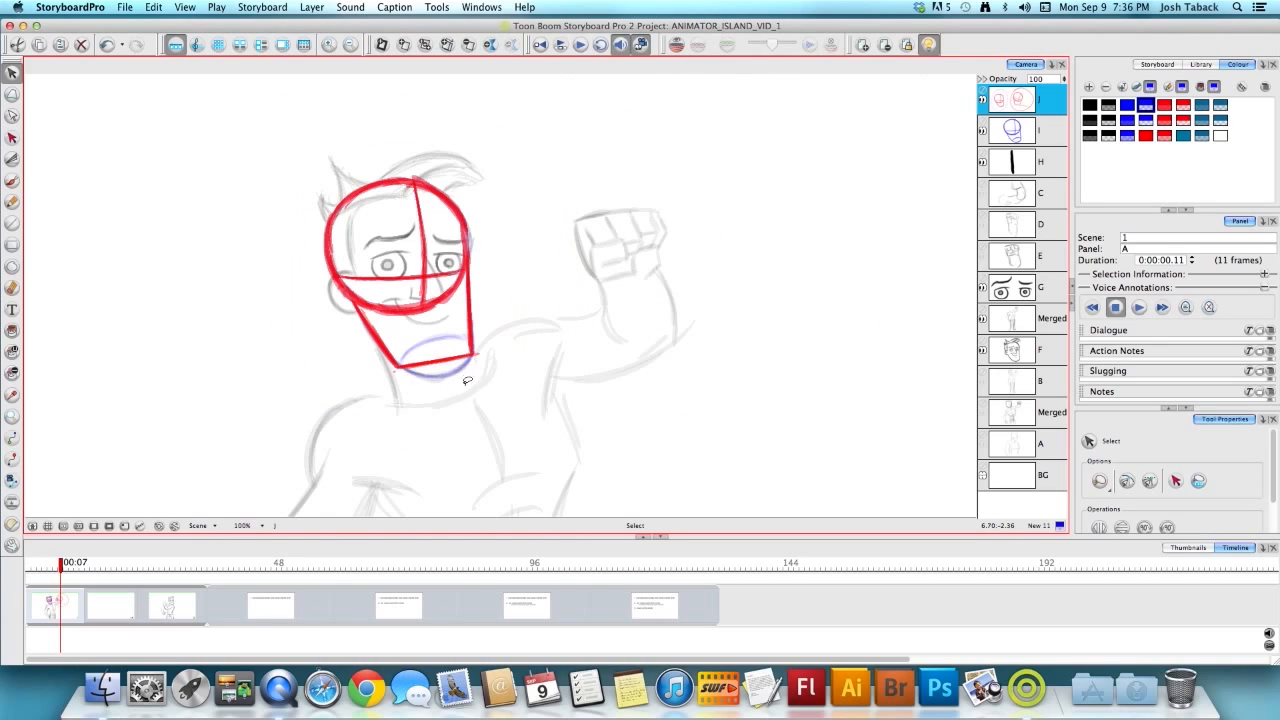
Step: Hide the red head on layer J and make the blue head layer I active
{"action": "left_click", "coordinate": [984, 99]}
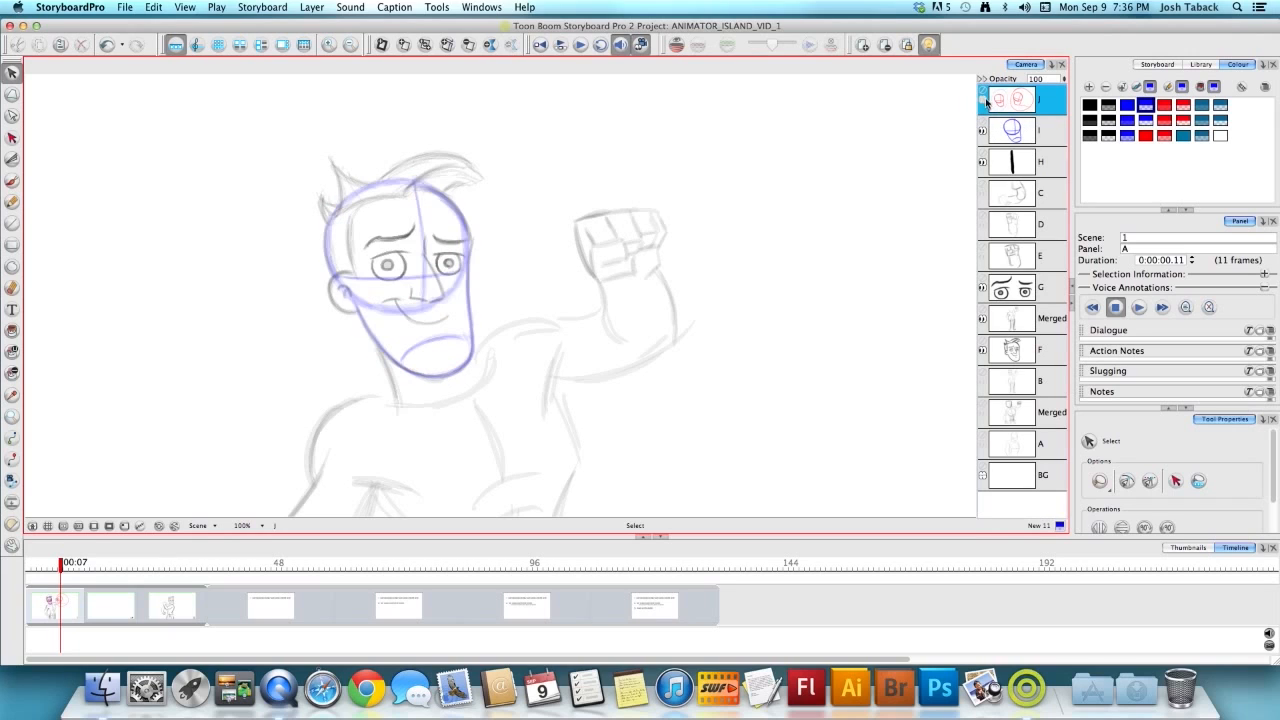
{"action": "left_click", "coordinate": [1046, 127]}
{"action": "key", "text": "alt+b"}
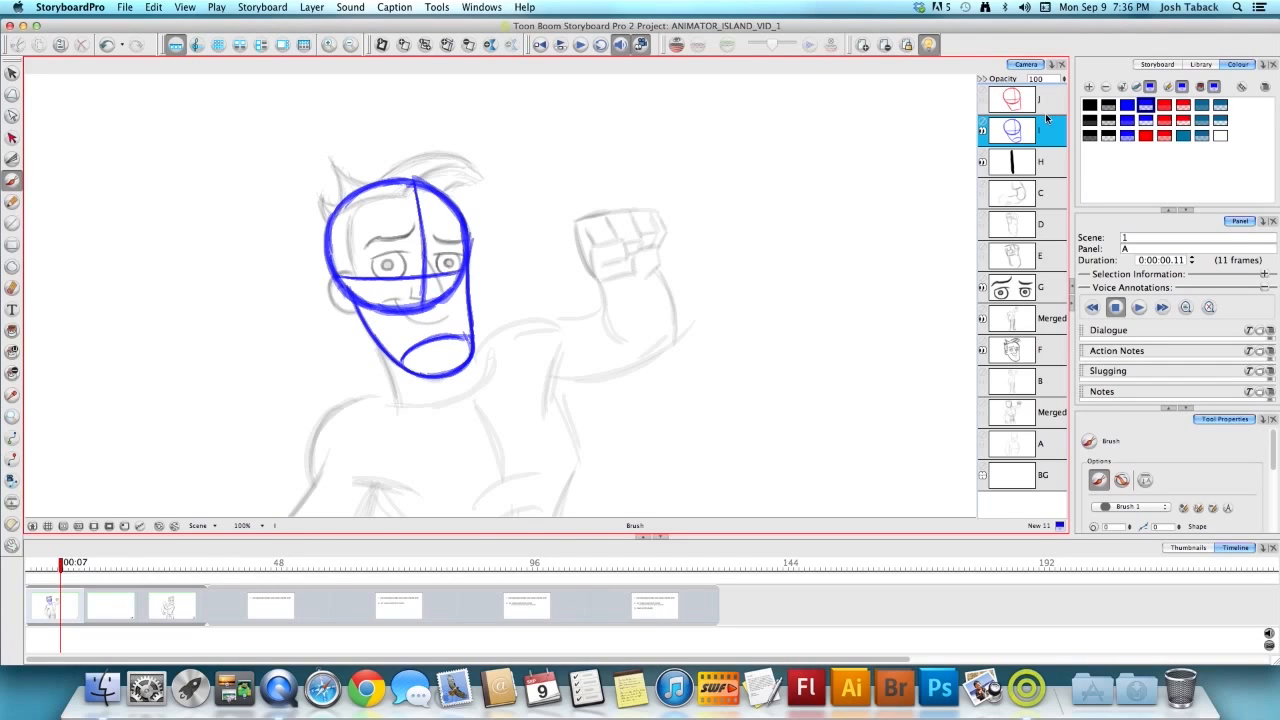
Step: Copy the blue cranium with its guide lines from layer I of panel A and paste it into panel C
{"action": "left_click", "coordinate": [178, 597]}
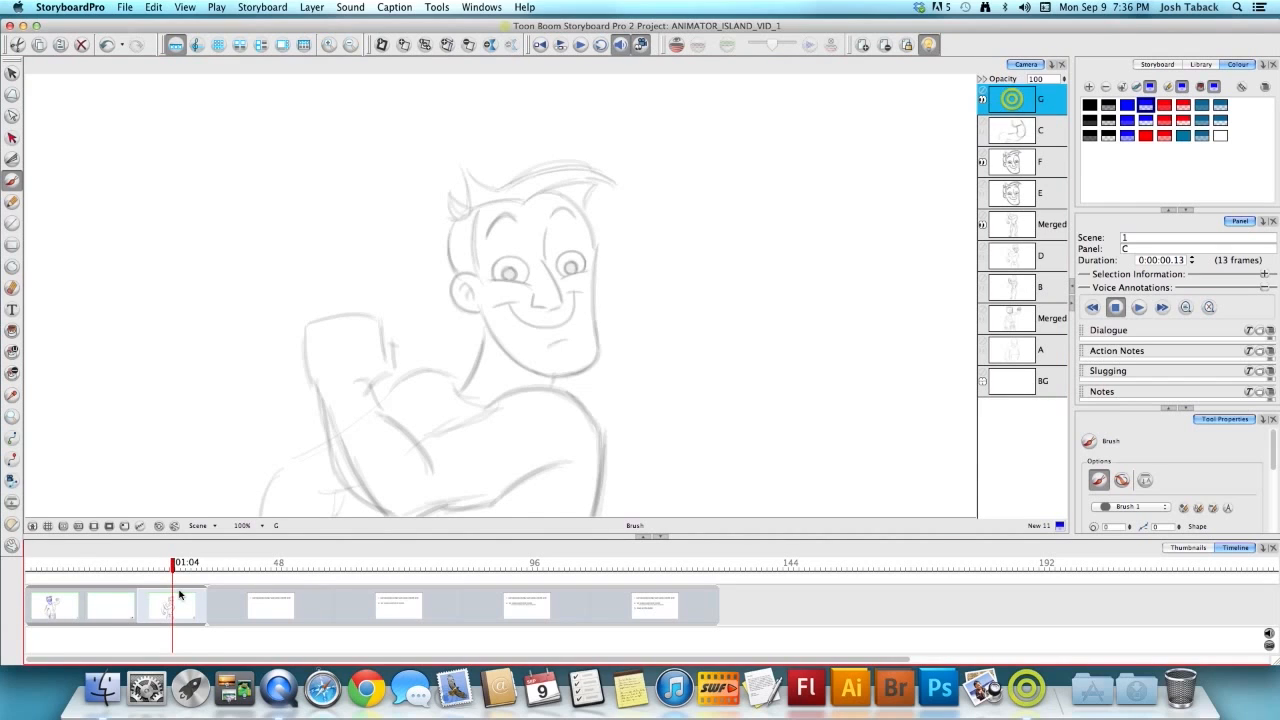
{"action": "left_click", "coordinate": [58, 605]}
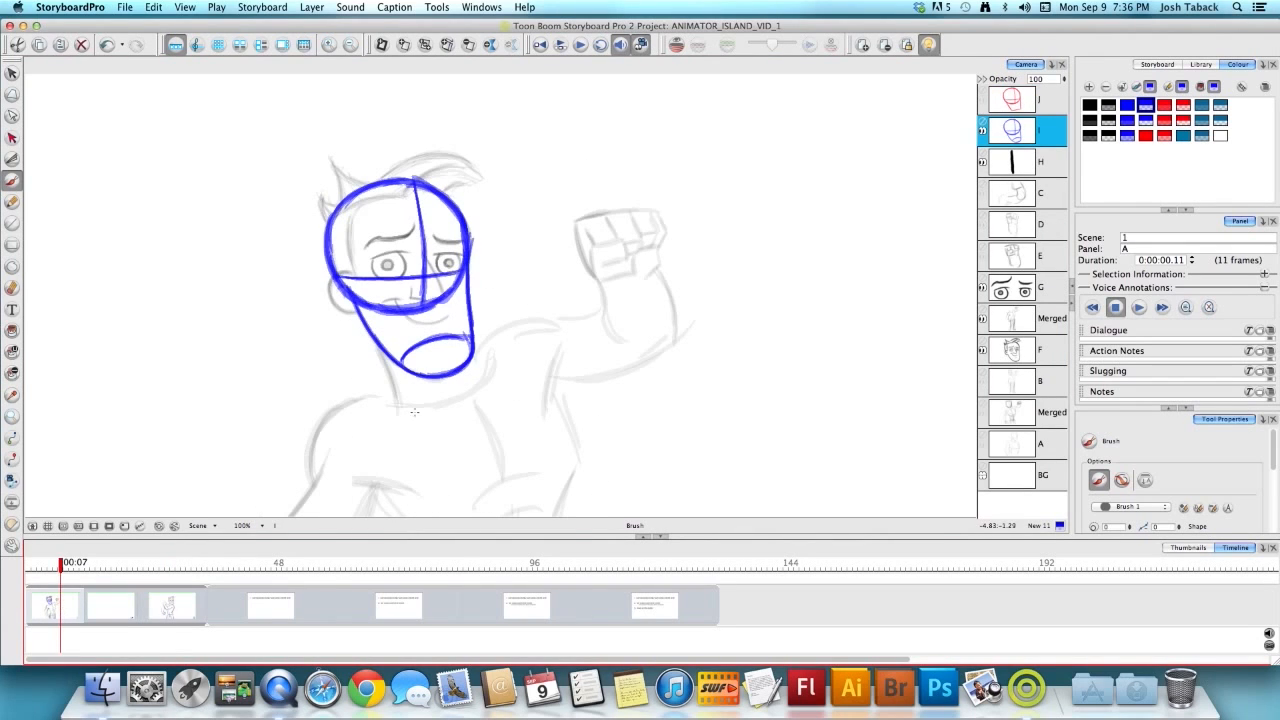
{"action": "key", "text": "alt+s"}
{"action": "mouse_move", "coordinate": [482, 174]}
{"action": "left_mouse_down"}
{"action": "mouse_move", "coordinate": [431, 227]}
{"action": "mouse_move", "coordinate": [444, 334]}
{"action": "mouse_move", "coordinate": [351, 272]}
{"action": "mouse_move", "coordinate": [300, 222]}
{"action": "left_mouse_up"}
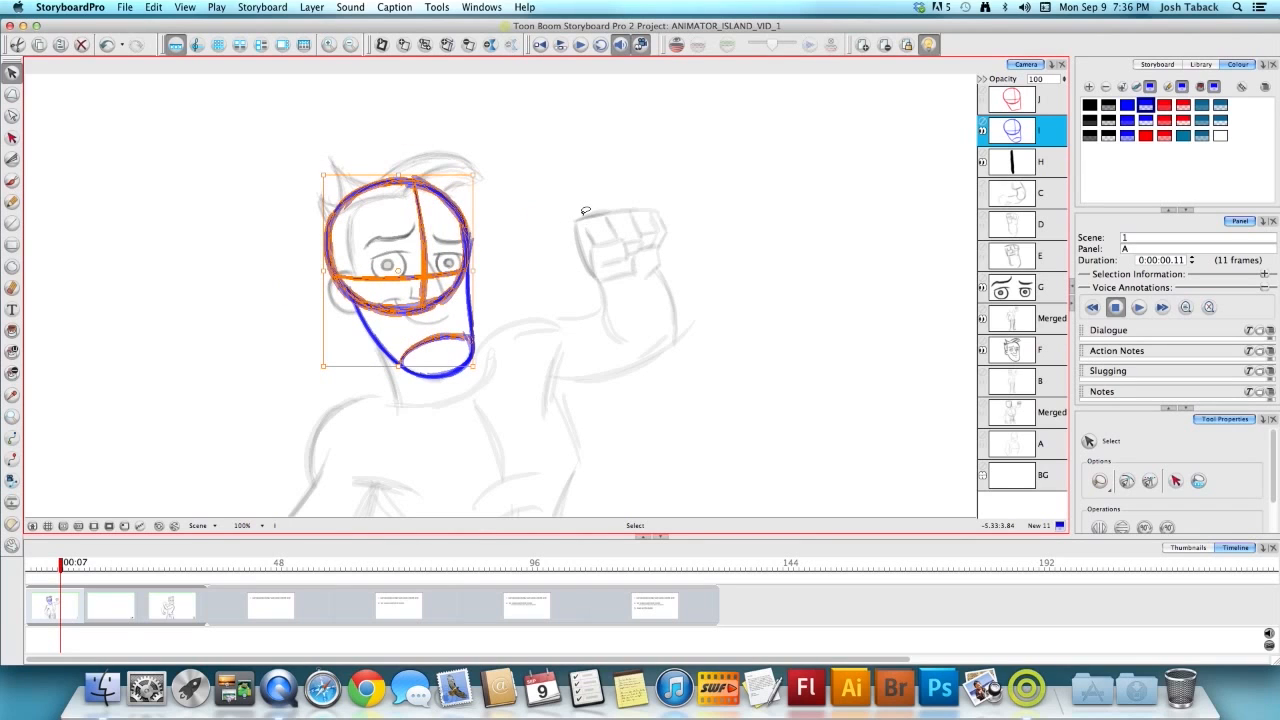
{"action": "left_click", "coordinate": [170, 607]}
{"action": "key", "text": "ctrl+v"}
Step: Delete the stray chin curve from the pasted drawing and move the blue cranium over the character's head in panel C
{"action": "mouse_move", "coordinate": [532, 412]}
{"action": "left_mouse_down"}
{"action": "mouse_move", "coordinate": [547, 357]}
{"action": "mouse_move", "coordinate": [415, 449]}
{"action": "left_mouse_up"}
{"action": "key", "text": "Delete"}
{"action": "mouse_move", "coordinate": [505, 404]}
{"action": "left_mouse_down"}
{"action": "mouse_move", "coordinate": [543, 169]}
{"action": "mouse_move", "coordinate": [510, 400]}
{"action": "left_mouse_up"}
{"action": "mouse_move", "coordinate": [456, 283]}
{"action": "left_mouse_down"}
{"action": "mouse_move", "coordinate": [597, 283]}
{"action": "mouse_move", "coordinate": [582, 287]}
{"action": "left_mouse_up"}
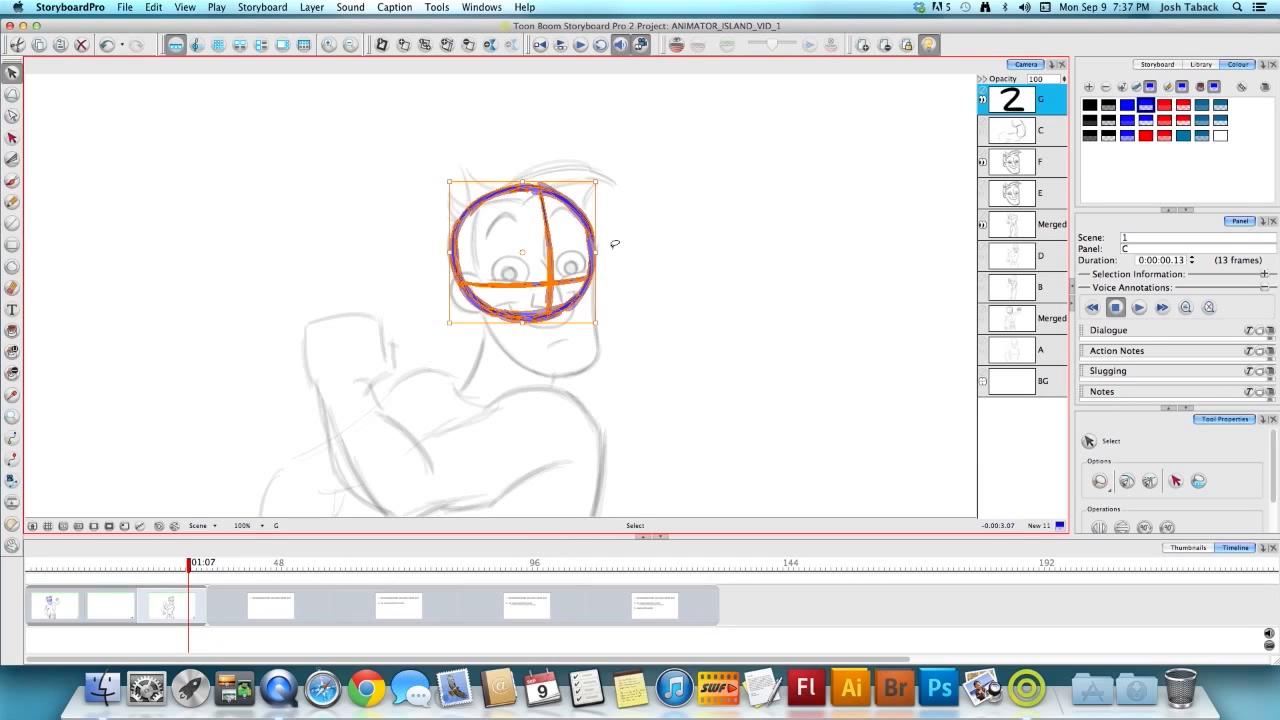
{"action": "left_click", "coordinate": [660, 340]}
Step: Activate the head drawing layer F in panels C and A and flip between both panels to compare the head poses
{"action": "left_click", "coordinate": [1033, 161]}
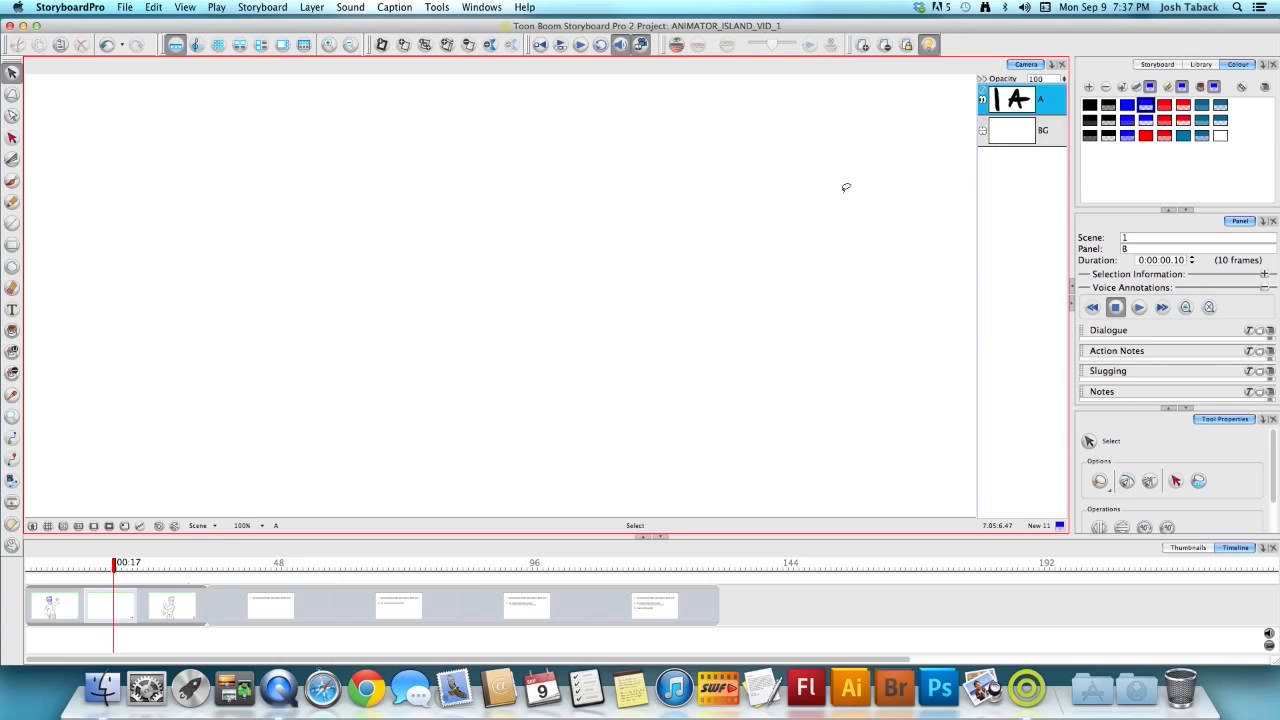
{"action": "left_click", "coordinate": [57, 606]}
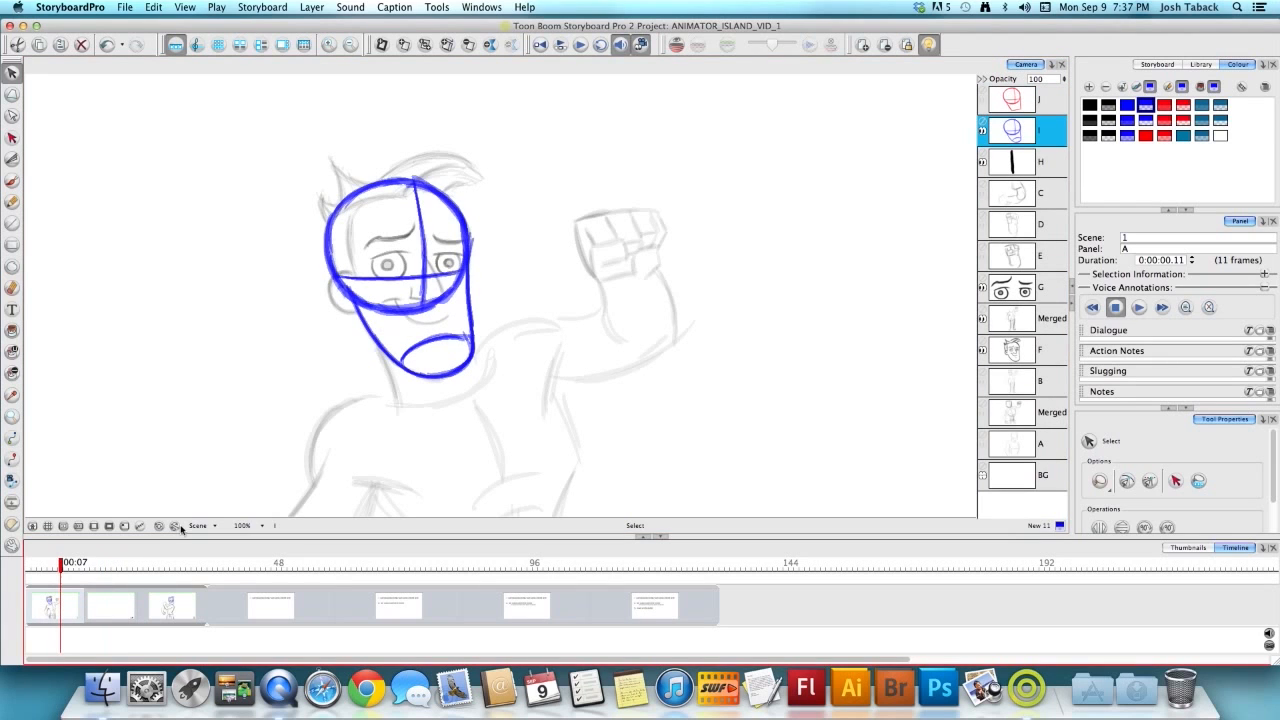
{"action": "left_click", "coordinate": [1034, 346]}
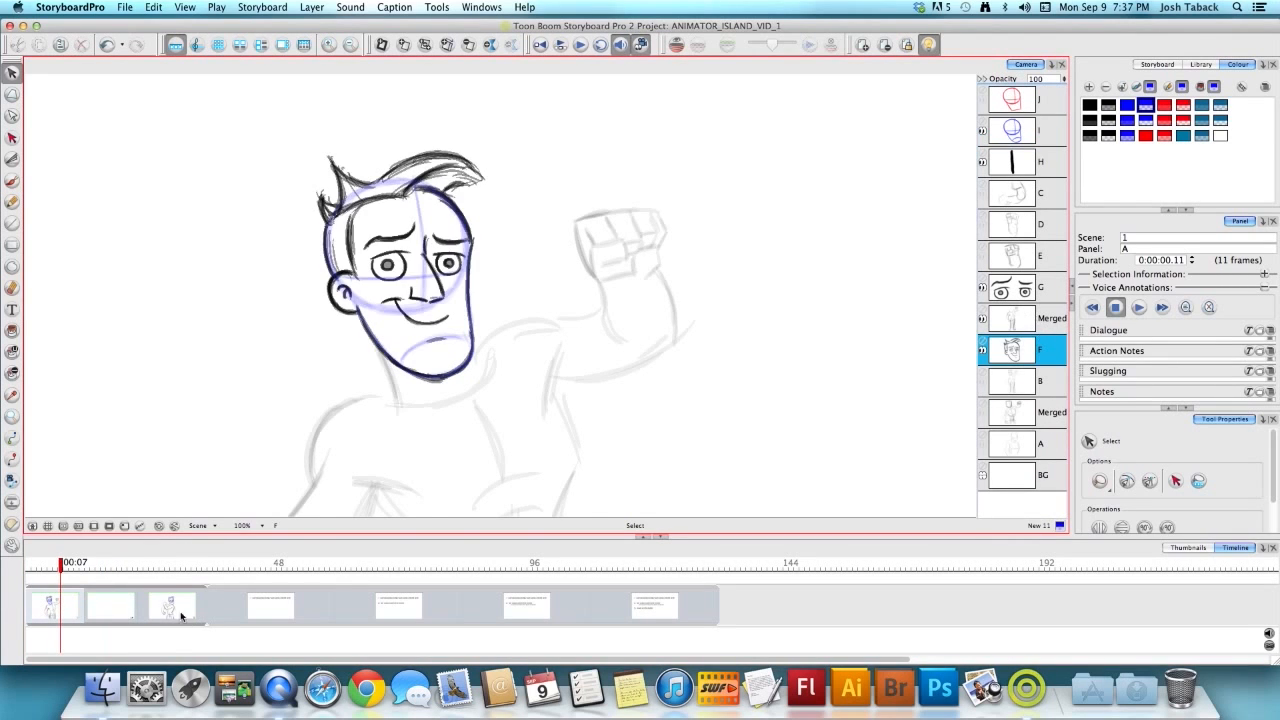
{"action": "left_click", "coordinate": [174, 605]}
{"action": "left_click", "coordinate": [45, 601]}
{"action": "left_click", "coordinate": [183, 605]}
{"action": "left_click", "coordinate": [56, 606]}
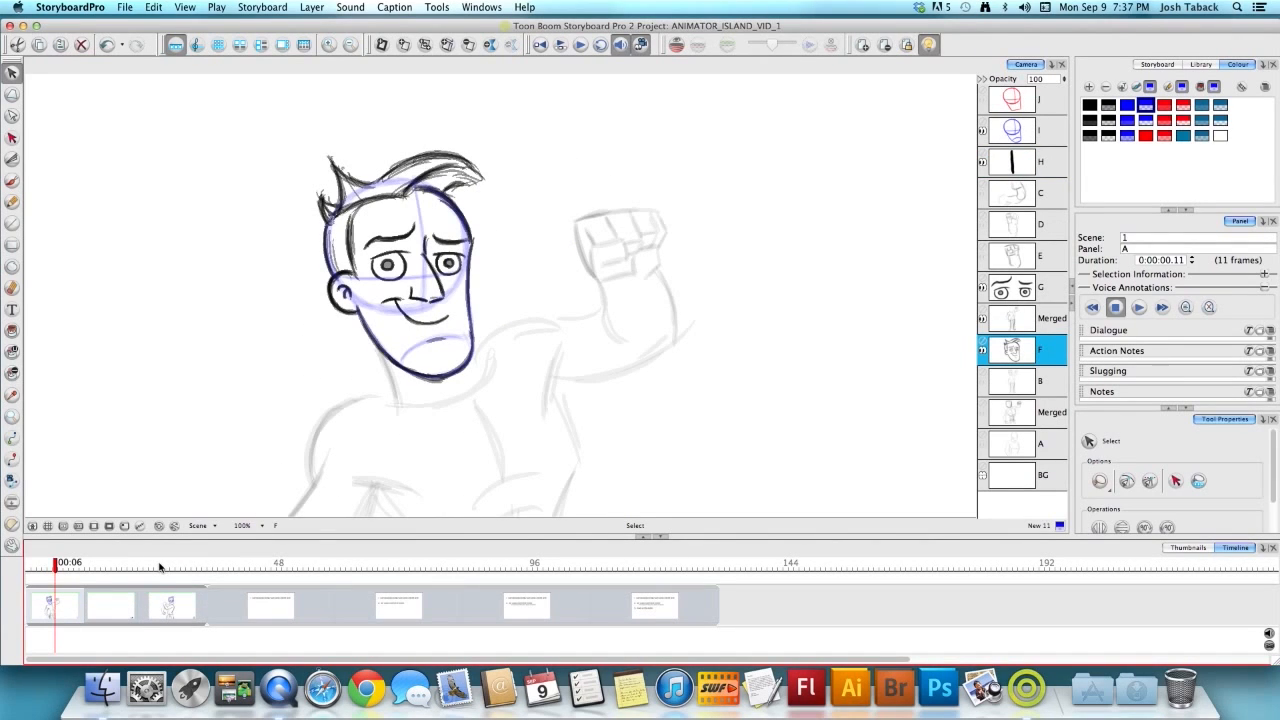
{"action": "key", "text": "Right"}
{"action": "key", "text": "Left"}
{"action": "left_click", "coordinate": [186, 604]}
{"action": "left_click", "coordinate": [51, 606]}
{"action": "left_click", "coordinate": [181, 606]}
{"action": "left_click", "coordinate": [51, 600]}
{"action": "left_click", "coordinate": [198, 603]}
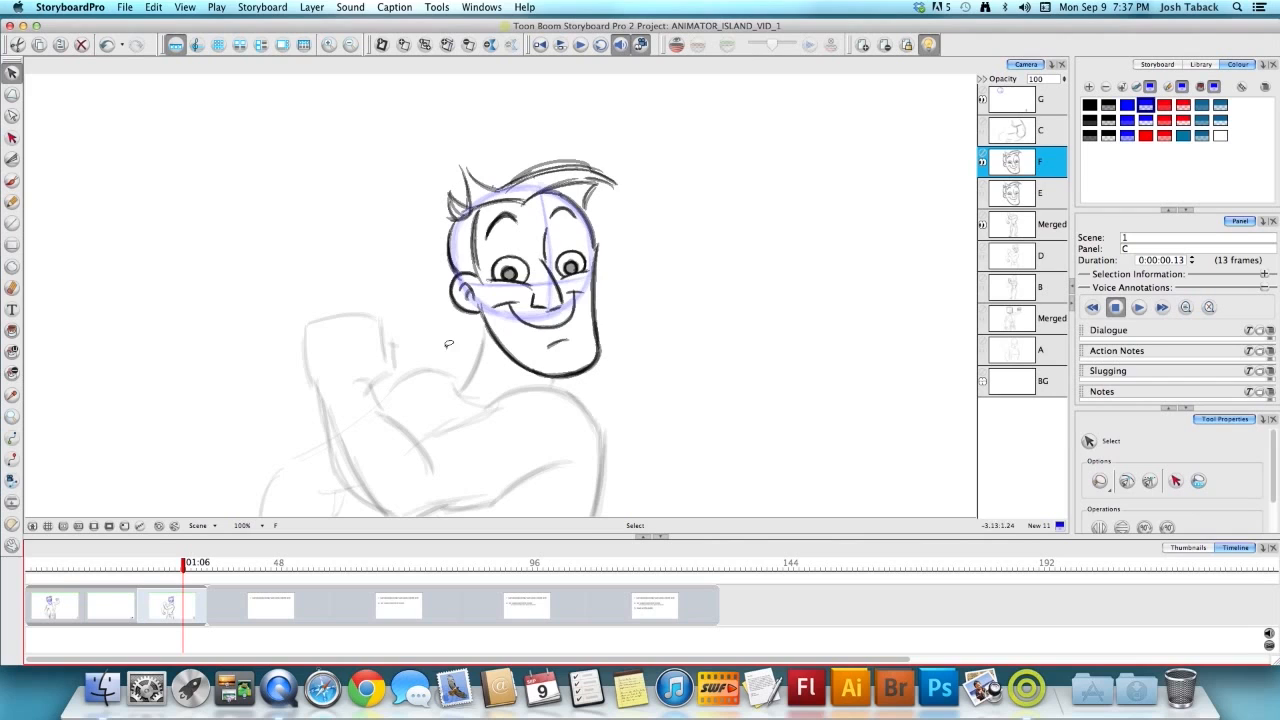
{"action": "left_click", "coordinate": [45, 614]}
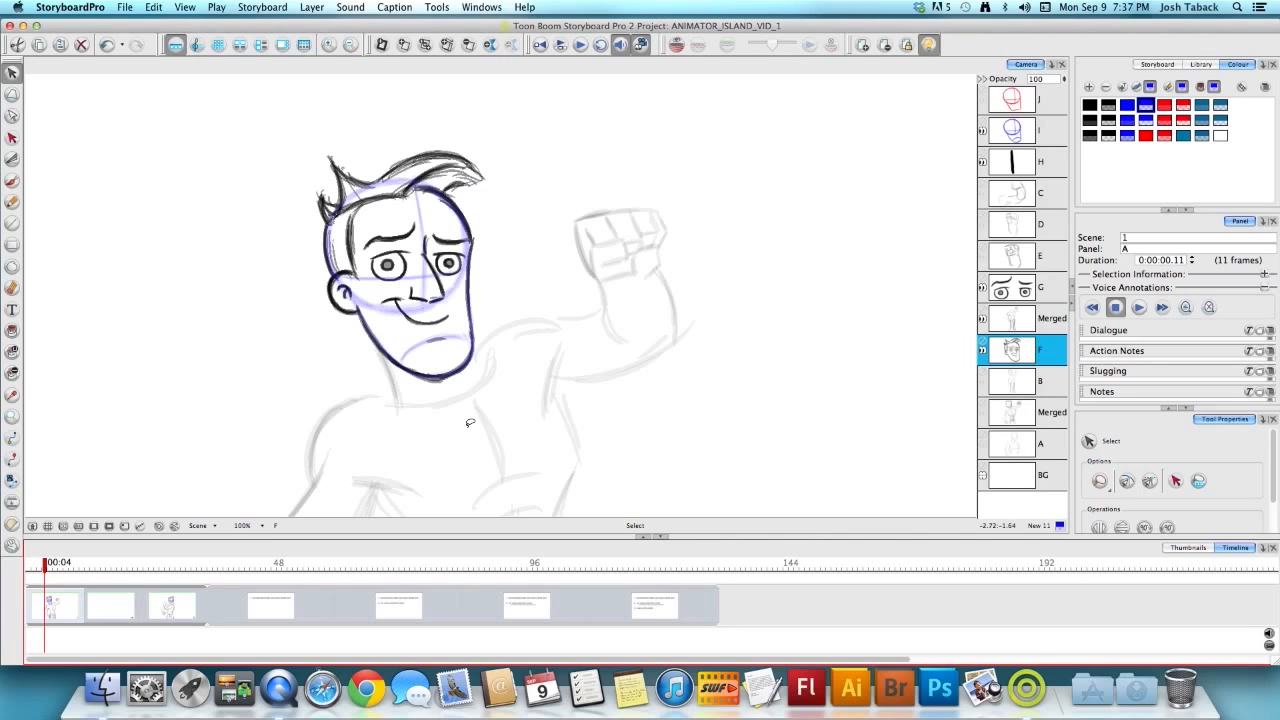
{"action": "left_click", "coordinate": [184, 607]}
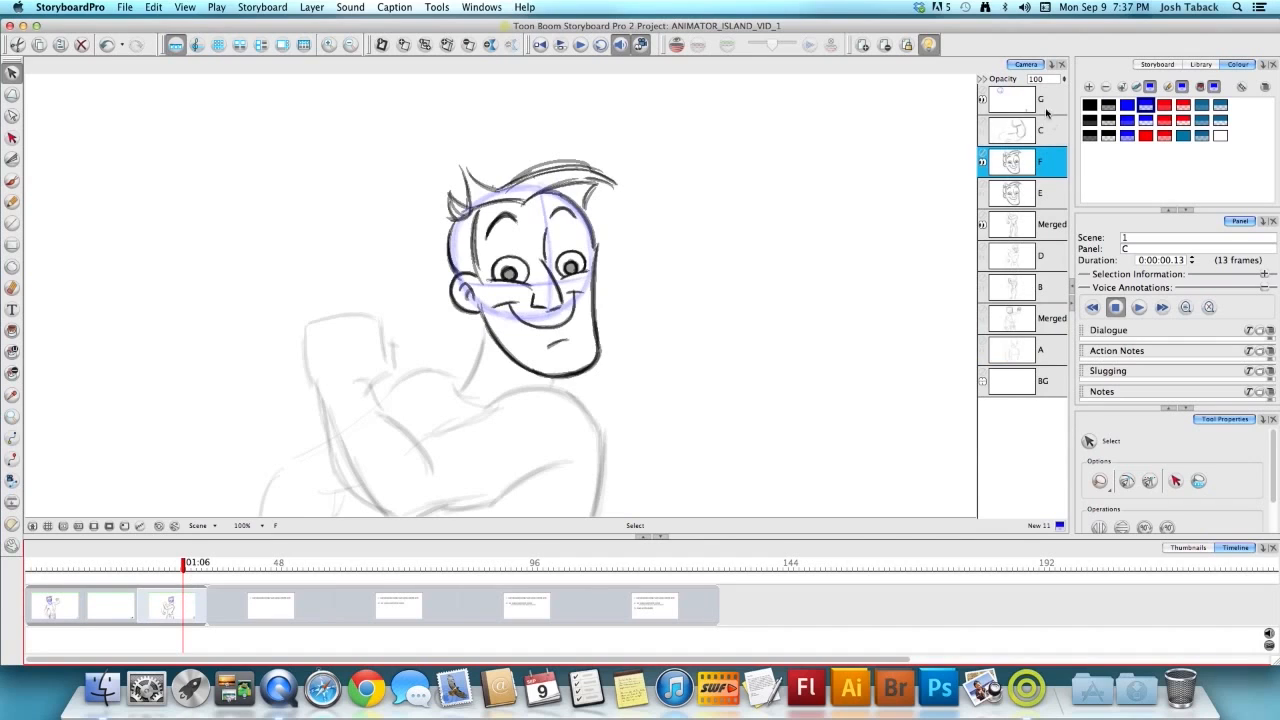
Step: Delete the pasted centre line and eye line inside the blue cranium on layer G of panel C
{"action": "left_click", "coordinate": [1046, 112]}
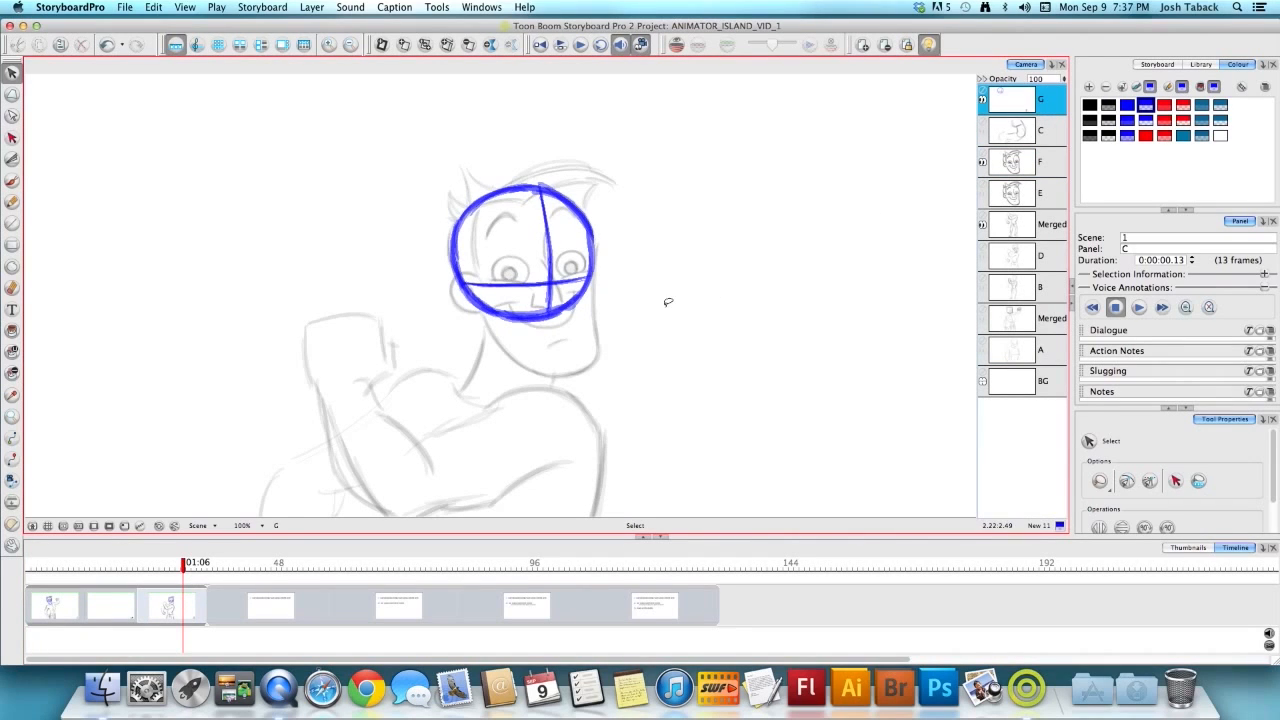
{"action": "left_click", "coordinate": [575, 277]}
{"action": "key", "text": "Delete"}
Step: Redraw the curved centre line and eye line in blue inside the cranium to match panel C's face direction
{"action": "key", "text": "alt+b"}
{"action": "left_click", "coordinate": [1152, 105]}
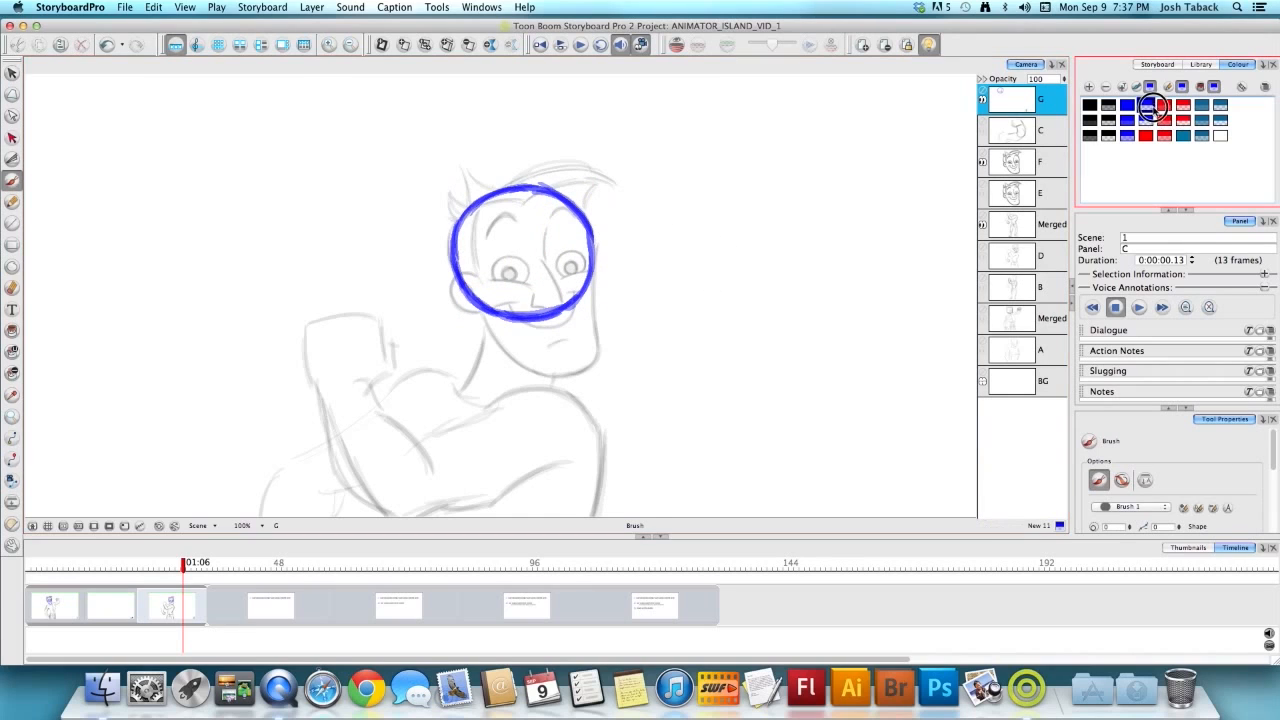
{"action": "left_click_drag", "start_coordinate": [533, 194], "coordinate": [546, 300]}
{"action": "left_click_drag", "start_coordinate": [533, 193], "coordinate": [546, 312]}
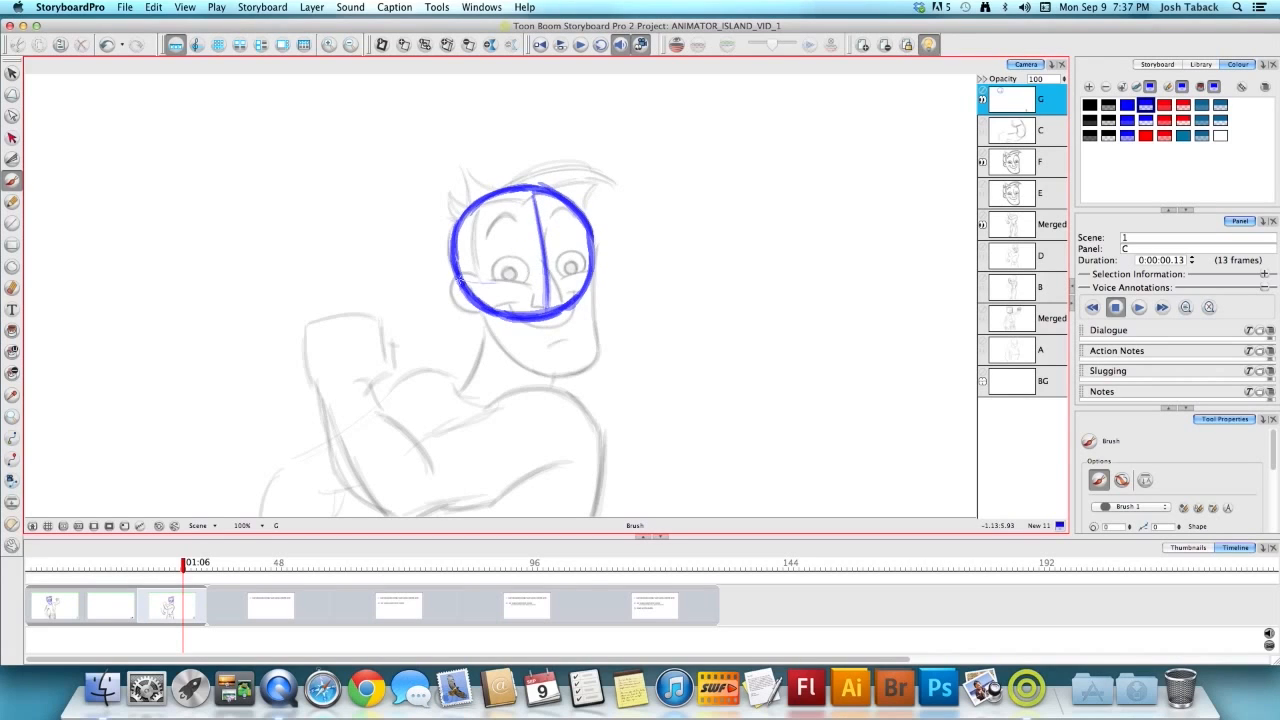
{"action": "left_click_drag", "start_coordinate": [458, 283], "coordinate": [590, 268]}
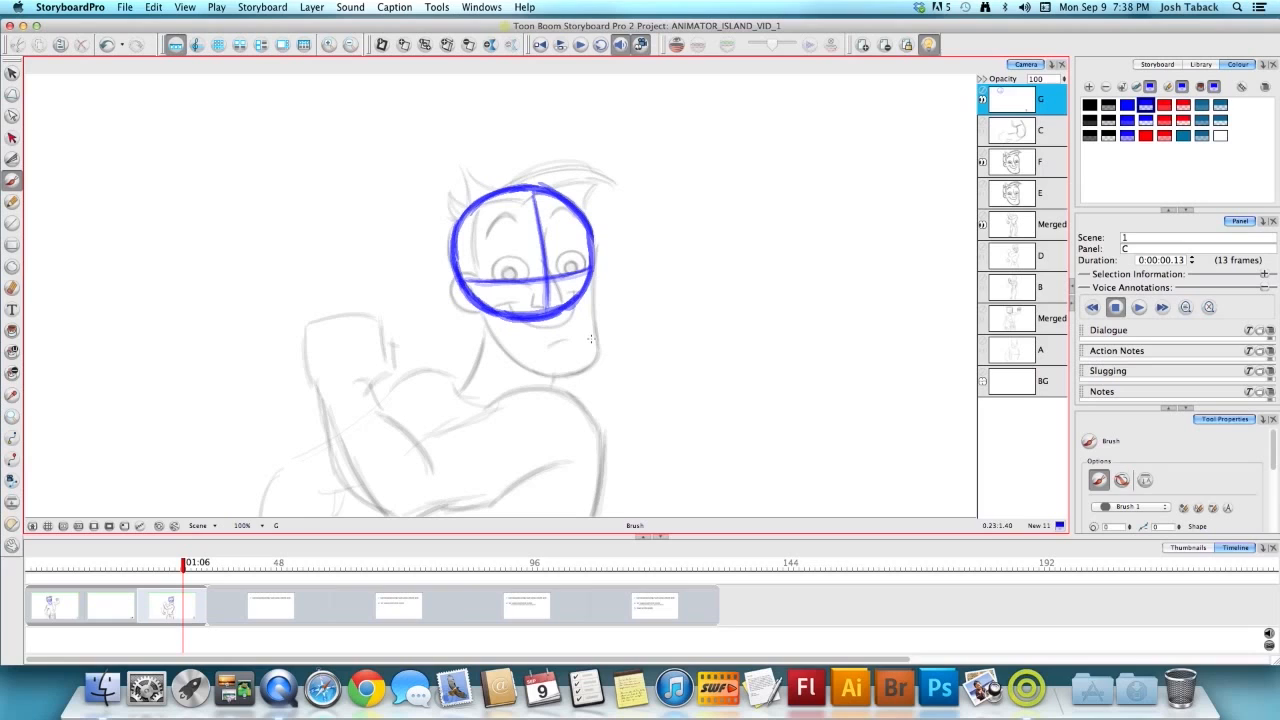
Step: Draw blue jaw lines down both sides of the face in panel C and close them with a rounded chin ellipse
{"action": "left_click", "coordinate": [166, 608]}
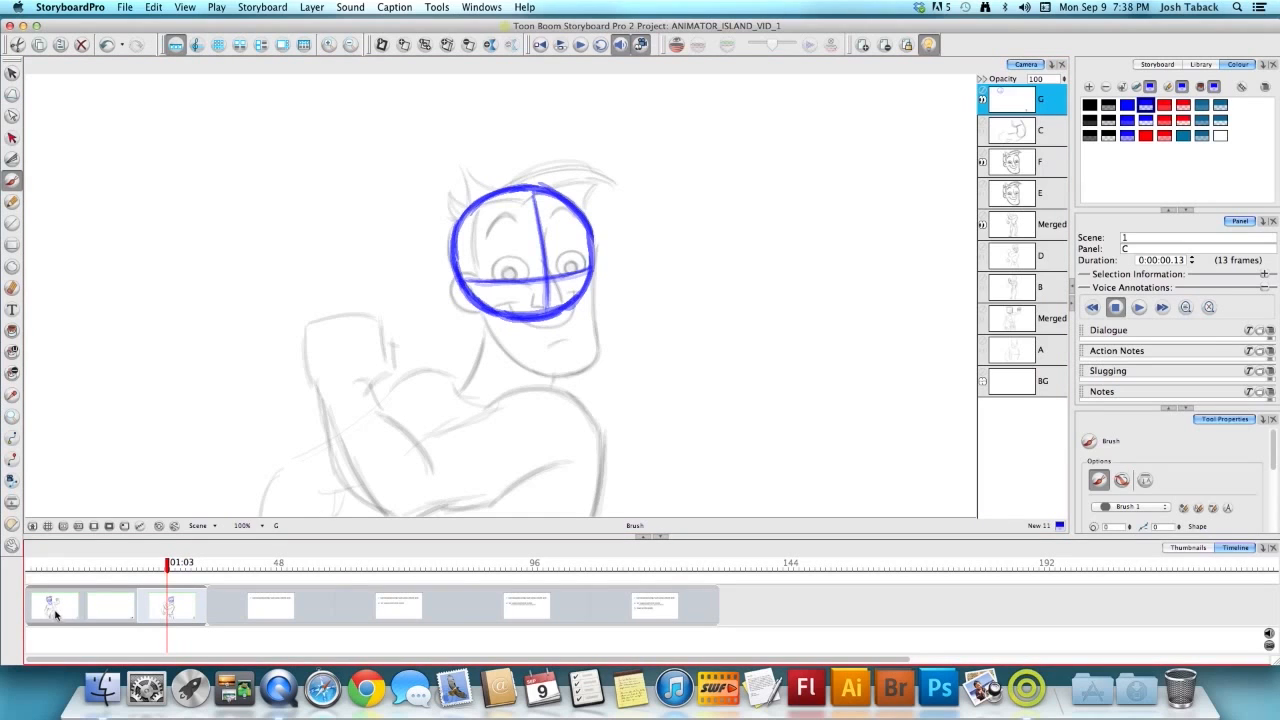
{"action": "left_click_drag", "start_coordinate": [589, 288], "coordinate": [598, 345]}
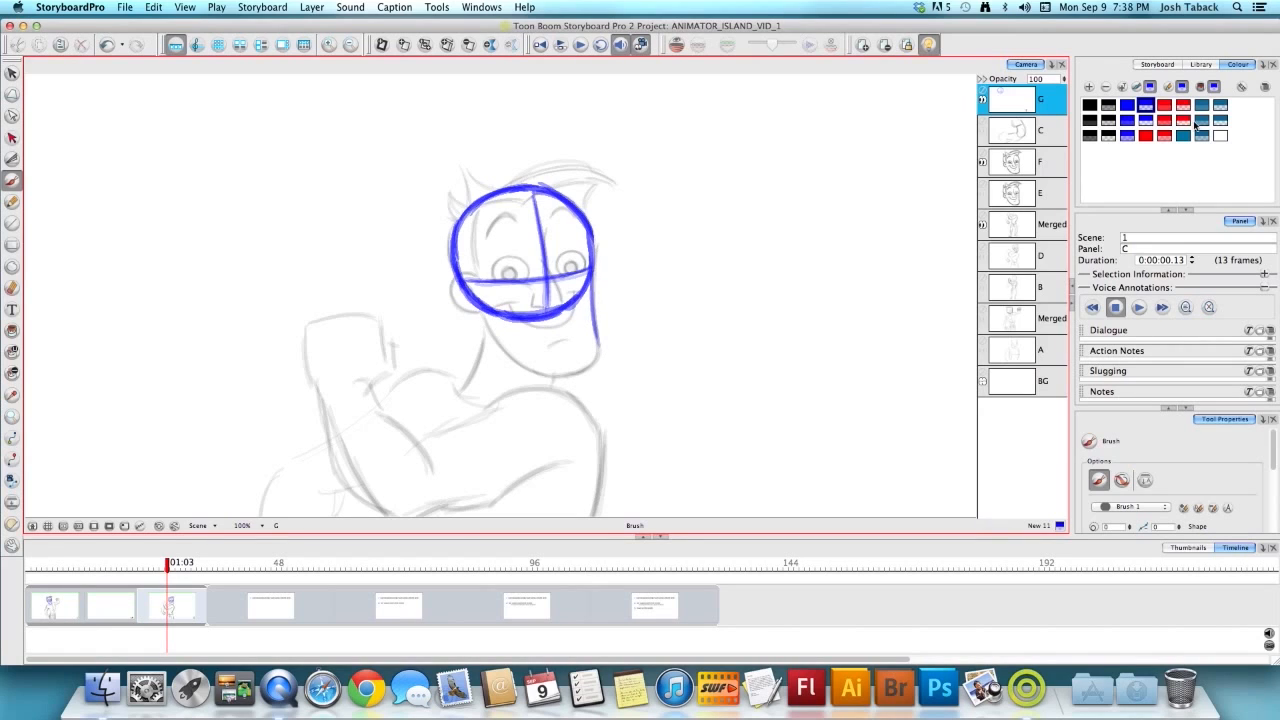
{"action": "left_click", "coordinate": [1127, 135]}
{"action": "mouse_move", "coordinate": [483, 307]}
{"action": "left_mouse_down"}
{"action": "mouse_move", "coordinate": [498, 339]}
{"action": "mouse_move", "coordinate": [474, 295]}
{"action": "mouse_move", "coordinate": [533, 371]}
{"action": "left_mouse_up"}
{"action": "mouse_move", "coordinate": [499, 341]}
{"action": "left_mouse_down"}
{"action": "mouse_move", "coordinate": [535, 372]}
{"action": "mouse_move", "coordinate": [564, 362]}
{"action": "mouse_move", "coordinate": [525, 362]}
{"action": "mouse_move", "coordinate": [546, 378]}
{"action": "mouse_move", "coordinate": [537, 367]}
{"action": "mouse_move", "coordinate": [556, 376]}
{"action": "mouse_move", "coordinate": [536, 369]}
{"action": "mouse_move", "coordinate": [597, 352]}
{"action": "left_mouse_up"}
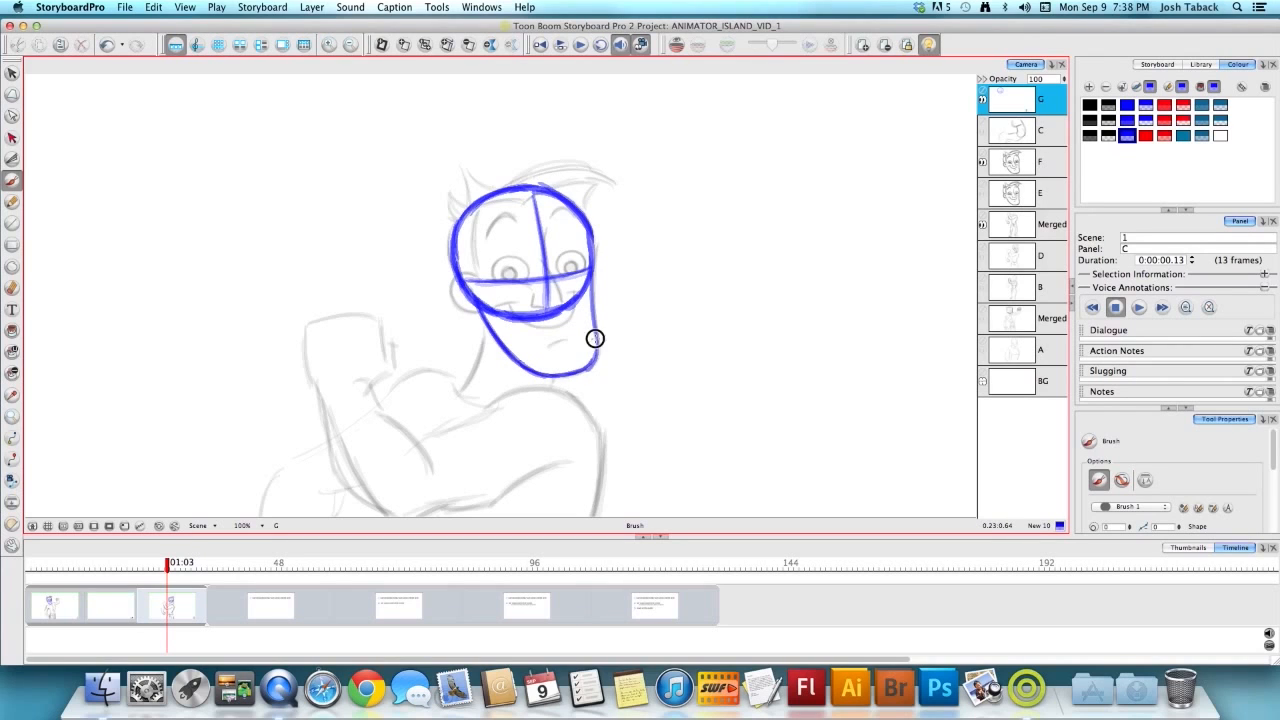
{"action": "mouse_move", "coordinate": [592, 264]}
{"action": "left_mouse_down"}
{"action": "mouse_move", "coordinate": [589, 357]}
{"action": "mouse_move", "coordinate": [596, 341]}
{"action": "left_mouse_up"}
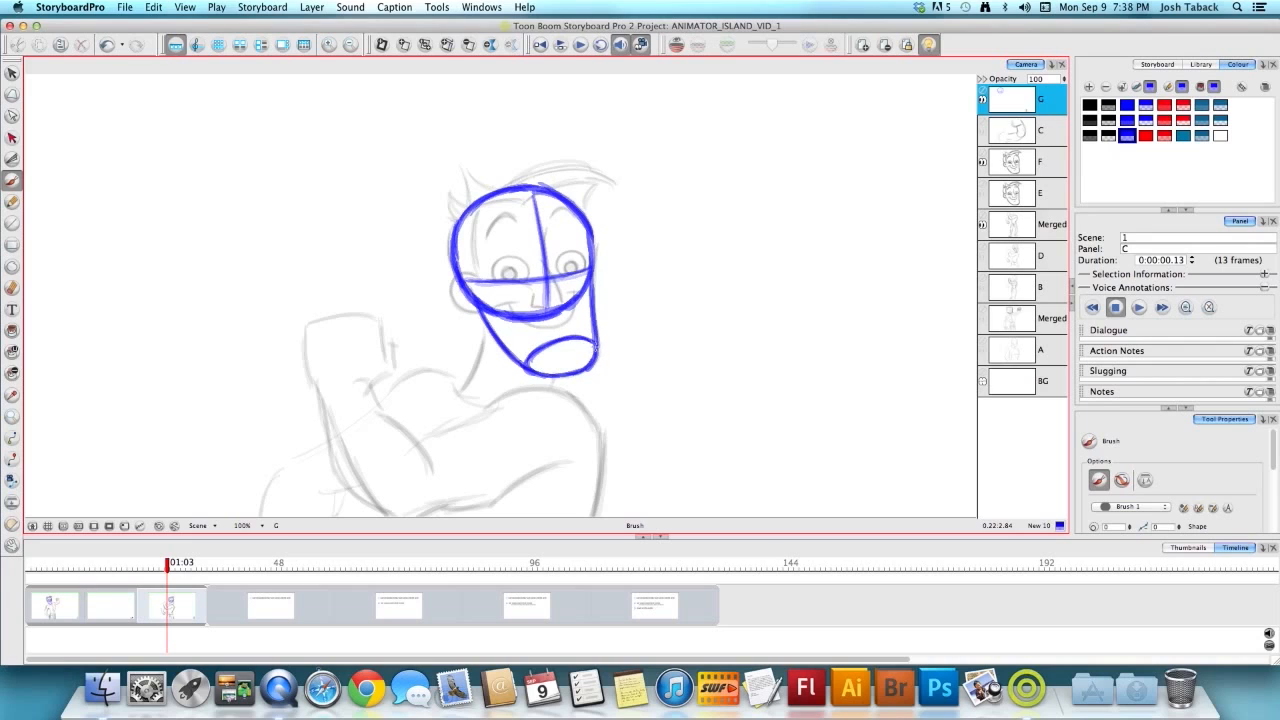
Step: Move the second pose panel in front of the empty panel so it directly follows panel A, and activate panel A's blue layer I
{"action": "left_click", "coordinate": [80, 610]}
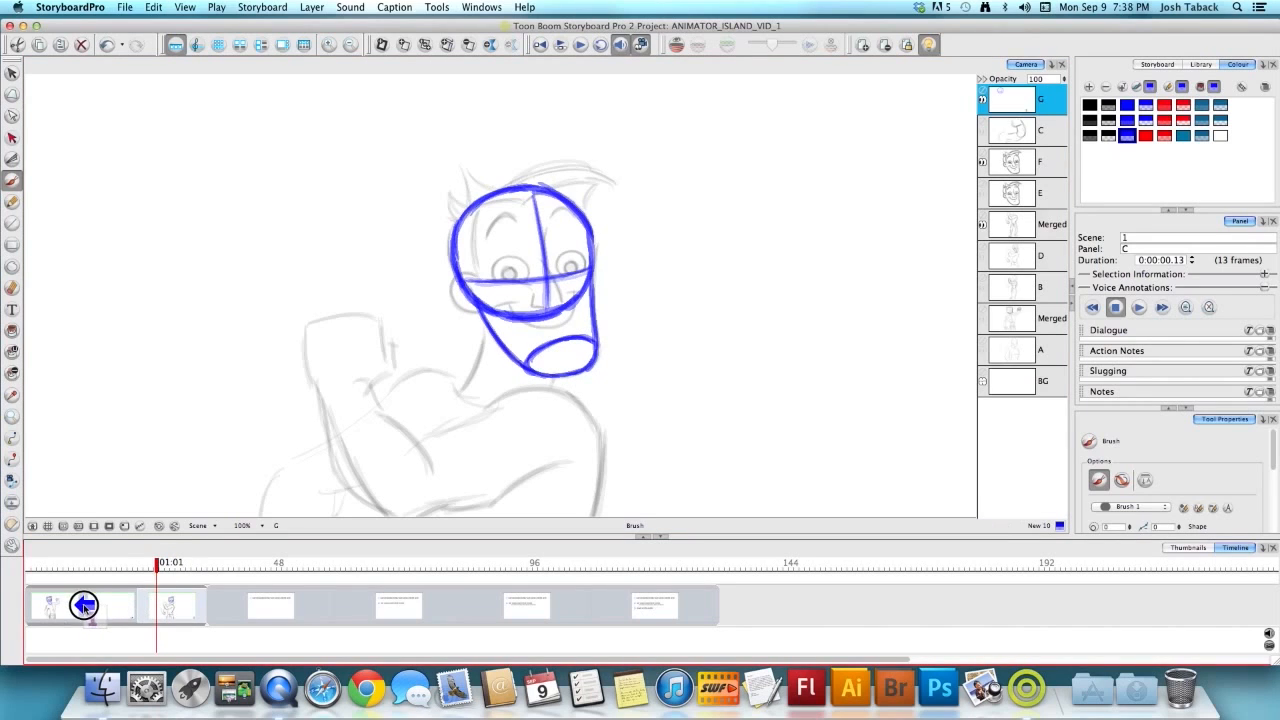
{"action": "left_click", "coordinate": [104, 606]}
{"action": "key", "text": "Left"}
{"action": "key", "text": "Right"}
{"action": "key", "text": "Left"}
{"action": "left_click", "coordinate": [1044, 130]}
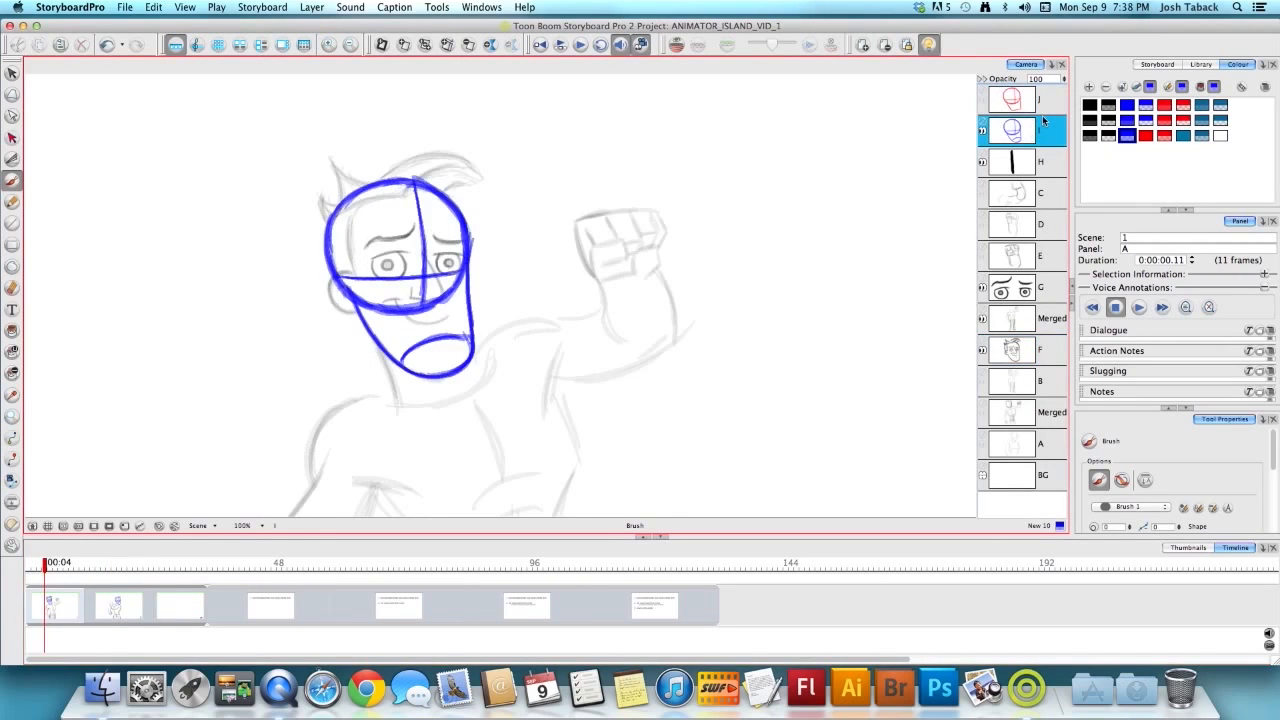
Step: Flip back and forth between panels A and B to compare the blue shorthand heads of the two poses
{"action": "key", "text": "Right"}
{"action": "key", "text": "Left"}
{"action": "key", "text": "Right"}
{"action": "key", "text": "1"}
{"action": "key", "text": "1"}
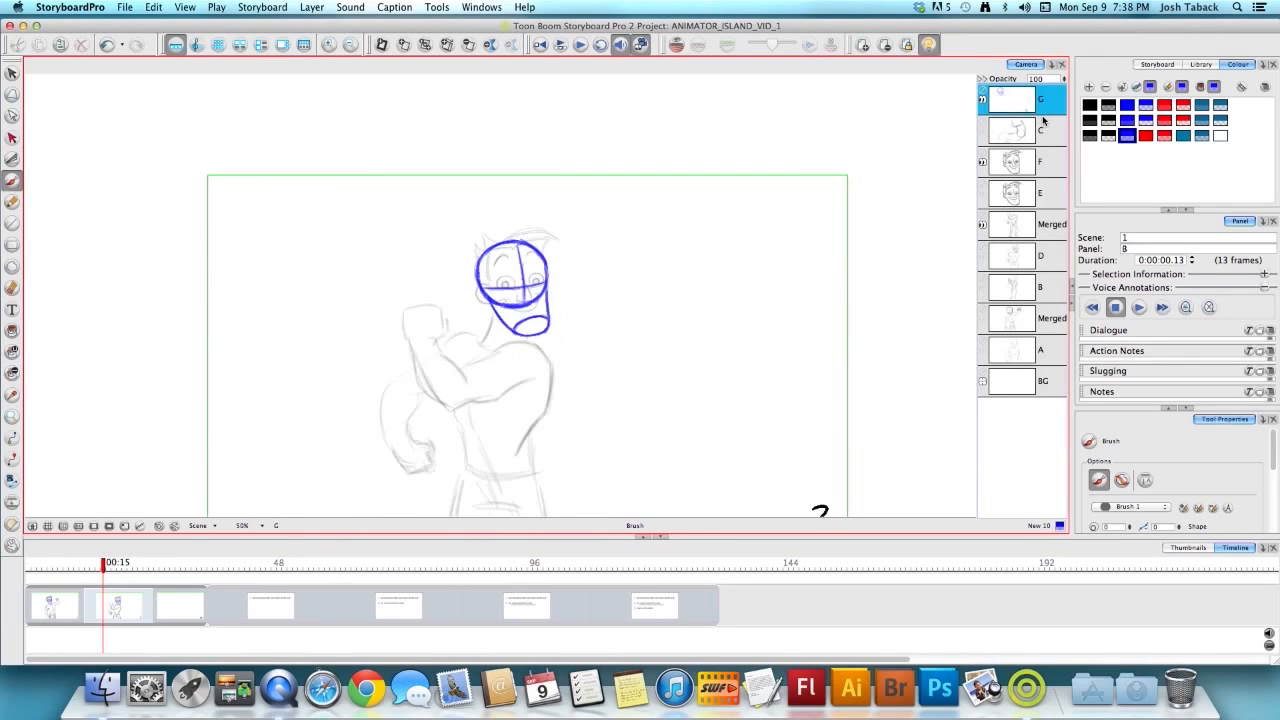
{"action": "key", "text": "Left"}
{"action": "key", "text": "Right"}
{"action": "key", "text": "Left"}
{"action": "key", "text": "Right"}
{"action": "key", "text": "Left"}
{"action": "key", "text": "Right"}
{"action": "key", "text": "Left"}
{"action": "key", "text": "Right"}
{"action": "key", "text": "Left"}
{"action": "key", "text": "Right"}
{"action": "key", "text": "Left"}
{"action": "key", "text": "Right"}
{"action": "key", "text": "Left"}
{"action": "key", "text": "Right"}
{"action": "key", "text": "Left"}
{"action": "key", "text": "Right"}
Step: Activate the head drawing layer F in panels B and A and flip between both panels to compare the detailed heads
{"action": "left_click", "coordinate": [1038, 167]}
{"action": "key", "text": "Left"}
{"action": "key", "text": "Left"}
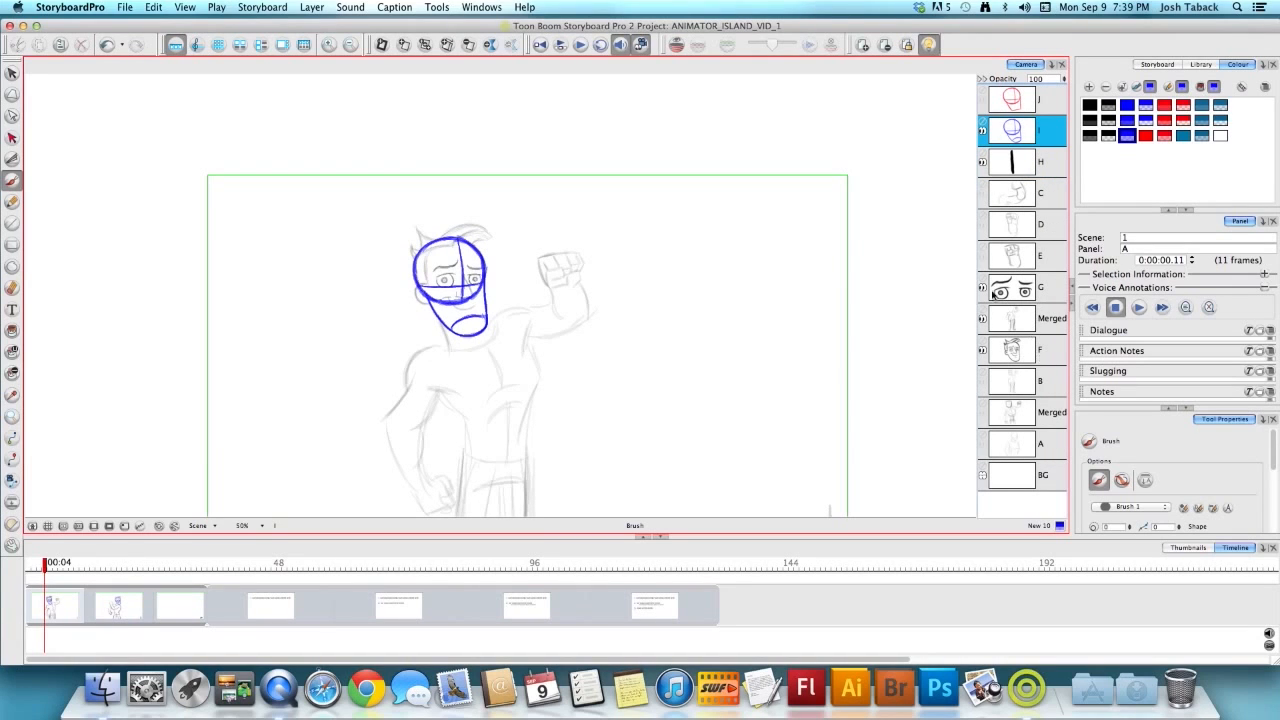
{"action": "left_click", "coordinate": [1030, 348]}
{"action": "key", "text": "Right"}
{"action": "key", "text": "Left"}
{"action": "key", "text": "Right"}
{"action": "key", "text": "Left"}
{"action": "key", "text": "Right"}
{"action": "key", "text": "Left"}
{"action": "key", "text": "Right"}
{"action": "key", "text": "Left"}
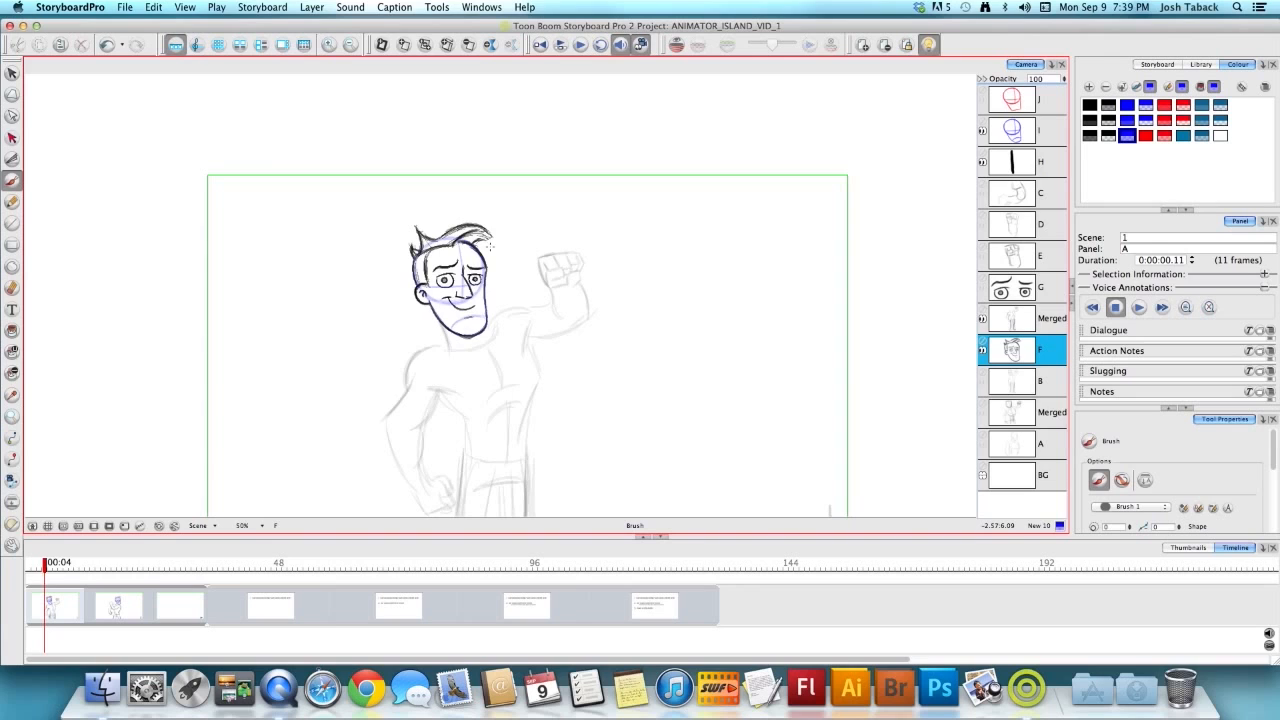
{"action": "key", "text": "Right"}
{"action": "key", "text": "Left"}
{"action": "key", "text": "Right"}
{"action": "key", "text": "Left"}
{"action": "key", "text": "Right"}
{"action": "key", "text": "Left"}
{"action": "key", "text": "Right"}
{"action": "key", "text": "Left"}
{"action": "key", "text": "Right"}
{"action": "key", "text": "Left"}
Step: Activate blue shorthand layer I in panel A and layer G in panel B, check both by flipping, and save the project
{"action": "left_click", "coordinate": [1036, 128]}
{"action": "key", "text": "Right"}
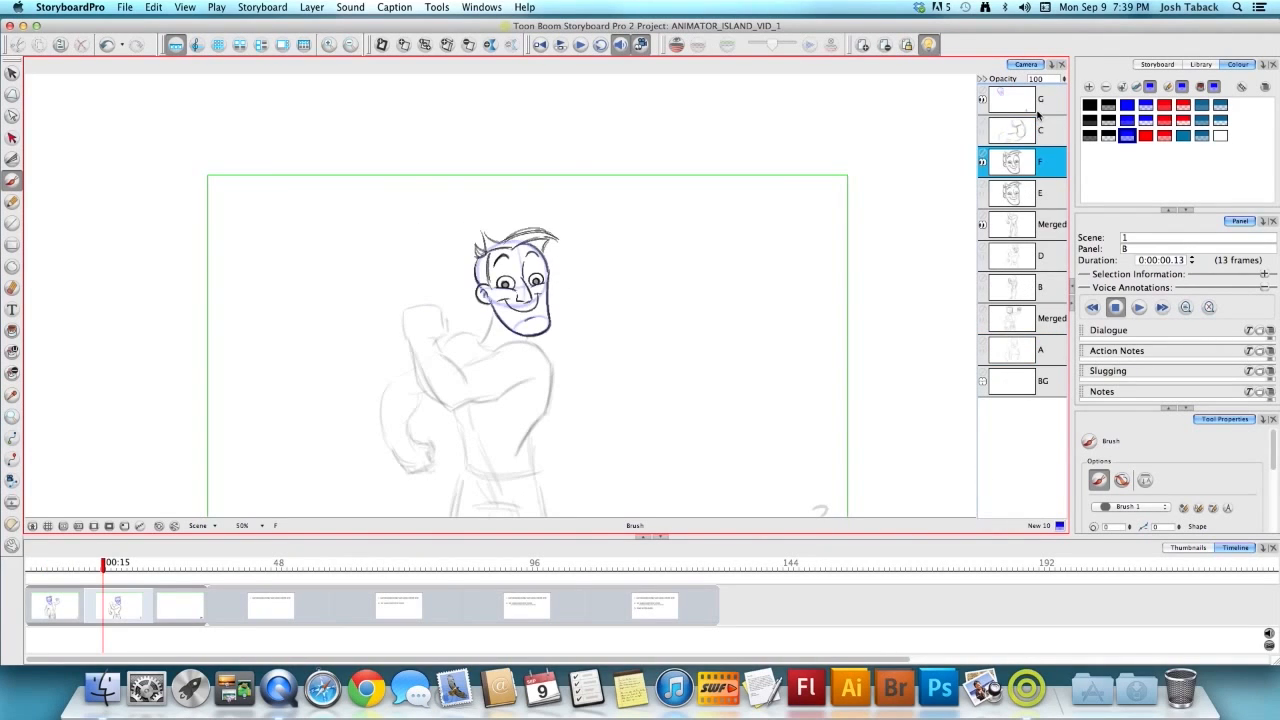
{"action": "left_click", "coordinate": [1036, 100]}
{"action": "key", "text": "Left"}
{"action": "key", "text": "Right"}
{"action": "key", "text": "Left"}
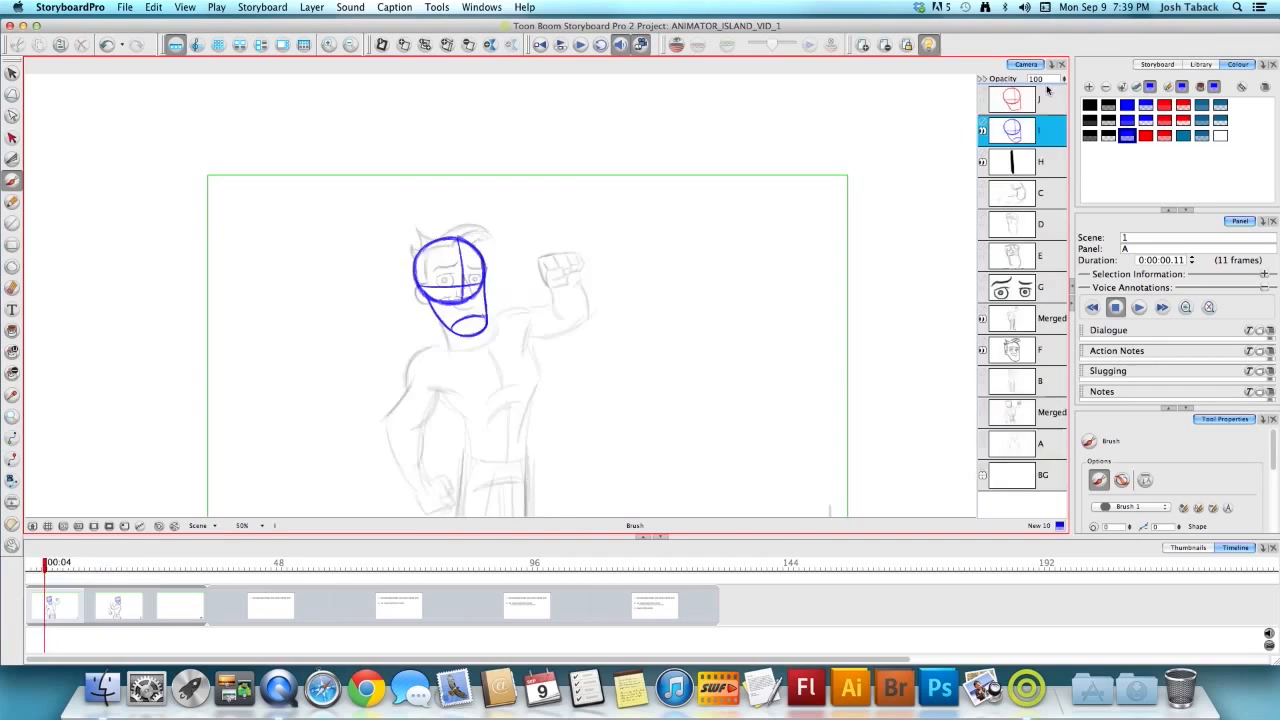
{"action": "key", "text": "Right"}
{"action": "key", "text": "super+s"}
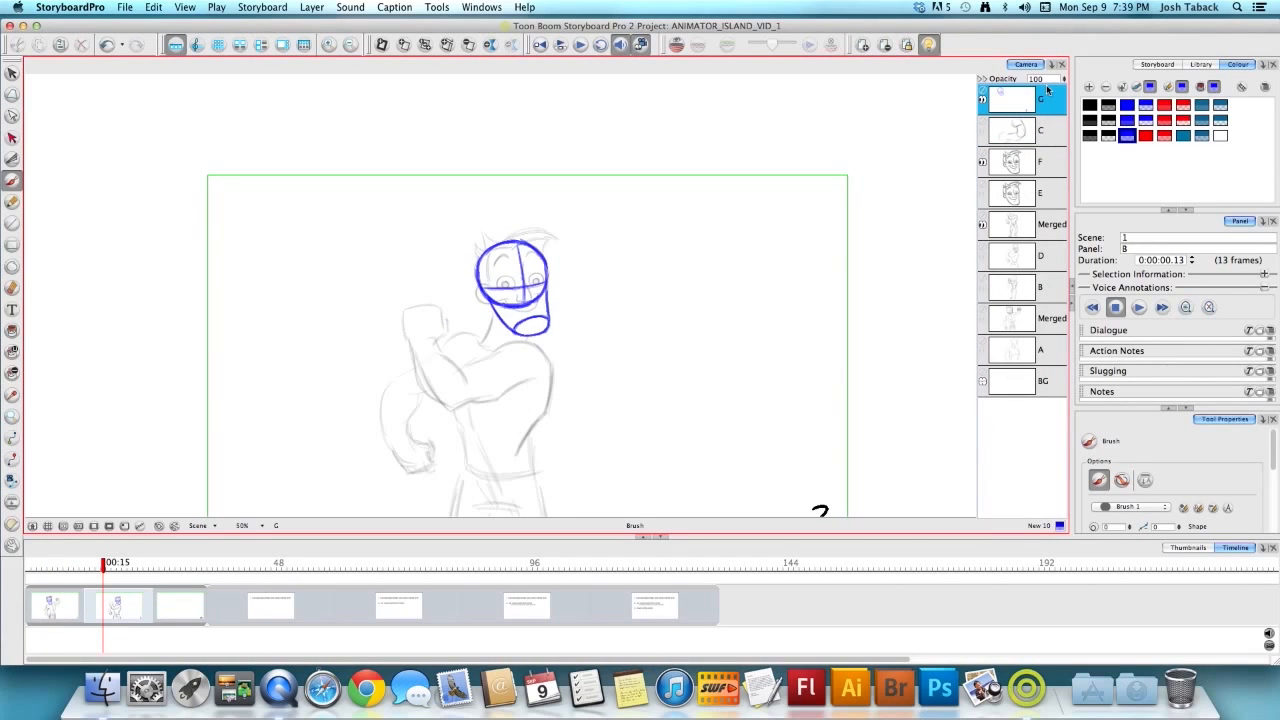
Step: Hide the detailed head drawing layer F in panels B and A, leaving the body and blue shorthand layers visible
{"action": "left_click", "coordinate": [983, 227]}
{"action": "left_click", "coordinate": [984, 226]}
{"action": "key", "text": "Left"}
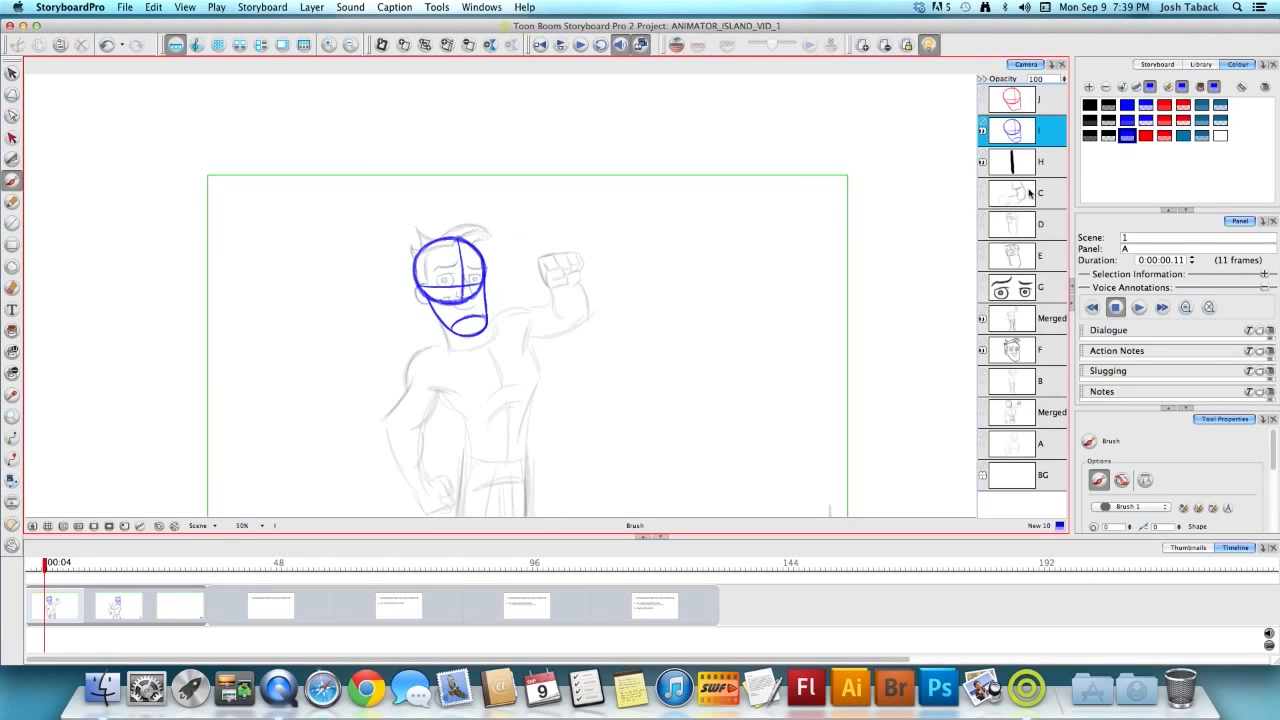
{"action": "left_click", "coordinate": [983, 349]}
{"action": "key", "text": "Right"}
{"action": "key", "text": "Left"}
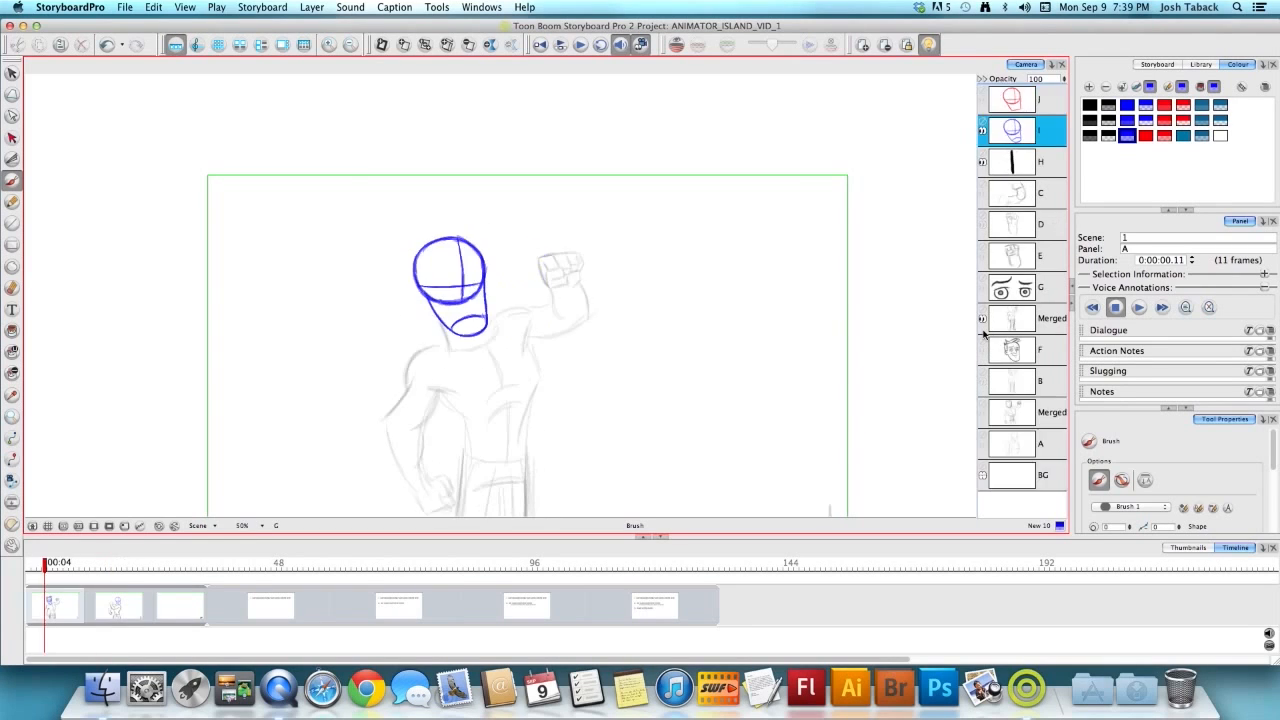
Step: Flip between panels A and B to compare the blue shorthand heads without the detailed face drawings
{"action": "key", "text": "Right"}
{"action": "key", "text": "Left"}
{"action": "key", "text": "Right"}
{"action": "key", "text": "Left"}
{"action": "key", "text": "Right"}
{"action": "key", "text": "Left"}
{"action": "key", "text": "Right"}
{"action": "key", "text": "Left"}
{"action": "key", "text": "Right"}
{"action": "key", "text": "Left"}
{"action": "key", "text": "Right"}
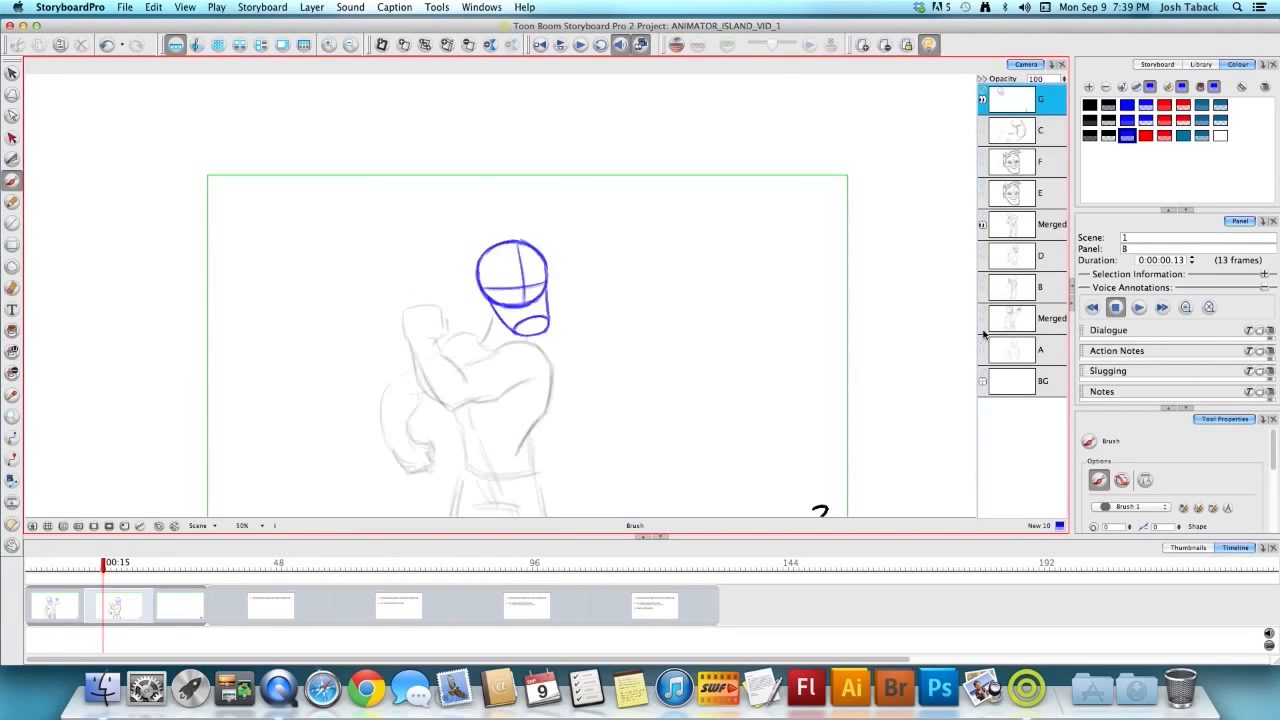
{"action": "key", "text": "Left"}
Step: Recolour the centre line and eye line on the blue heads in panels A and B with the lighter blue swatch New 12
{"action": "key", "text": "alt+s"}
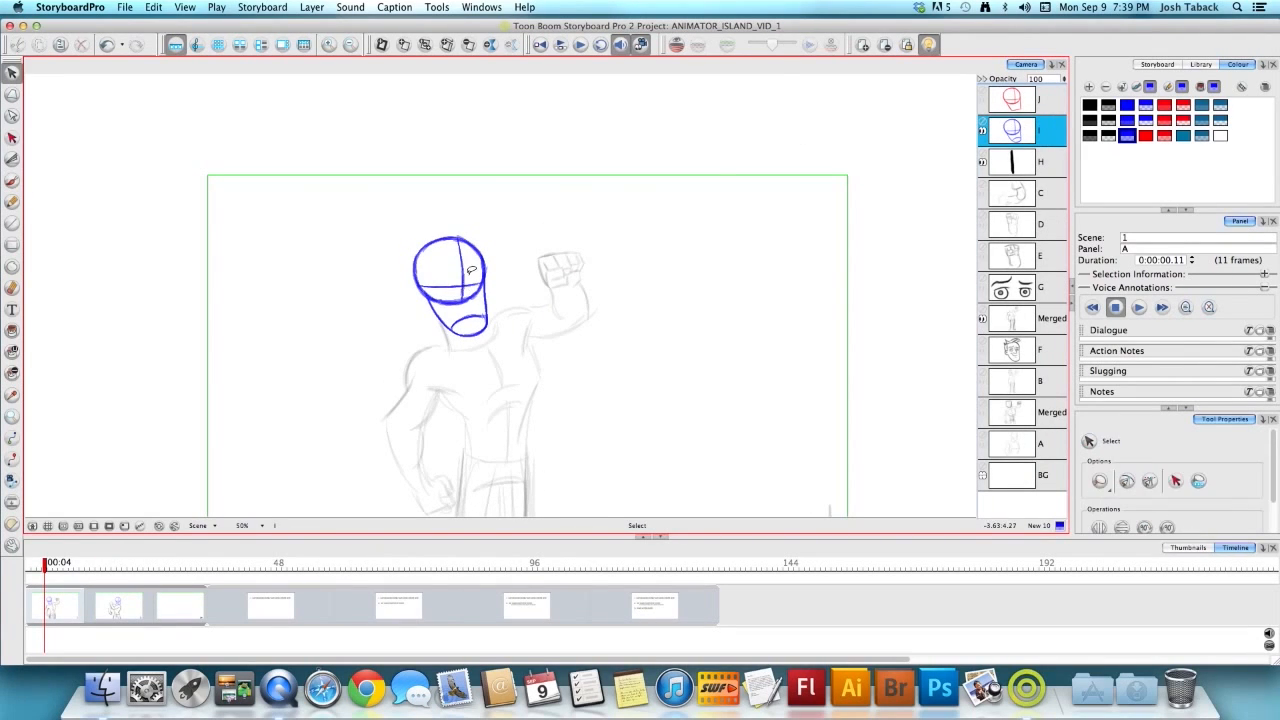
{"action": "left_click", "coordinate": [463, 286]}
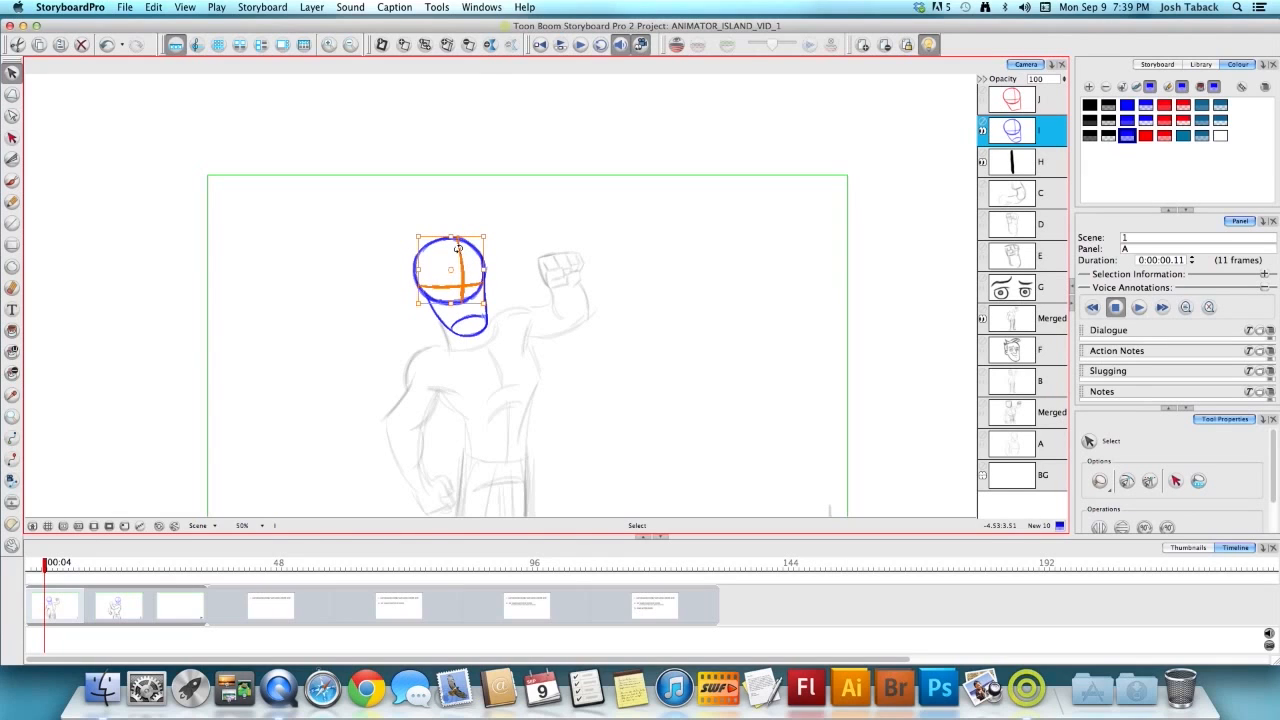
{"action": "left_click", "coordinate": [704, 293]}
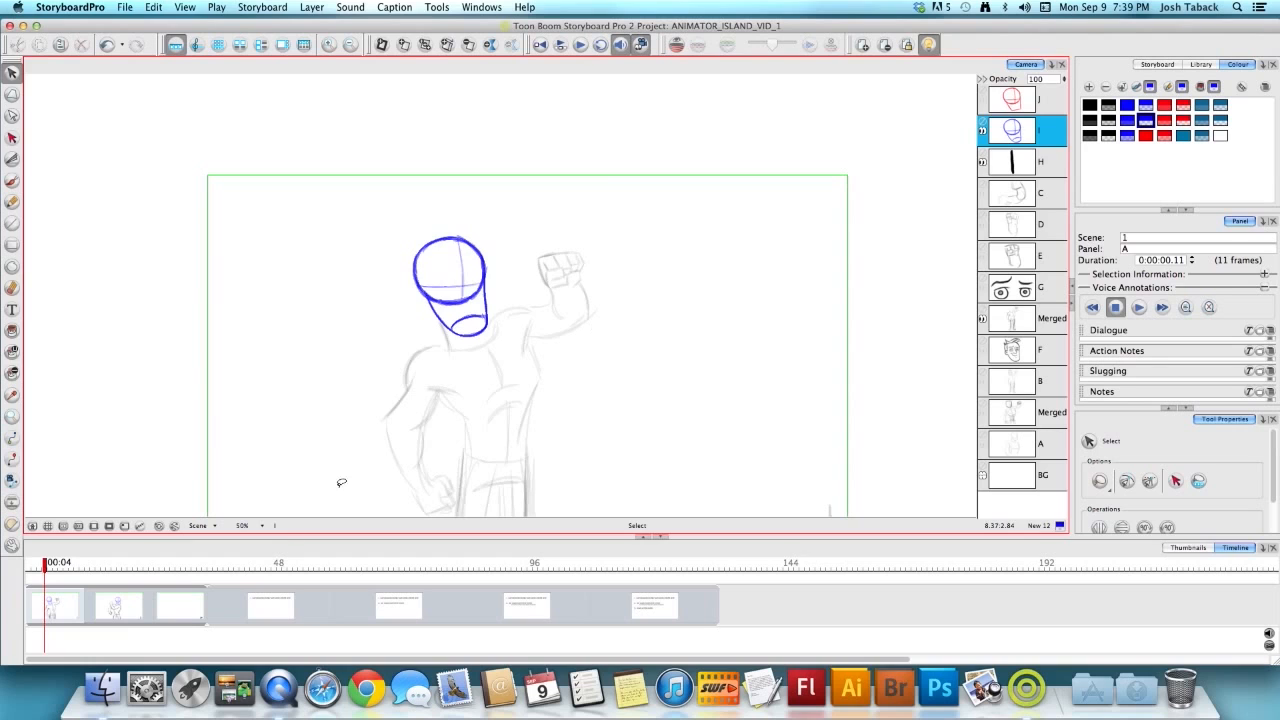
{"action": "left_click", "coordinate": [120, 615]}
{"action": "left_click", "coordinate": [528, 287]}
{"action": "left_click", "coordinate": [1148, 117]}
{"action": "left_click", "coordinate": [772, 218]}
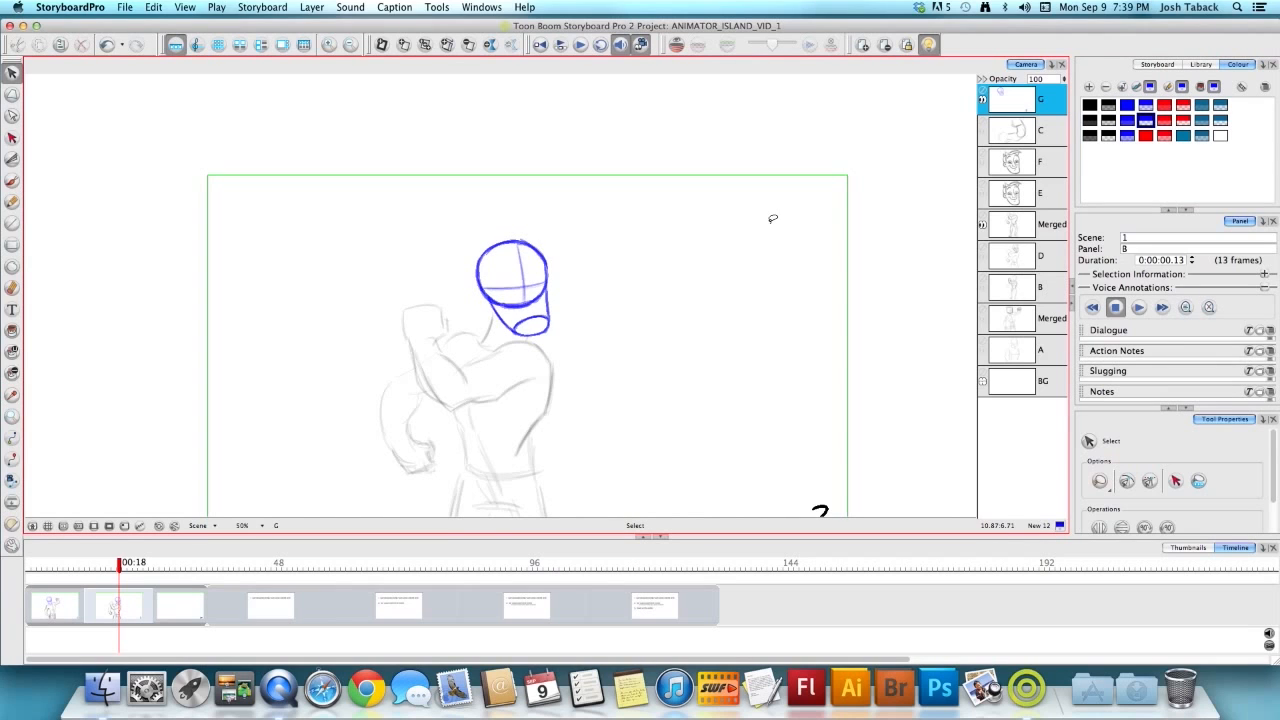
{"action": "key", "text": "Left"}
{"action": "key", "text": "Right"}
{"action": "key", "text": "Left"}
{"action": "key", "text": "Right"}
Step: Recolour the upper curve of the chin ellipse in panels B and A with the lighter blue swatch New 12
{"action": "left_click", "coordinate": [539, 317]}
{"action": "left_click", "coordinate": [1148, 119]}
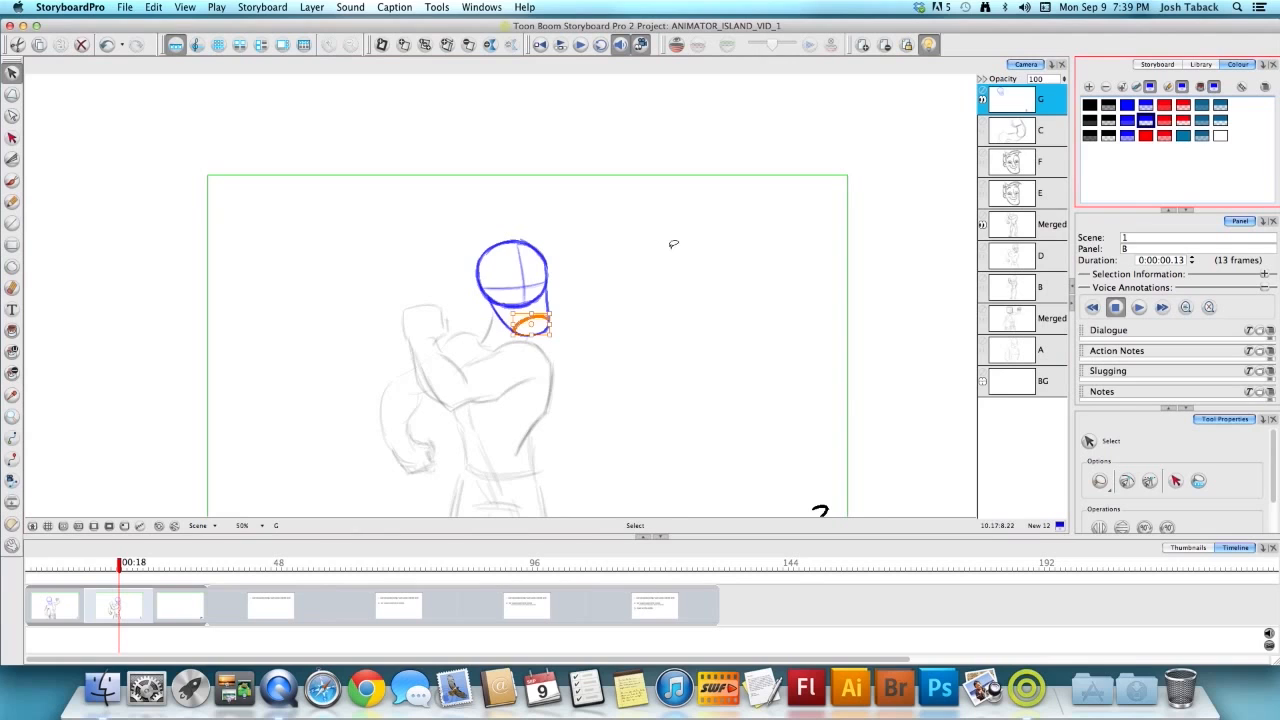
{"action": "left_click", "coordinate": [64, 611]}
{"action": "left_click", "coordinate": [474, 315]}
{"action": "left_click", "coordinate": [1147, 121]}
{"action": "left_click", "coordinate": [760, 253]}
Step: Flip between panels A and B to compare the two shorthand heads with their lighter inner construction lines
{"action": "key", "text": "Right"}
{"action": "key", "text": "Left"}
{"action": "key", "text": "Right"}
{"action": "key", "text": "Left"}
{"action": "key", "text": "Right"}
{"action": "key", "text": "Left"}
{"action": "key", "text": "Right"}
{"action": "key", "text": "Left"}
{"action": "key", "text": "Right"}
Step: Move the second pose panel back behind the empty 1A panel, and go to the 1A panel with its whole frame in view
{"action": "left_click", "coordinate": [103, 606]}
{"action": "left_click_drag", "start_coordinate": [103, 606], "coordinate": [206, 606]}
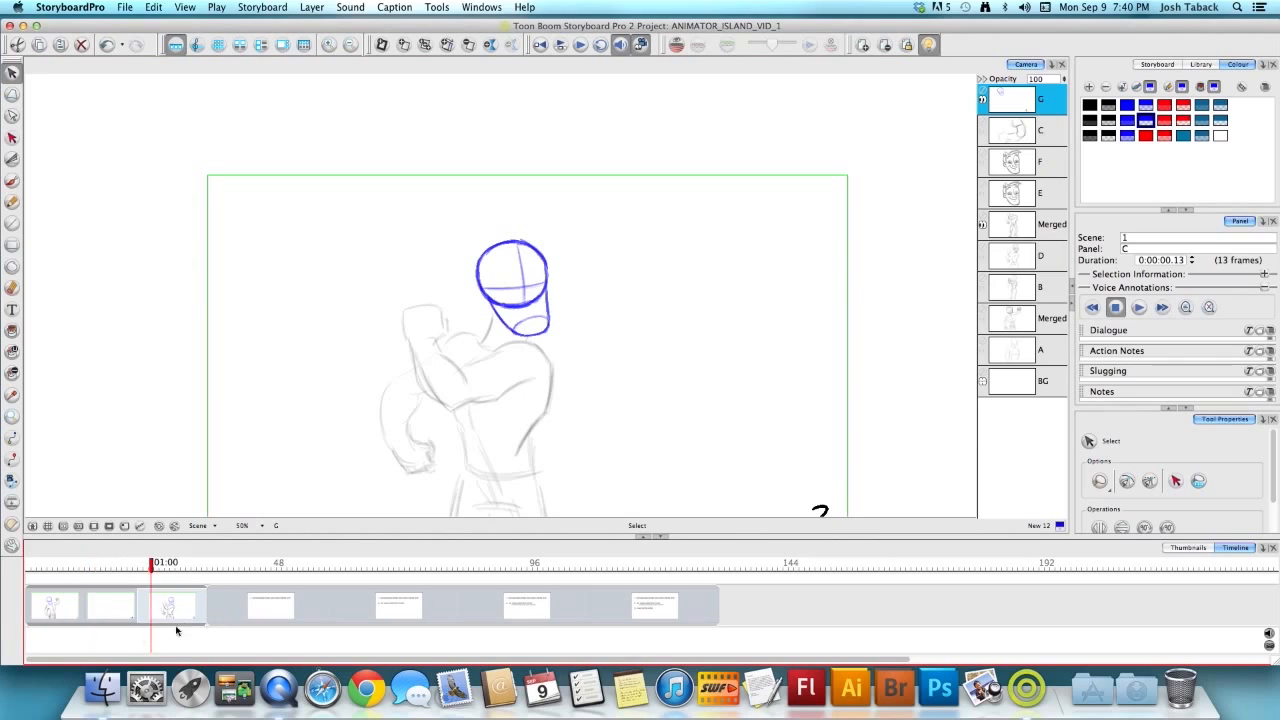
{"action": "left_click", "coordinate": [117, 570]}
{"action": "key", "text": "space"}
{"action": "left_click_drag", "start_coordinate": [785, 340], "coordinate": [786, 262]}
{"action": "scroll", "coordinate": [872, 230], "scroll_direction": "up", "scroll_amount": 1}
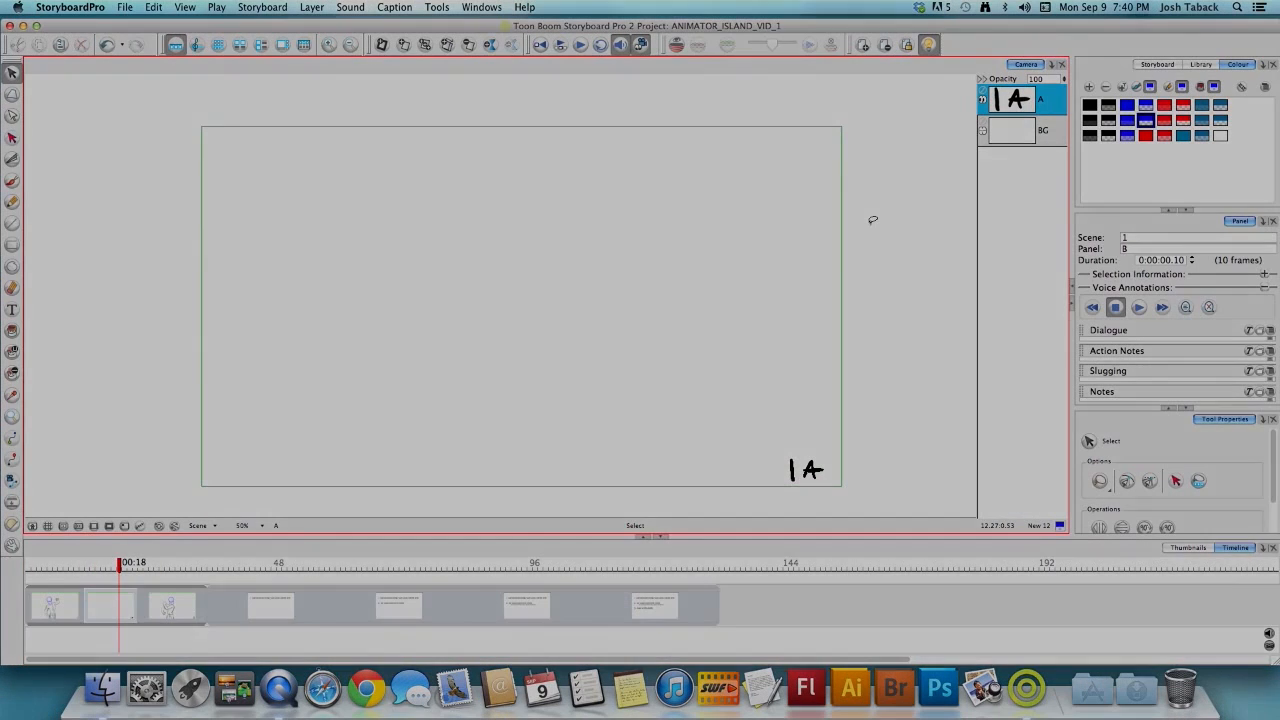